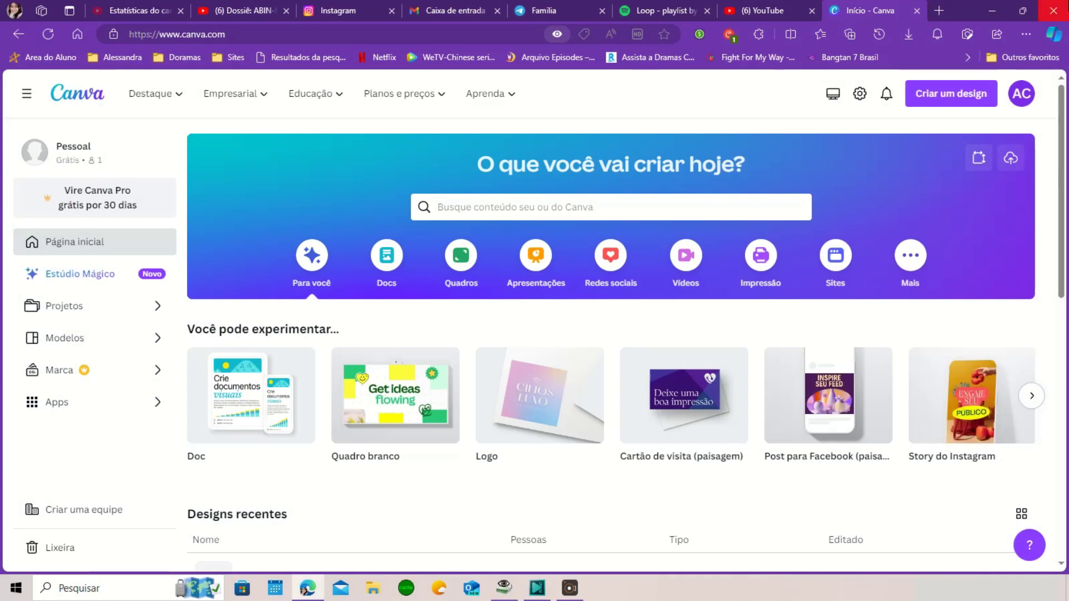
# Find the design types for "destaque do" and create a blank Instagram story highlight cover (Capa para destaques dos stories)
pyautogui.click(938, 106)
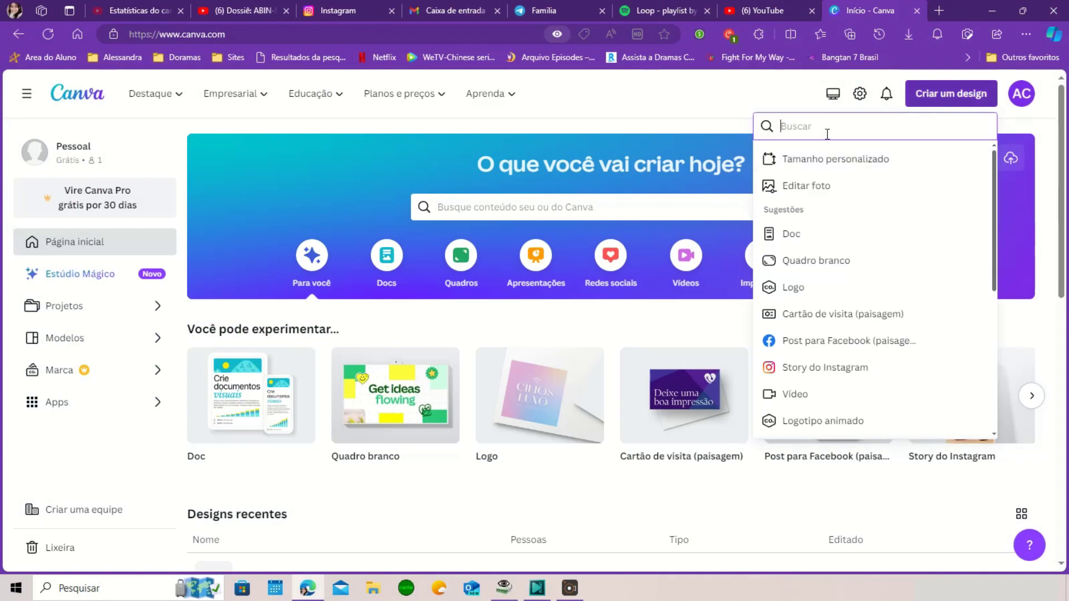
pyautogui.write('des')
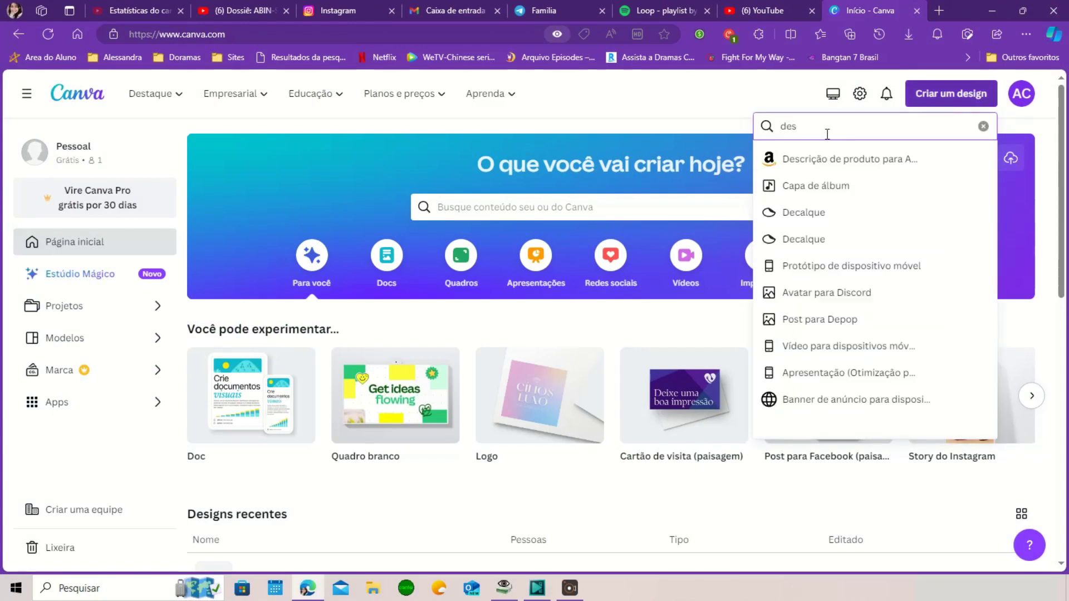
pyautogui.write('taque do')
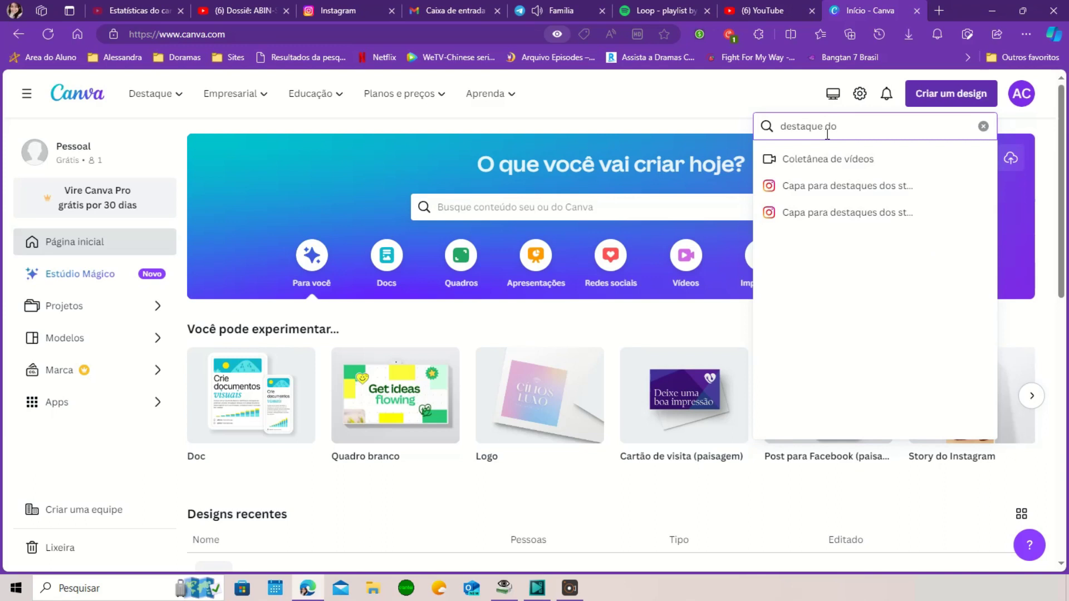
pyautogui.click(848, 186)
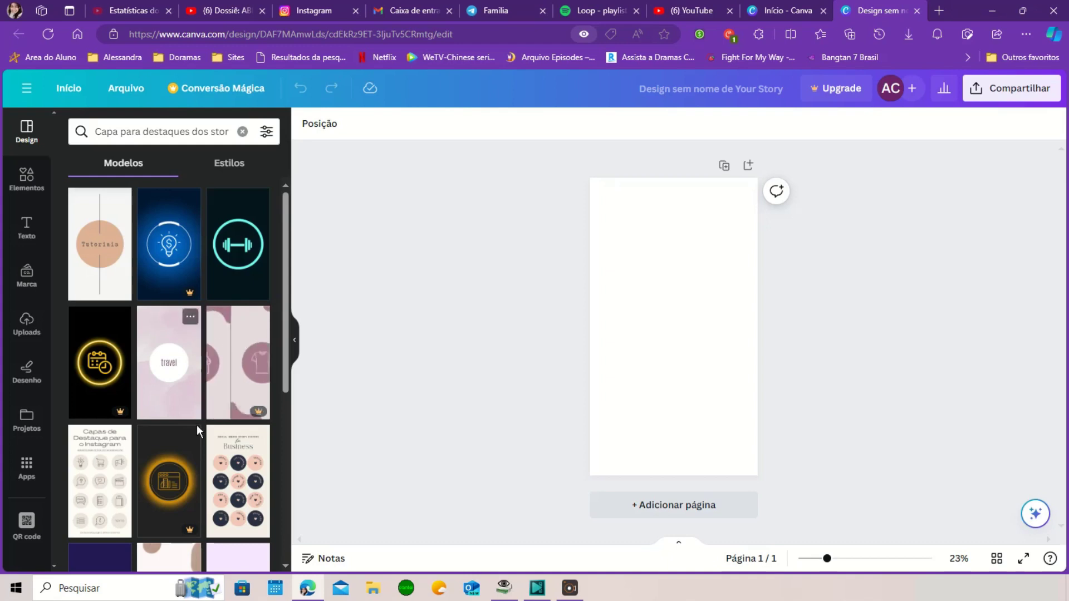
# Fill the blank page's background with the custom solid purple #804ABD
pyautogui.click(675, 305)
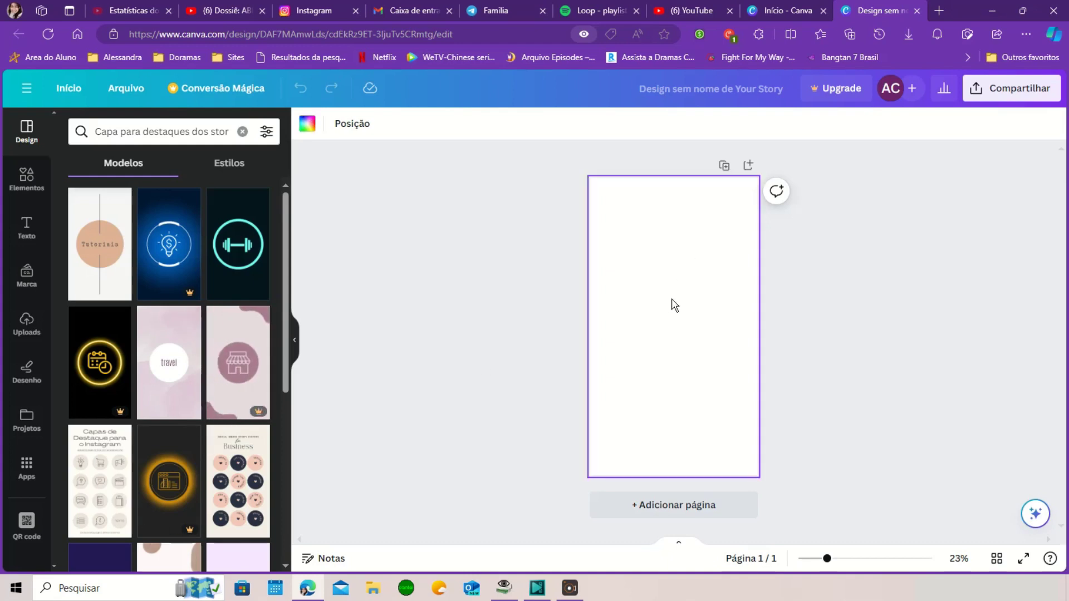
pyautogui.click(307, 124)
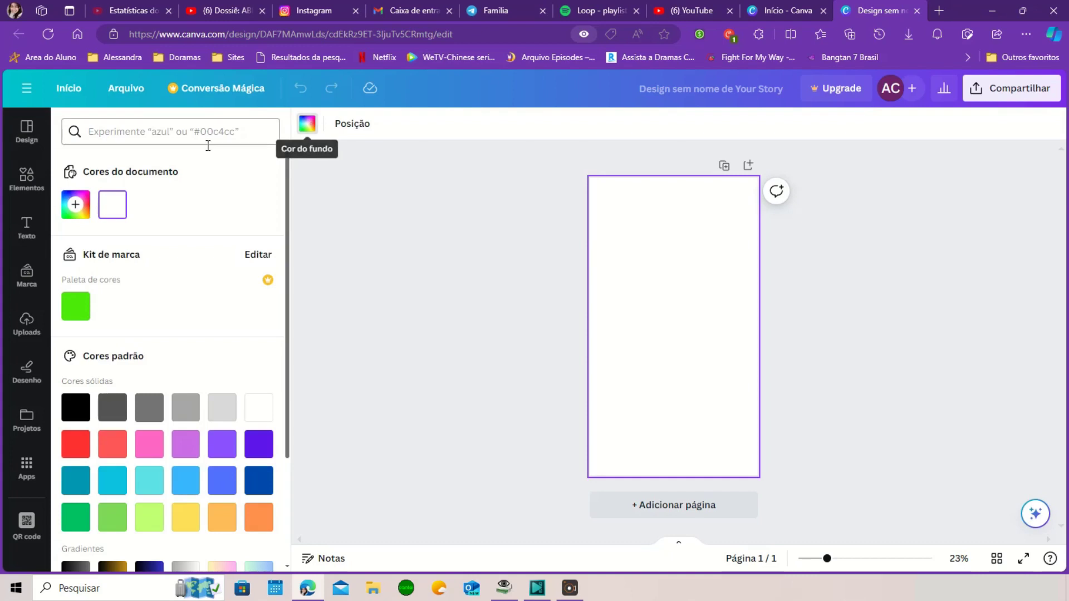
pyautogui.click(72, 207)
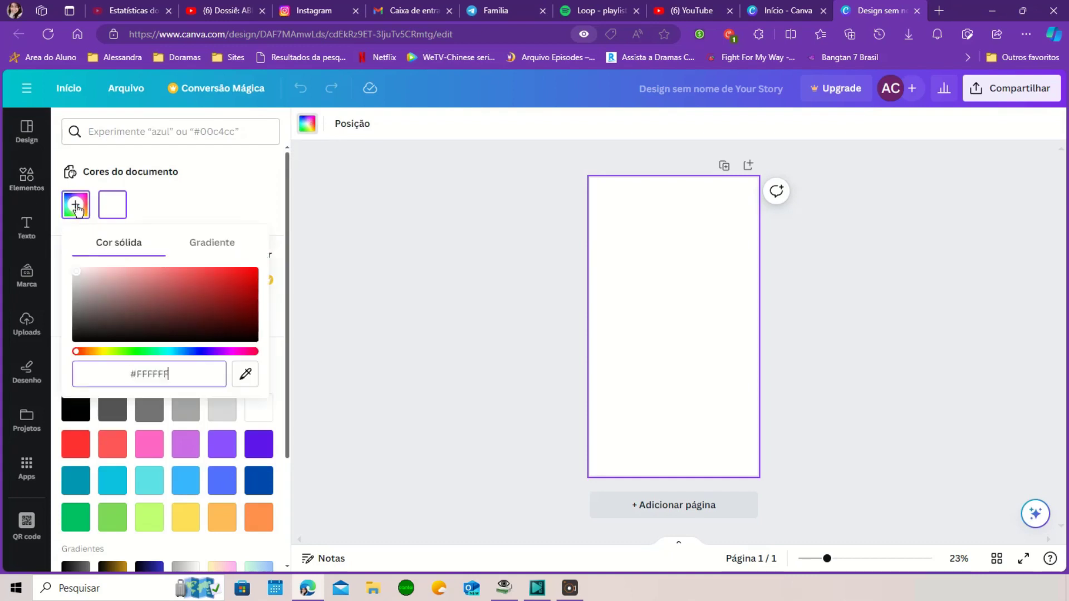
pyautogui.click(209, 352)
pyautogui.moveTo(229, 289); pyautogui.dragTo(185, 286)
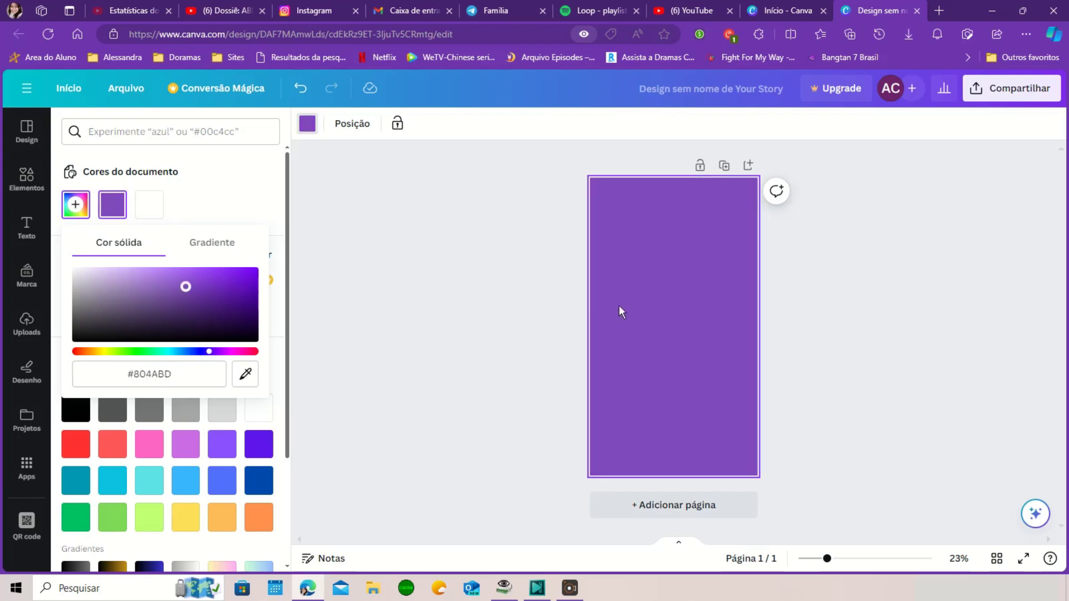
pyautogui.click(612, 337)
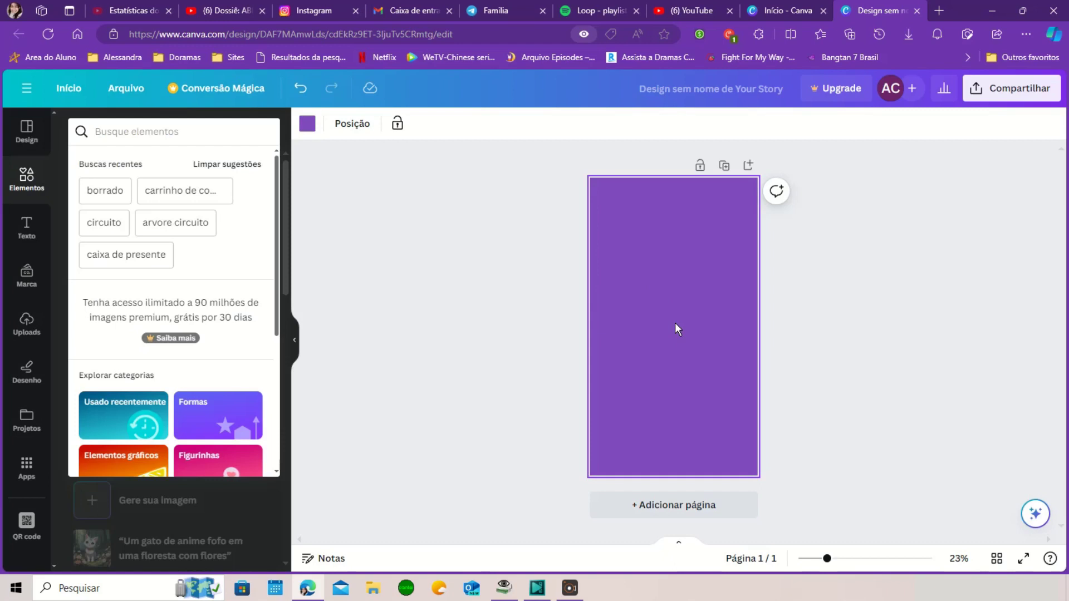
# Add the pink blurred circle from the "borrado" graphics to the page's centre and set its transparency to 56
pyautogui.click(114, 188)
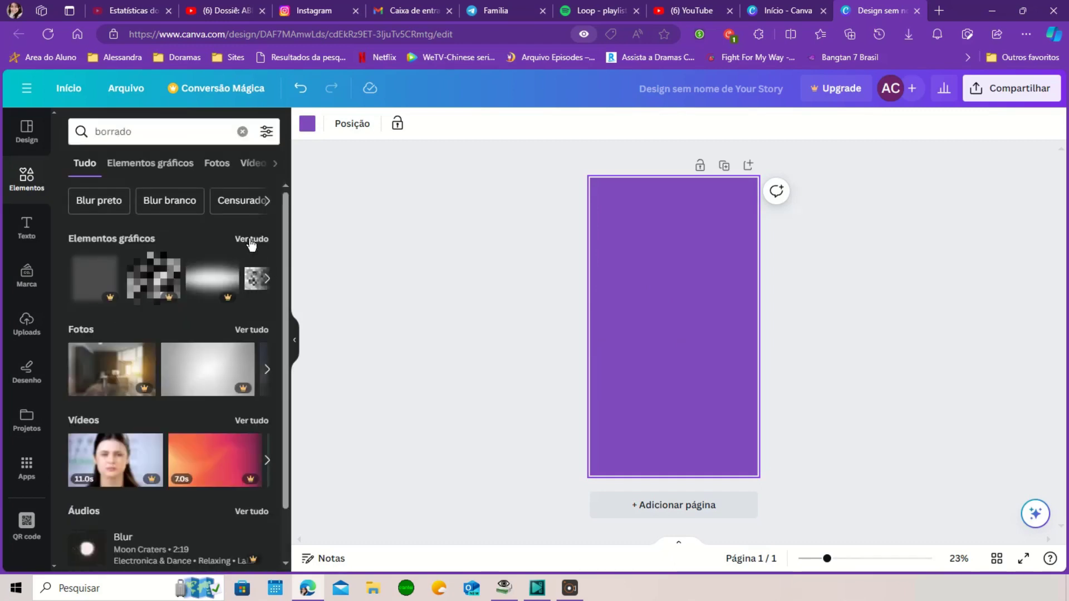
pyautogui.click(251, 242)
pyautogui.scroll(-1, 146, 374)
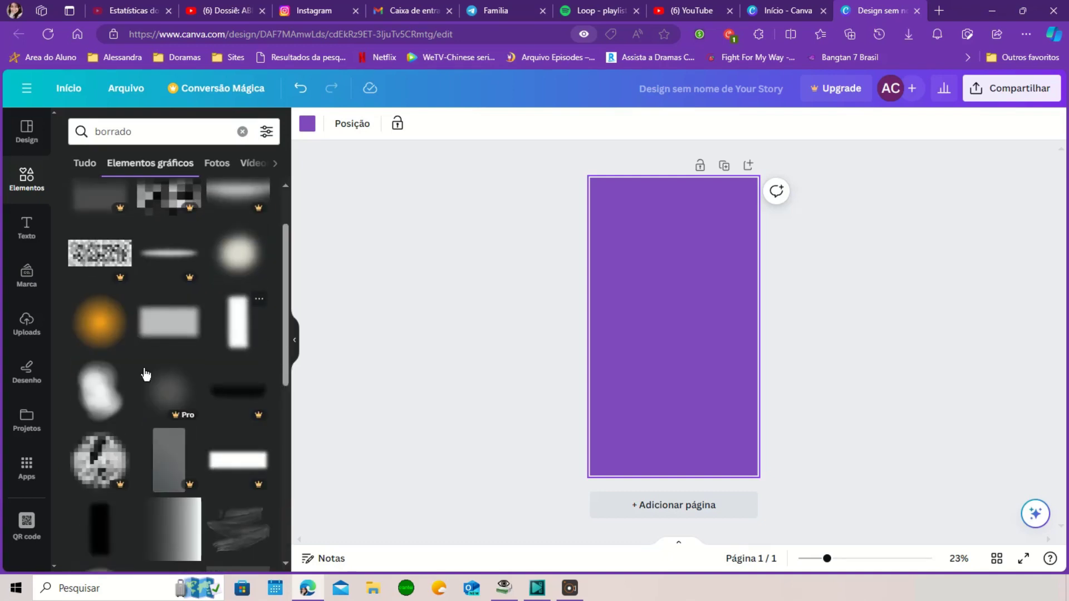
pyautogui.scroll(-6, 146, 374)
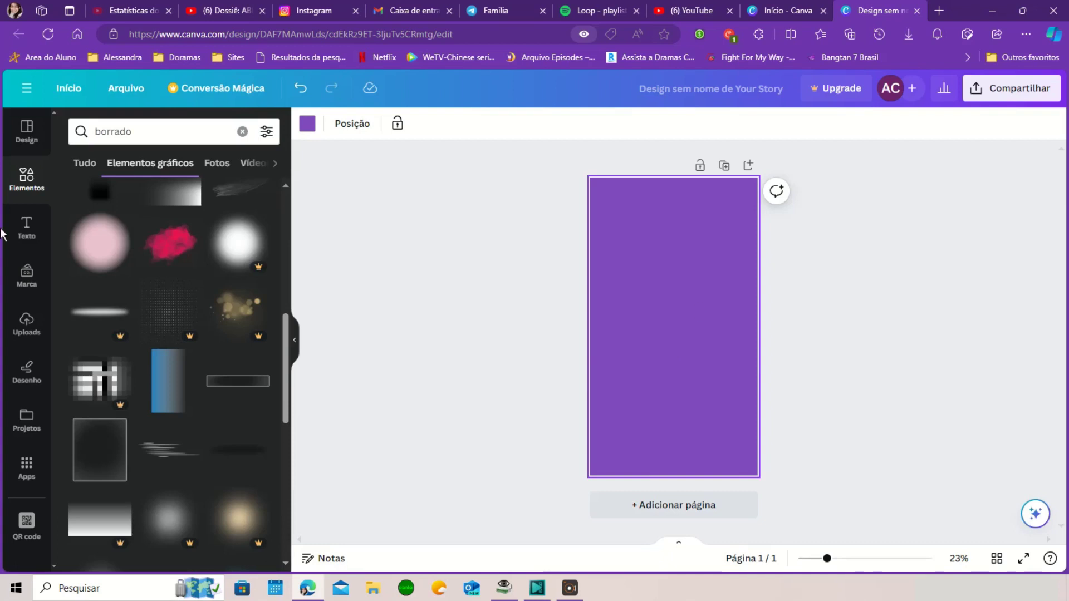
pyautogui.moveTo(103, 245); pyautogui.dragTo(728, 401)
pyautogui.moveTo(683, 351); pyautogui.dragTo(669, 338)
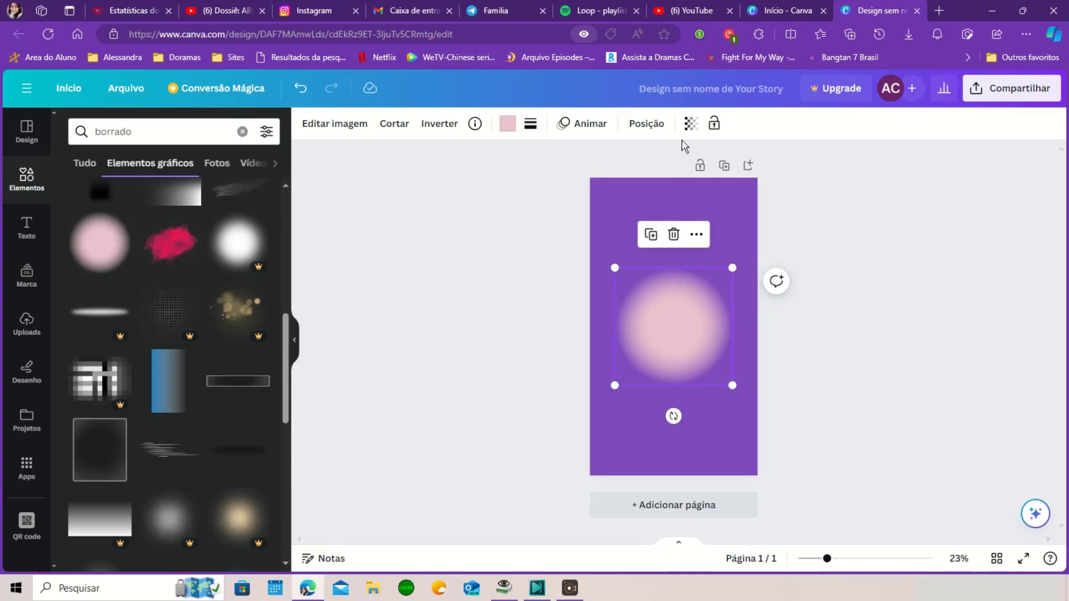
pyautogui.click(691, 123)
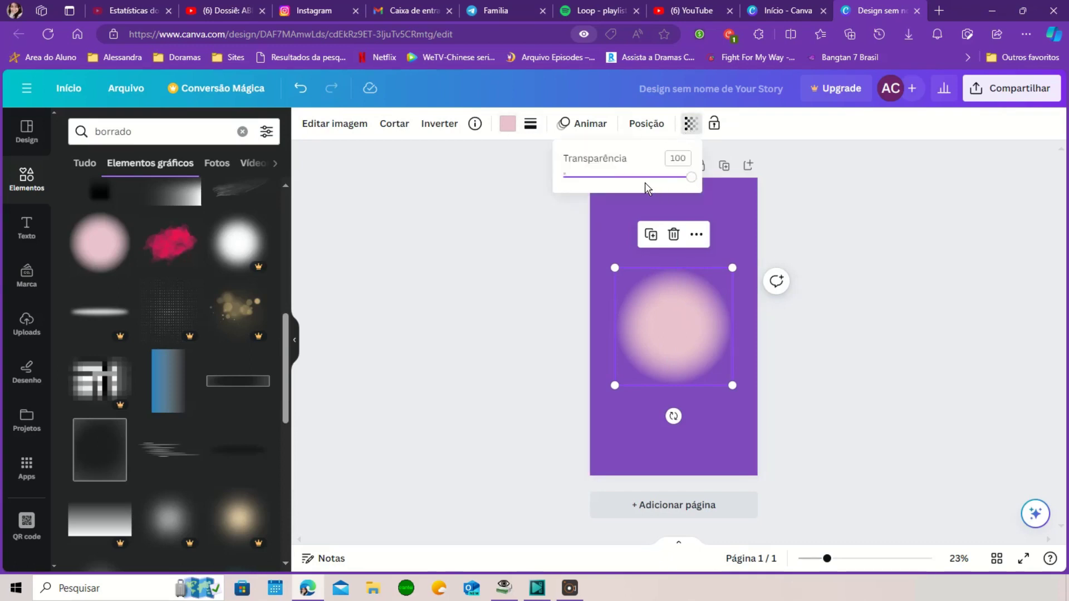
pyautogui.moveTo(681, 185); pyautogui.dragTo(637, 186)
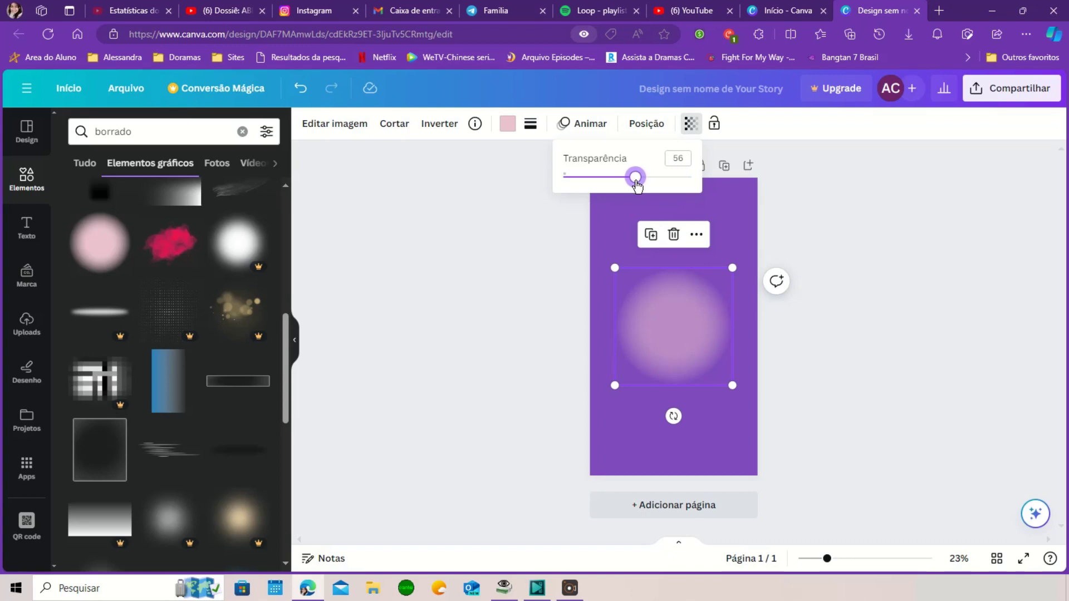
# Try purple #8c52ff and the darker violet on the blurred circle, and return it to the document's pale pink
pyautogui.click(508, 123)
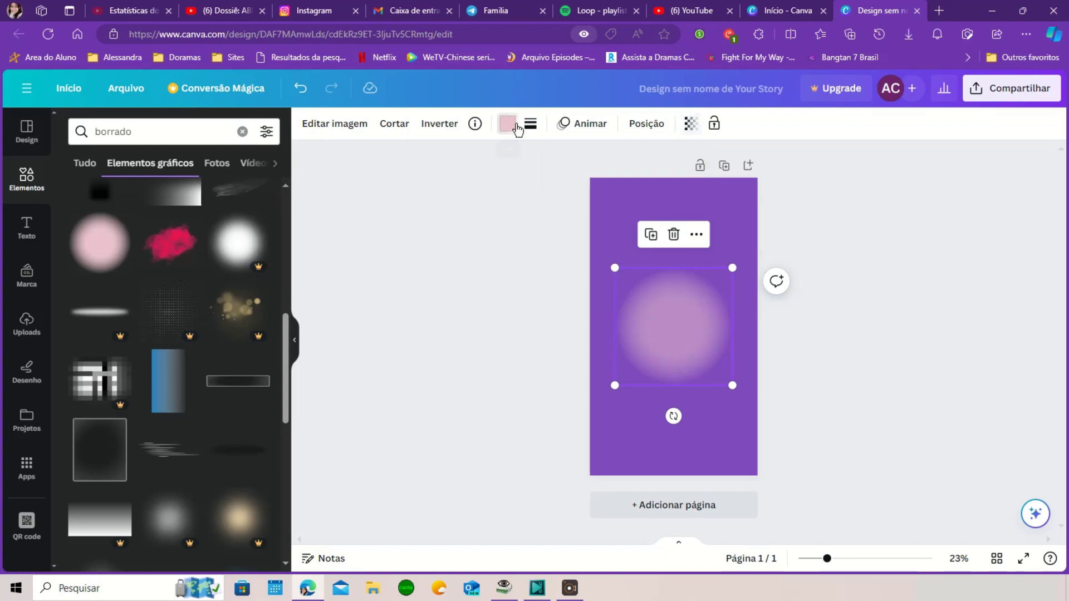
pyautogui.click(217, 454)
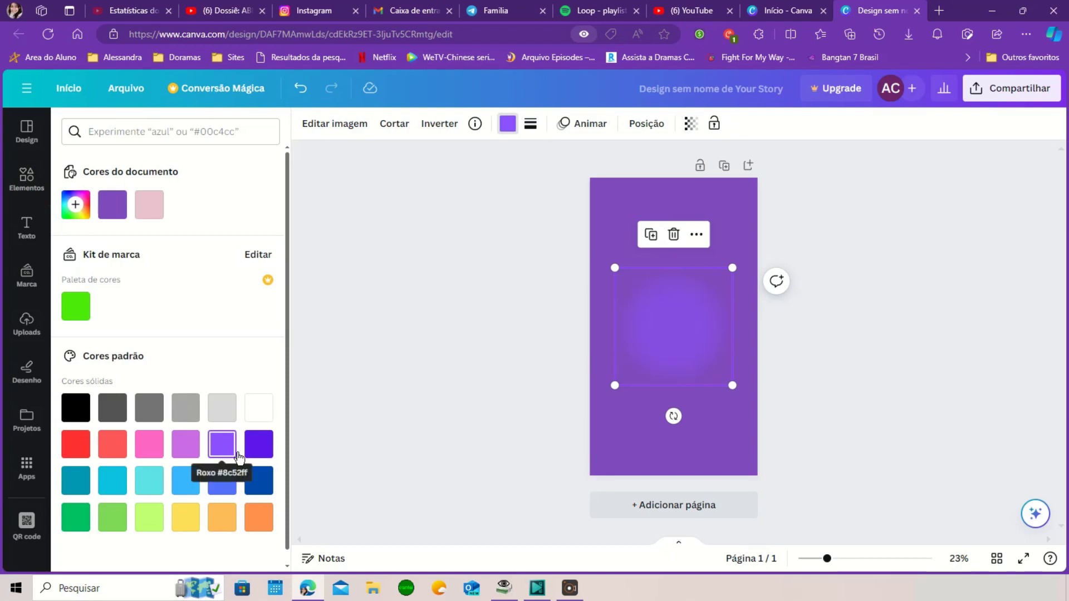
pyautogui.click(264, 454)
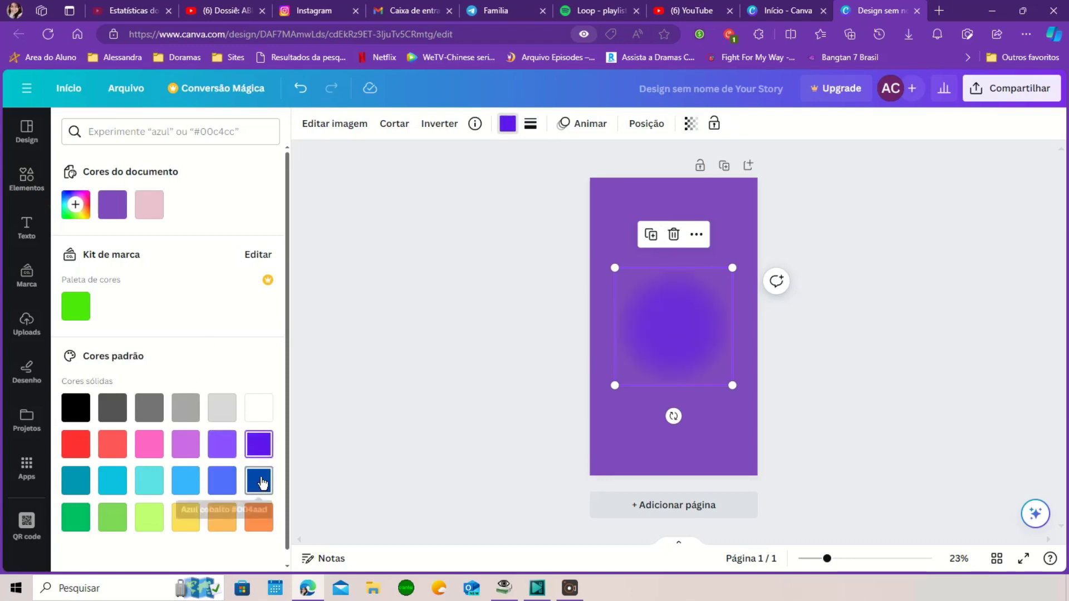
pyautogui.click(223, 451)
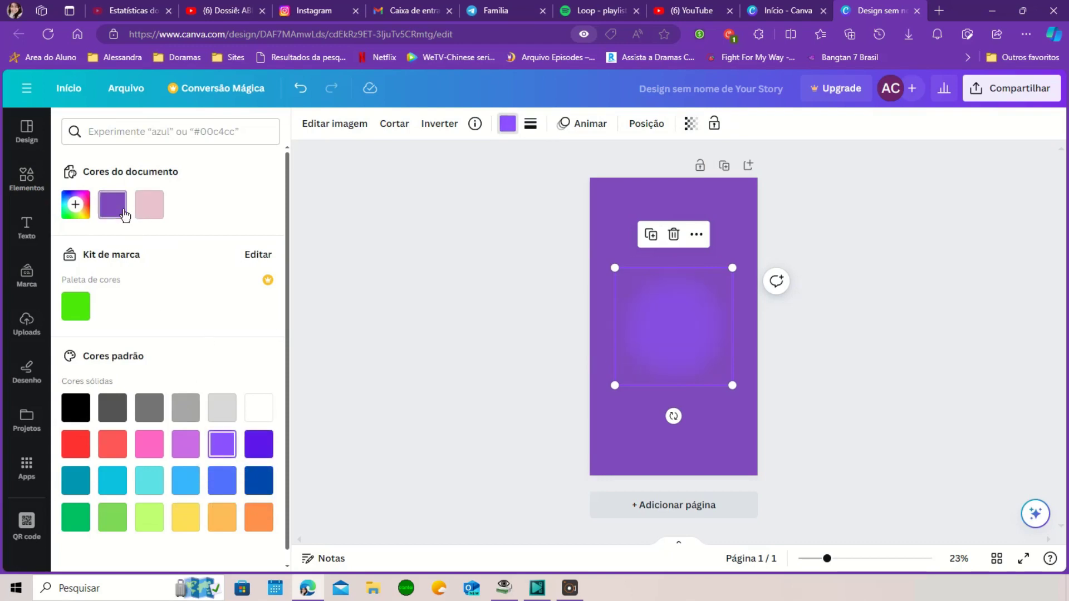
pyautogui.click(150, 206)
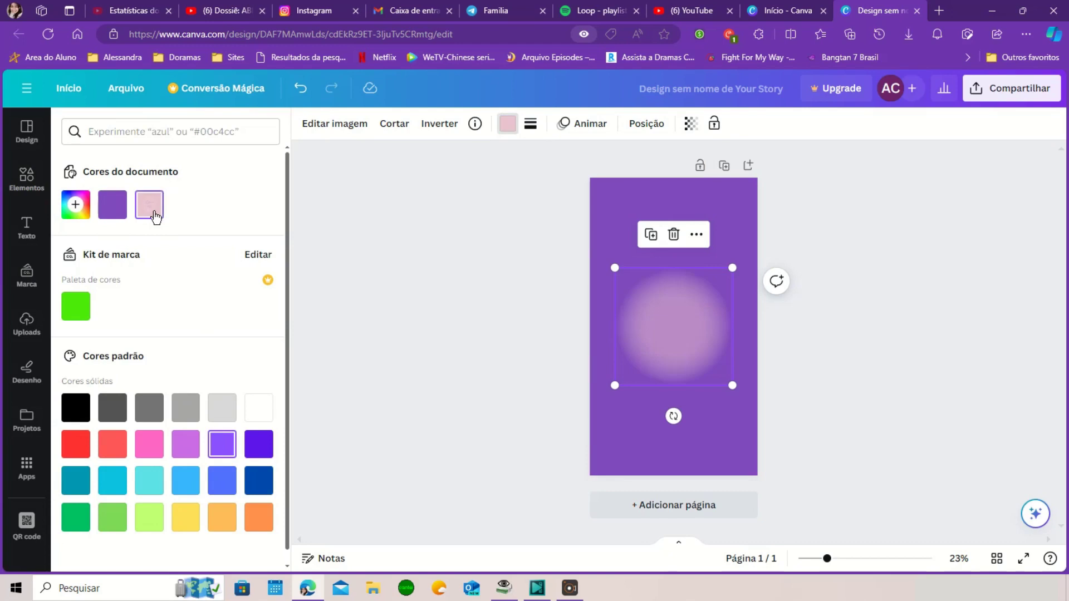
# Set the blurred circle's transparency to 37 and enlarge it slightly, keeping it centred on the page
pyautogui.click(692, 125)
pyautogui.moveTo(635, 181); pyautogui.dragTo(612, 184)
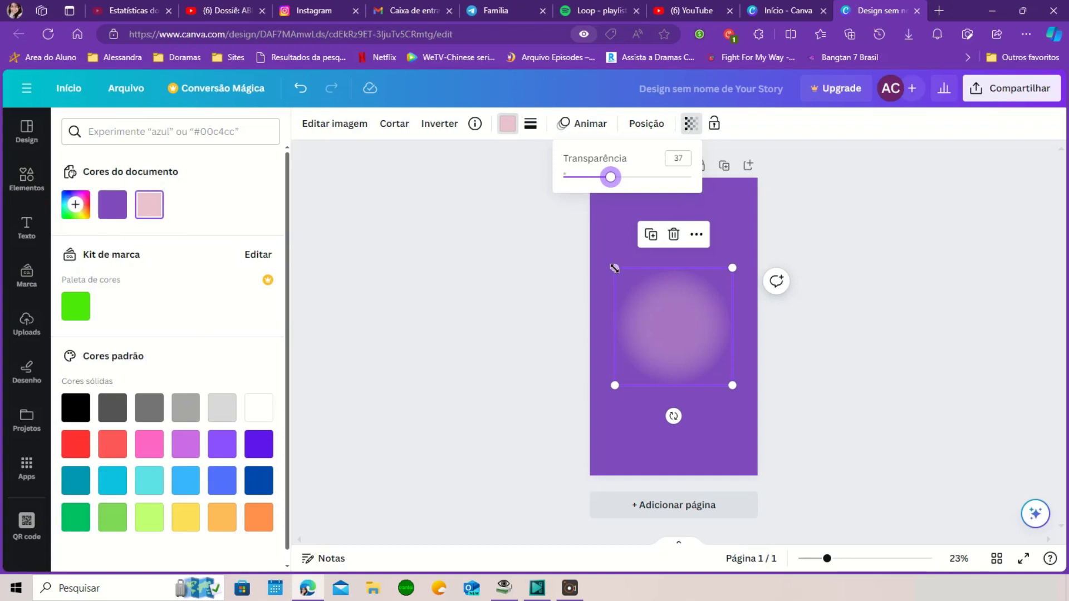
pyautogui.moveTo(614, 268); pyautogui.dragTo(606, 260)
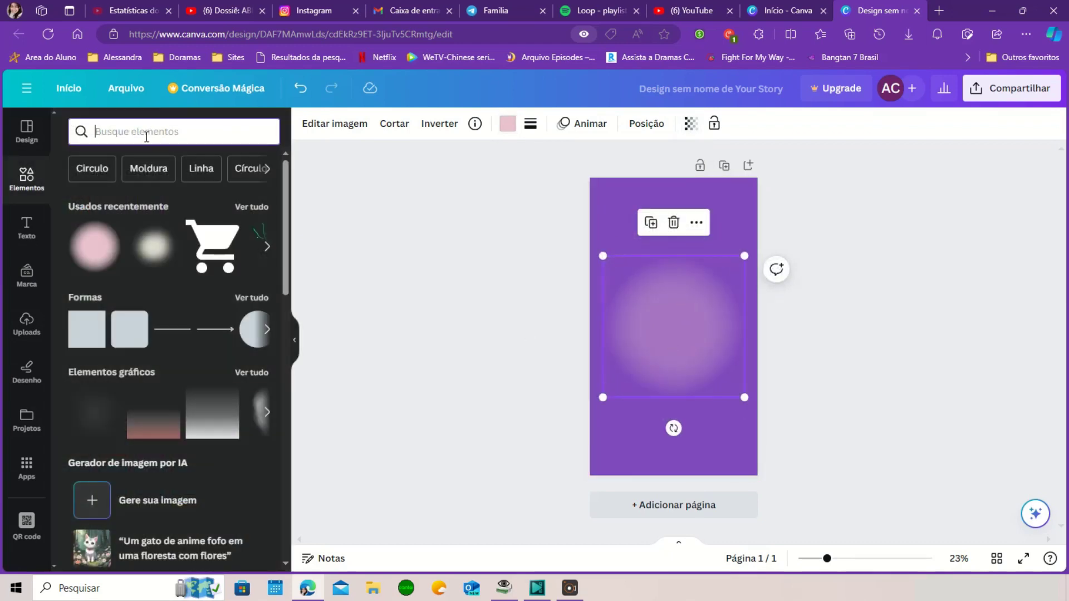
# Search the graphics for "carrinho de compras" and place the round pink shopping cart icon at the centre of the blurred circle
pyautogui.write('car')
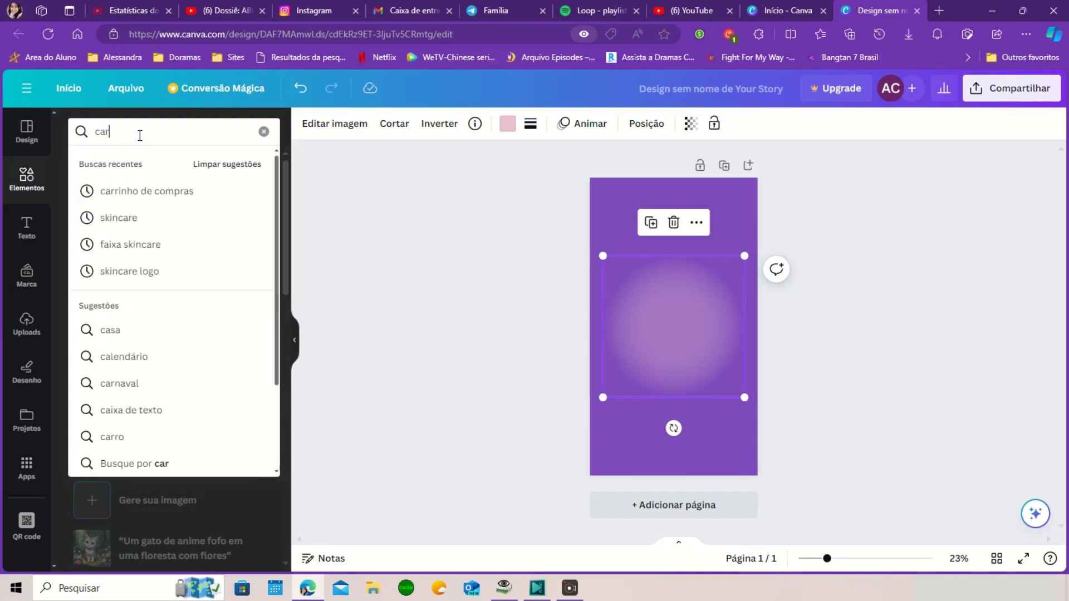
pyautogui.click(132, 196)
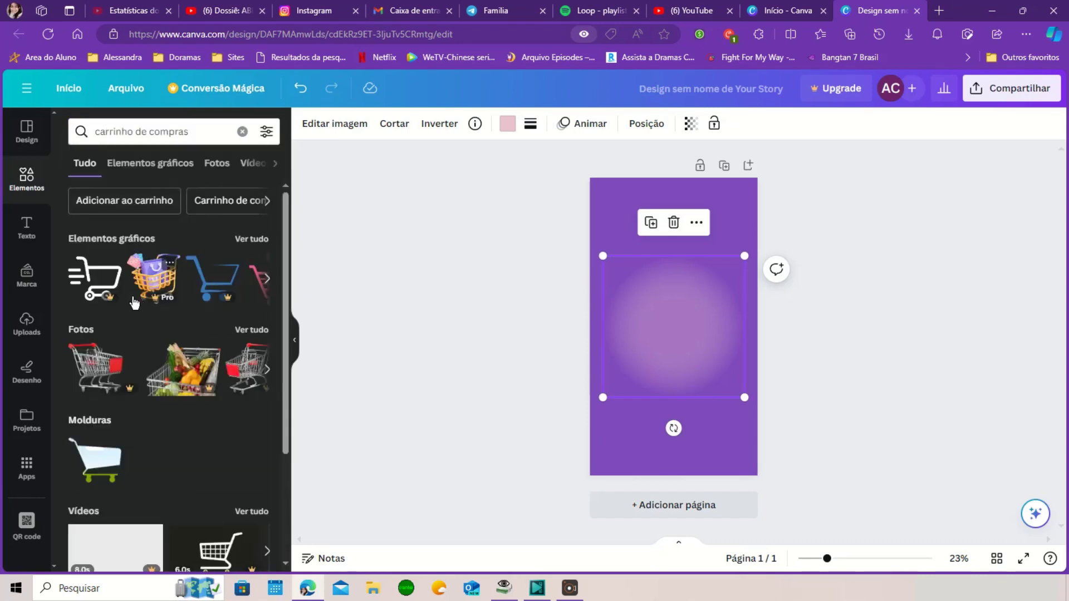
pyautogui.click(243, 244)
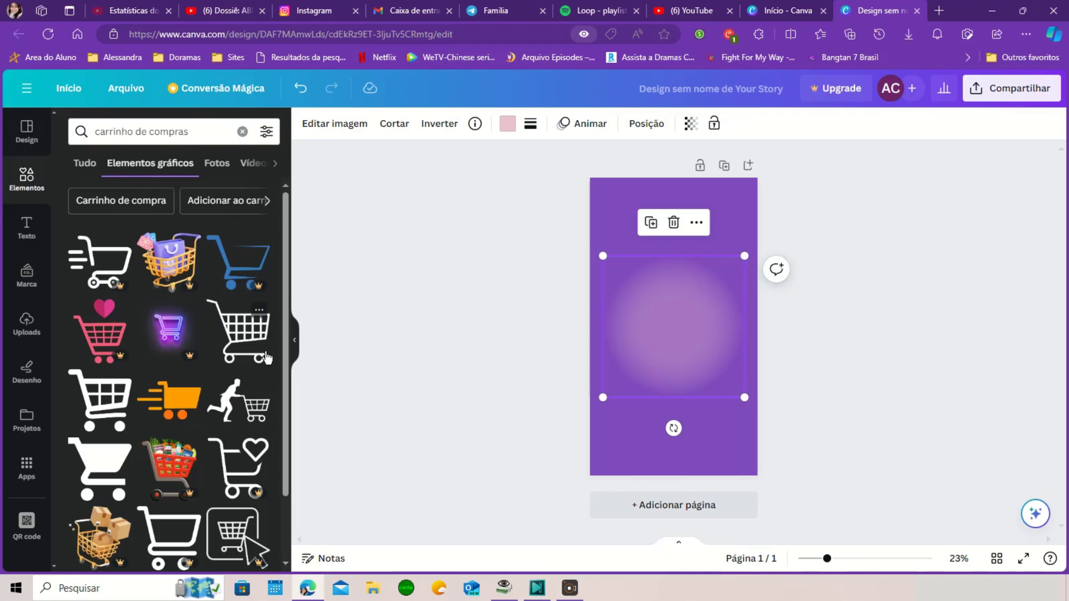
pyautogui.scroll(-2, 267, 362)
pyautogui.scroll(-10, 266, 362)
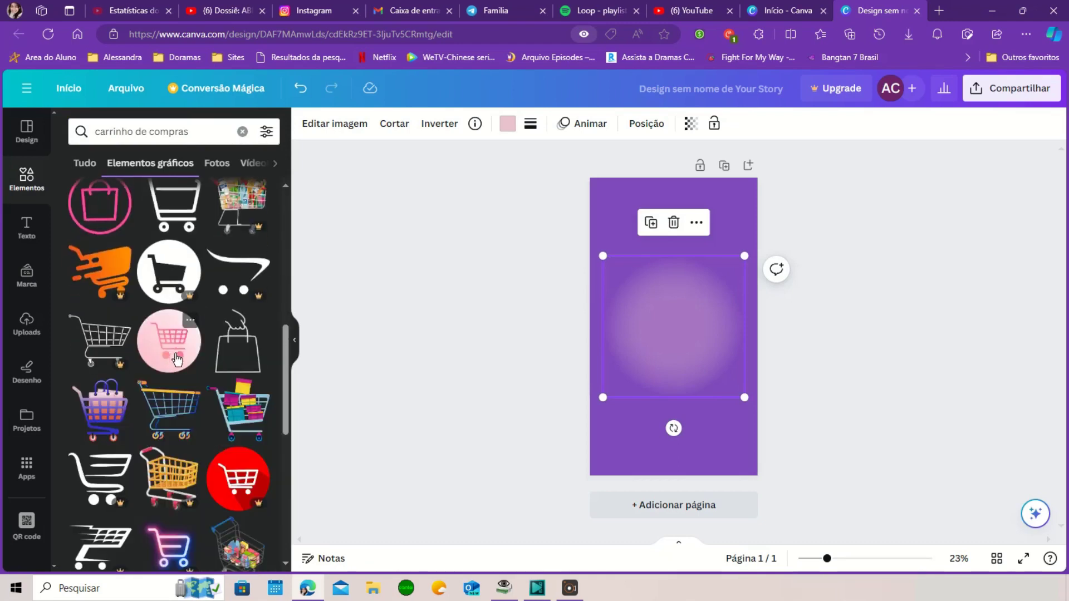
pyautogui.scroll(-1, 176, 348)
pyautogui.scroll(3, 173, 384)
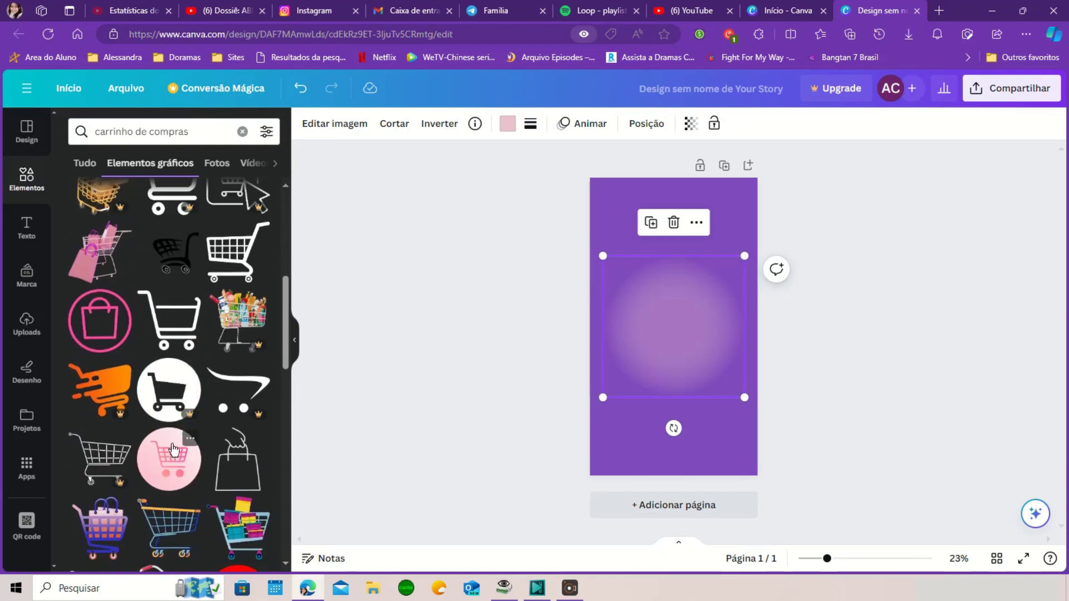
pyautogui.moveTo(177, 457); pyautogui.dragTo(676, 325)
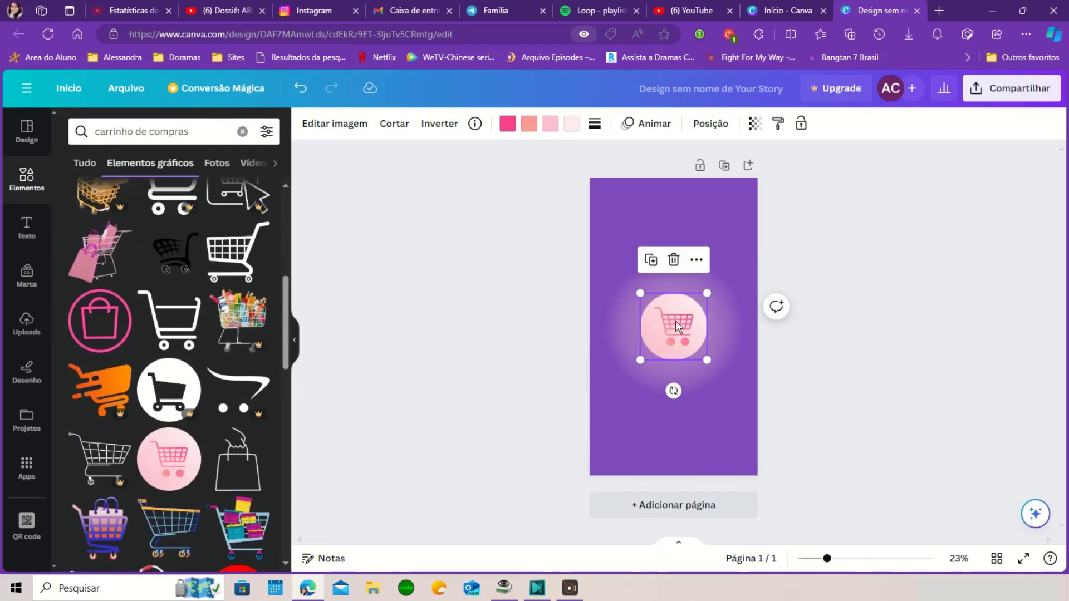
# Recolour the cart's gradient, replacing hot pink with the background purple #804abd and salmon with the standard purple #8c52ff
pyautogui.click(512, 132)
pyautogui.click(113, 205)
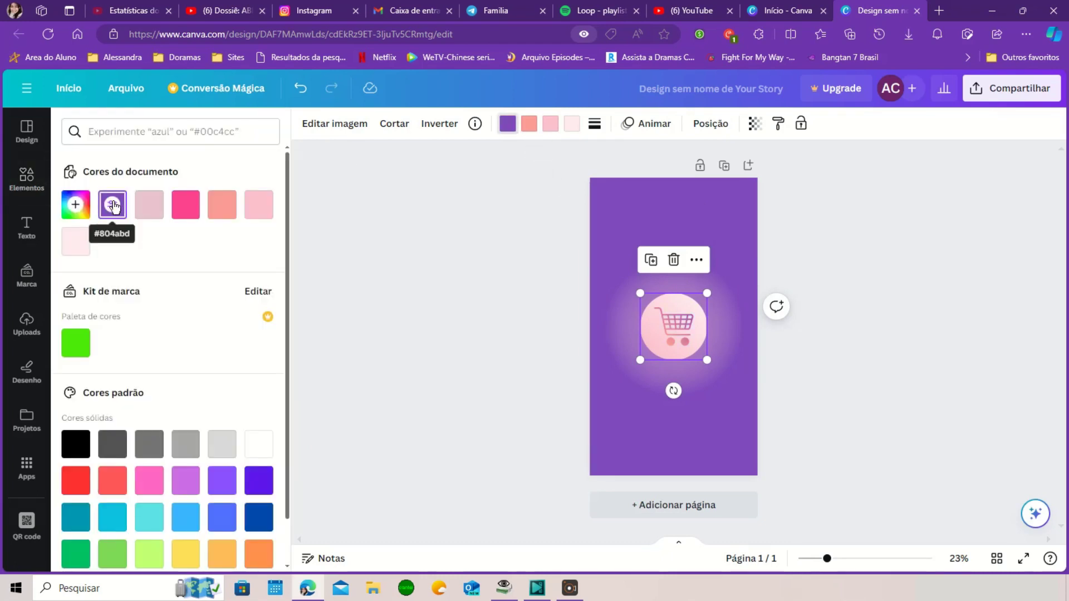
pyautogui.click(529, 124)
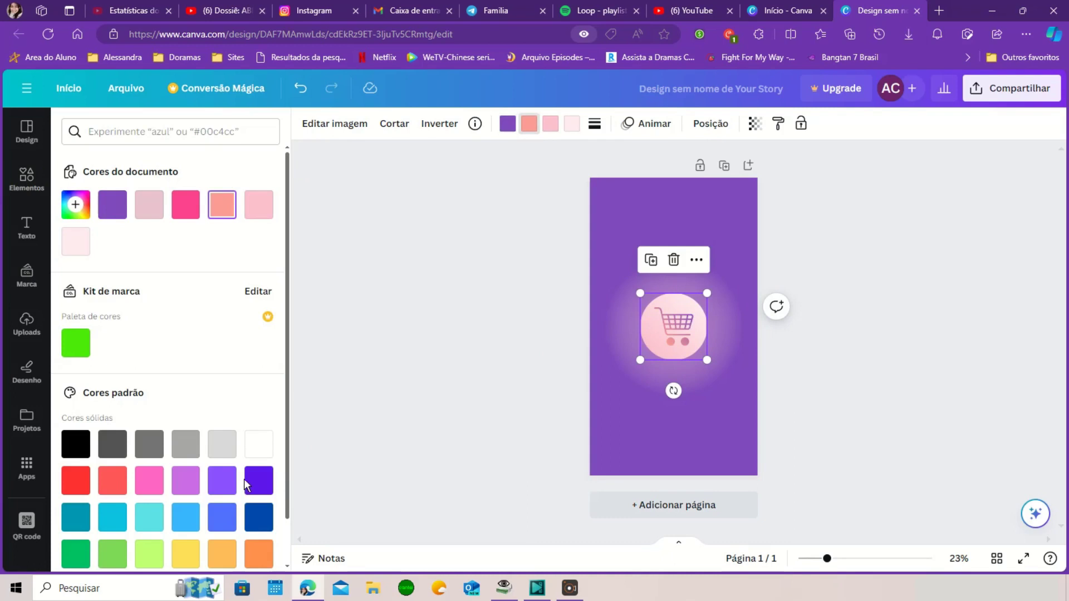
pyautogui.click(232, 488)
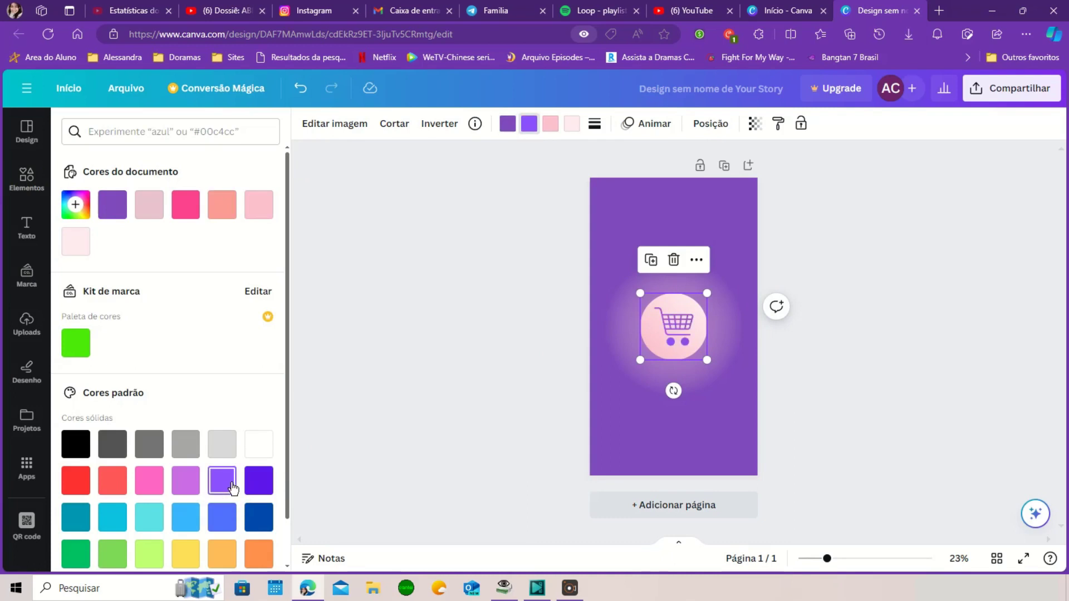
# Recolour the icon's round backdrop, changing its light pink to the standard light purple and its palest tone to custom pink #DDADCB
pyautogui.click(550, 126)
pyautogui.click(191, 487)
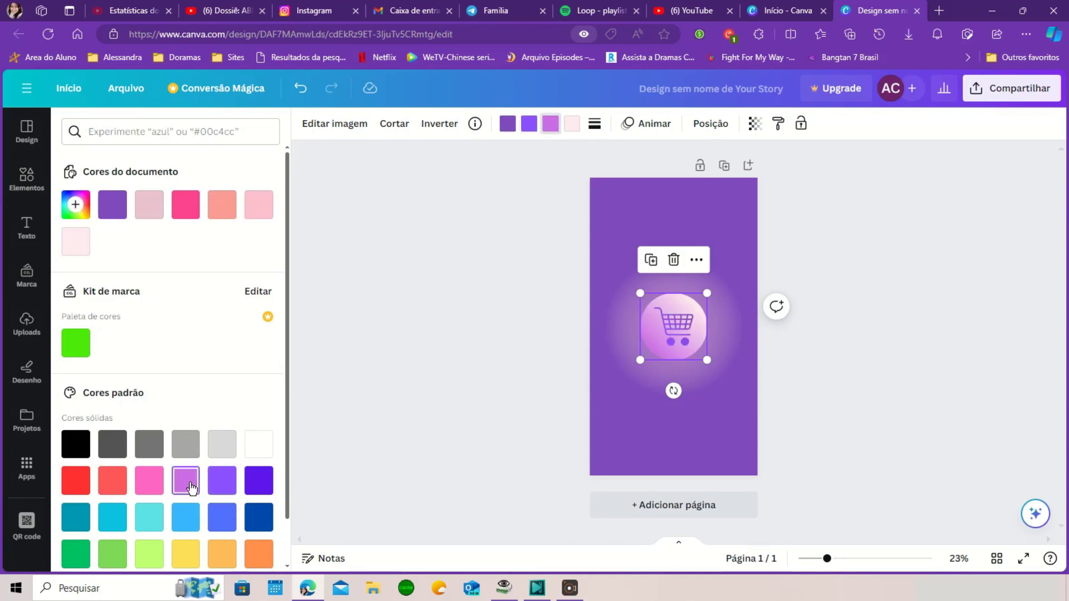
pyautogui.click(572, 124)
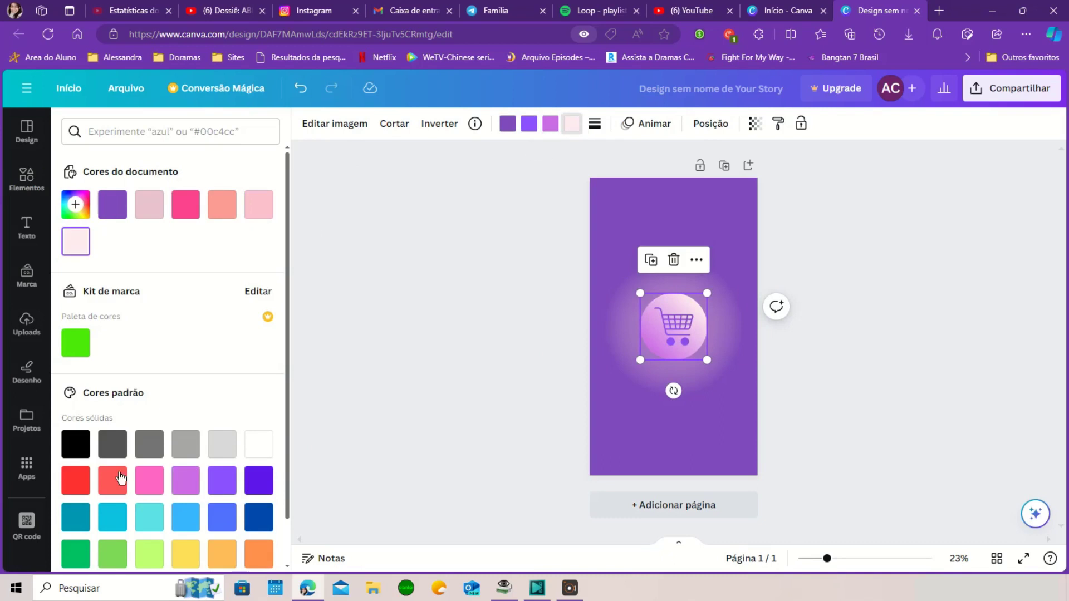
pyautogui.click(149, 480)
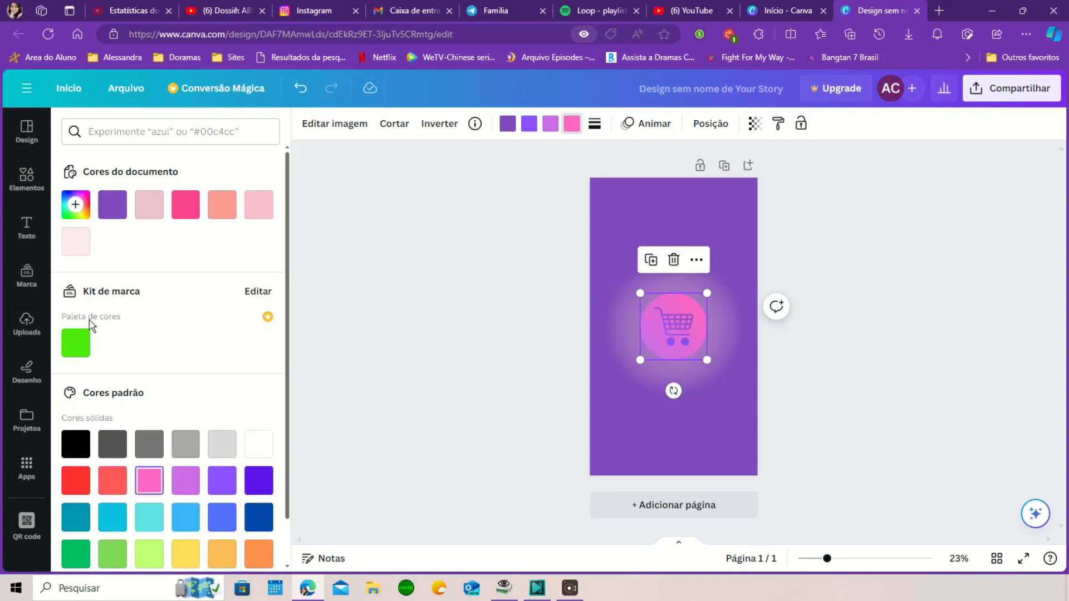
pyautogui.click(78, 209)
pyautogui.moveTo(134, 257); pyautogui.dragTo(107, 251)
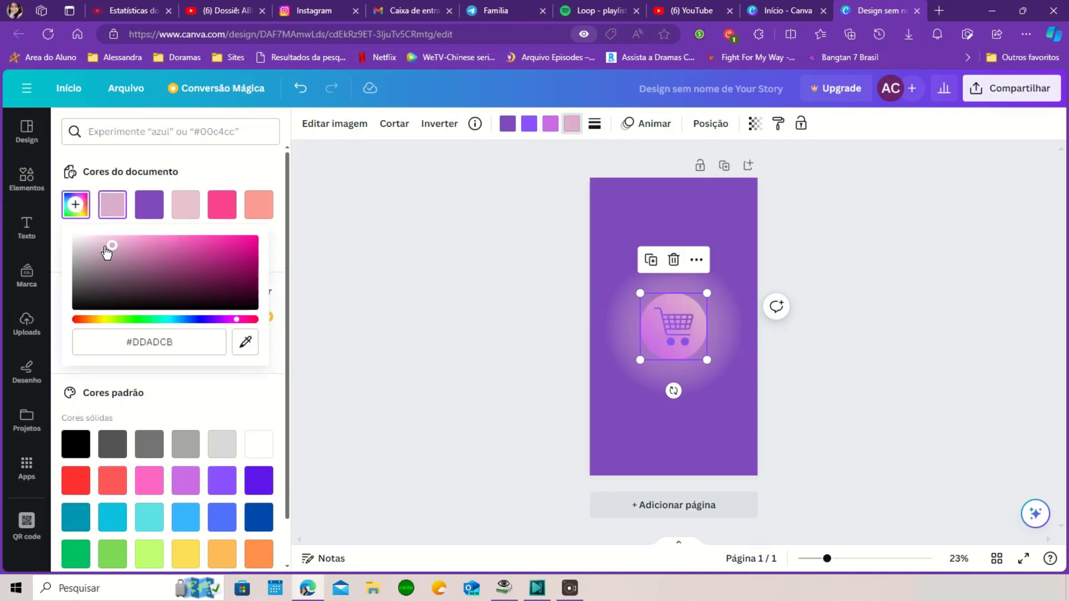
# Try the pink circled shopping bag graphic on the blurred circle in place of the round cart icon
pyautogui.click(674, 261)
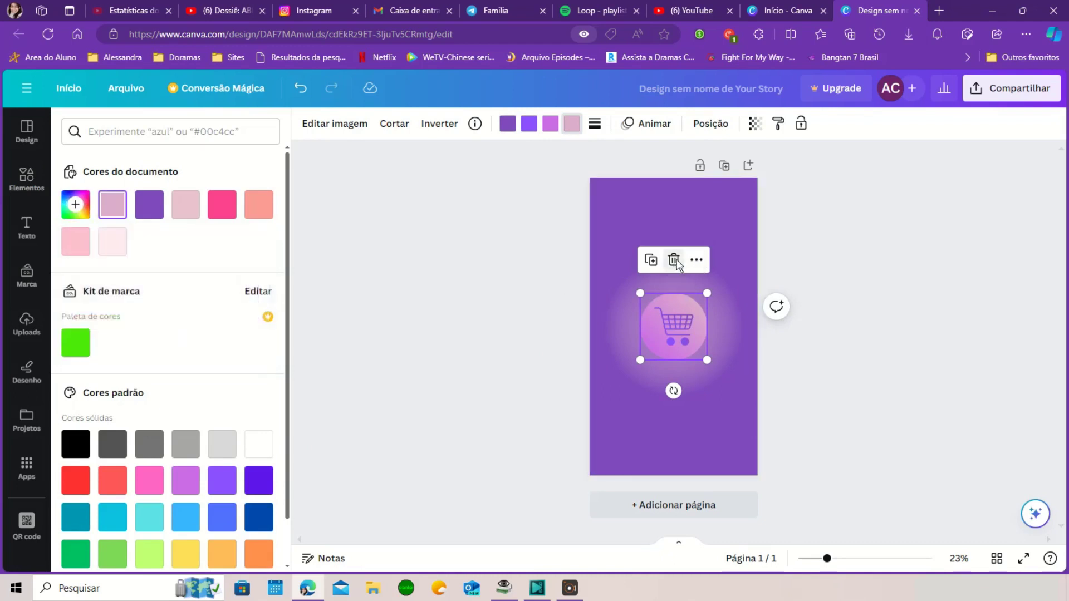
pyautogui.scroll(5, 248, 306)
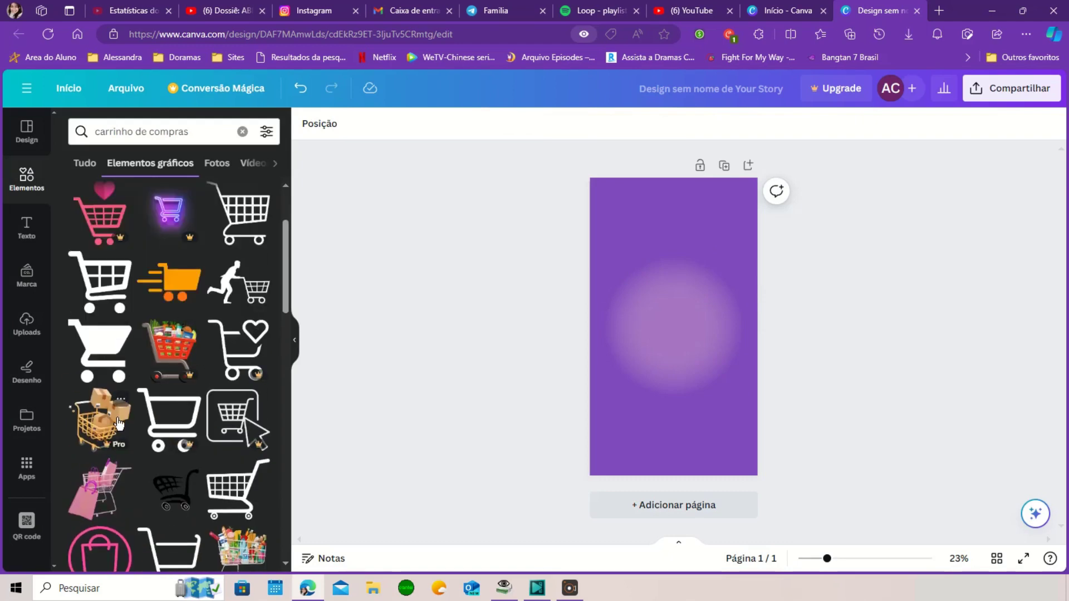
pyautogui.scroll(-4, 111, 395)
pyautogui.moveTo(107, 402); pyautogui.dragTo(672, 341)
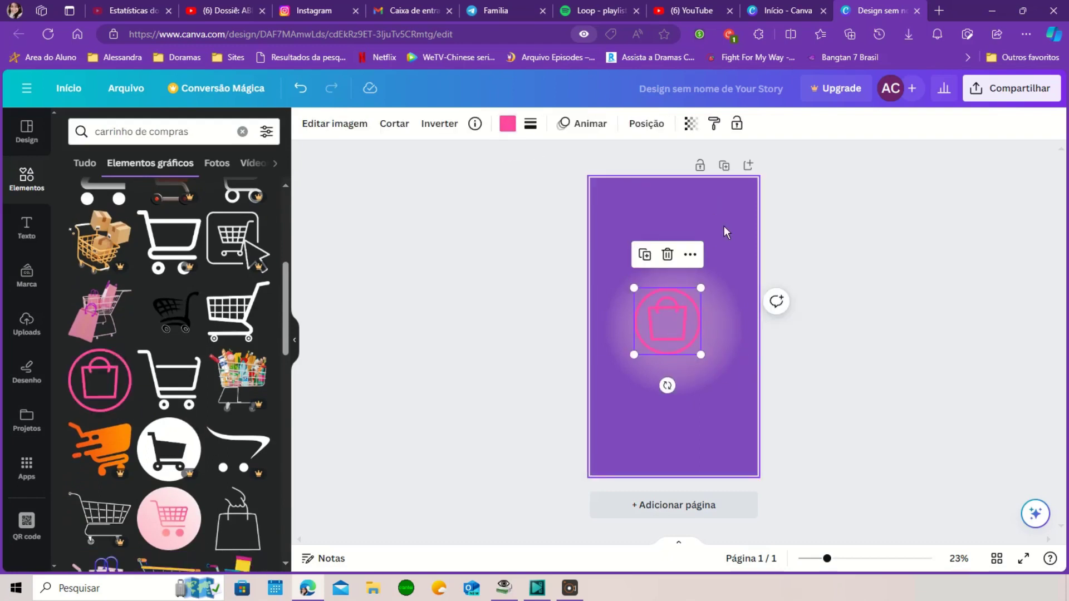
# Replace the shopping bag with the solid shopping cart graphic at the centre of the blurred circle
pyautogui.click(667, 254)
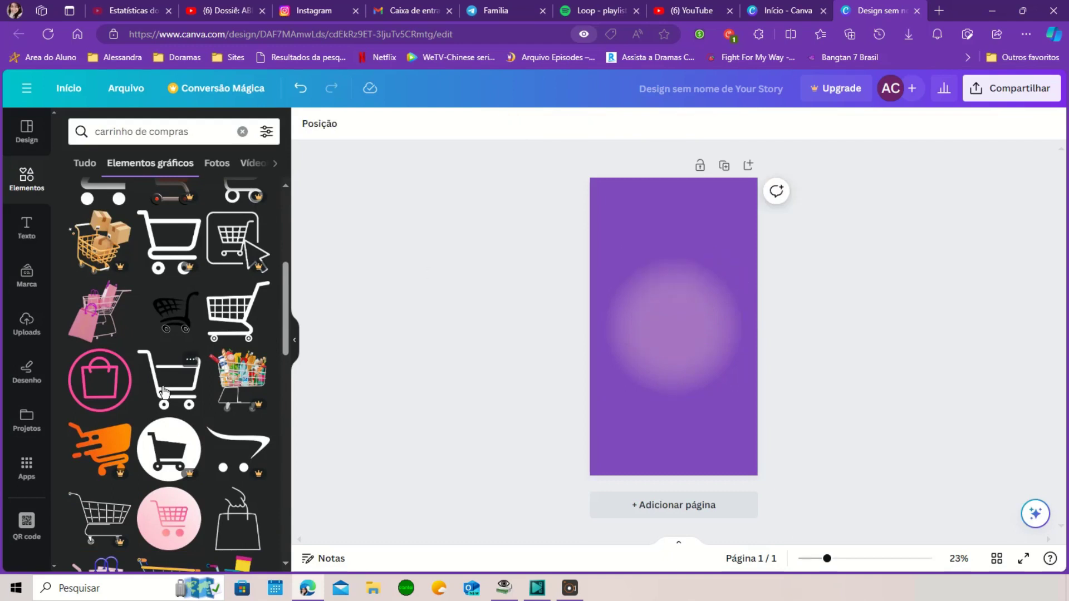
pyautogui.scroll(3, 164, 391)
pyautogui.moveTo(170, 282); pyautogui.dragTo(678, 333)
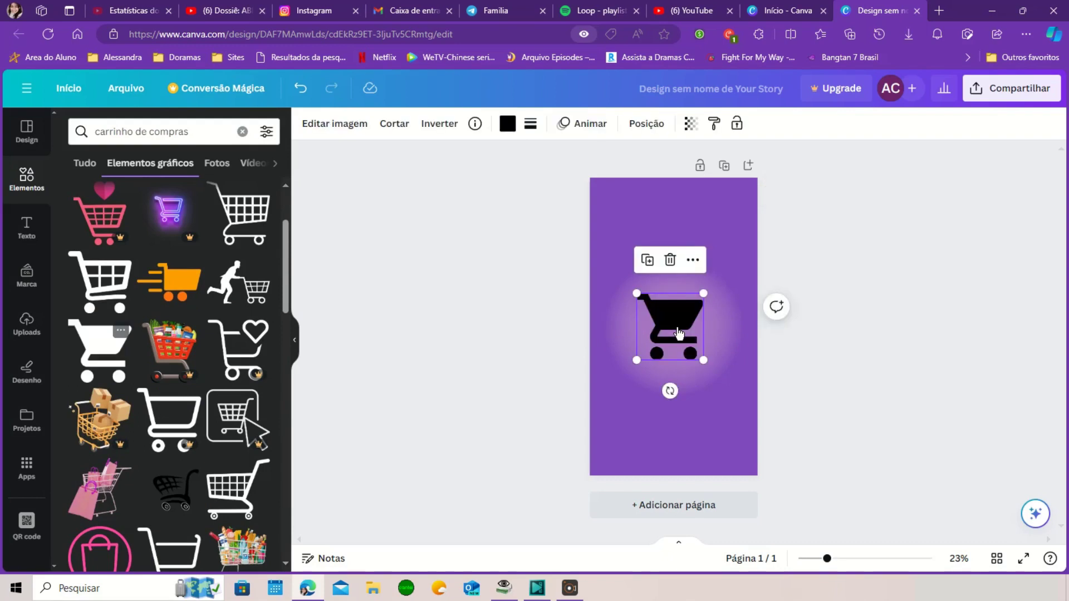
# Recolour the solid cart from black to the custom light lilac #C4B2D8
pyautogui.click(508, 136)
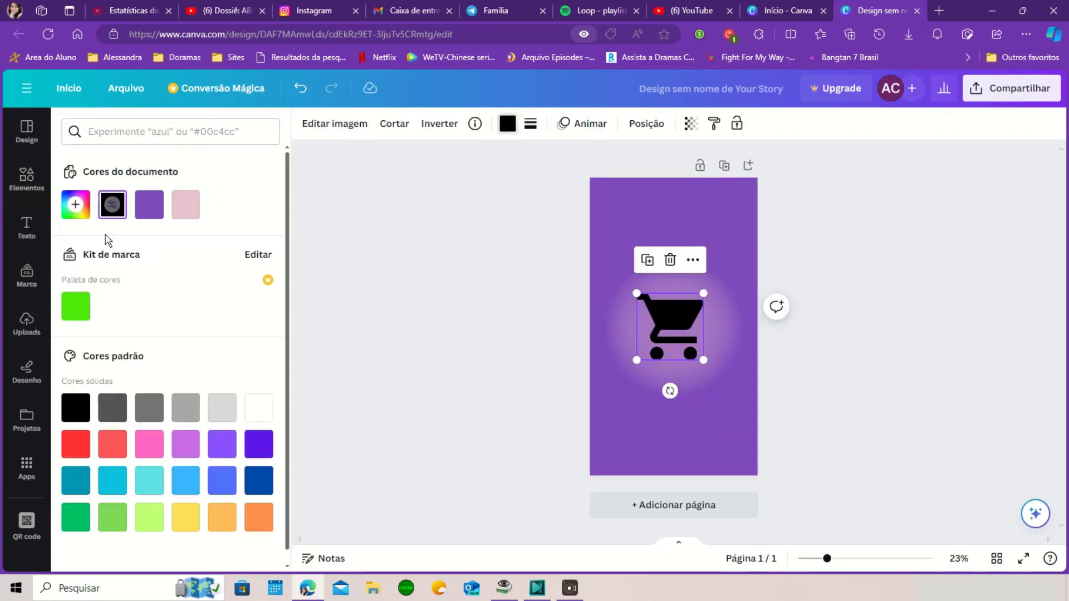
pyautogui.click(153, 212)
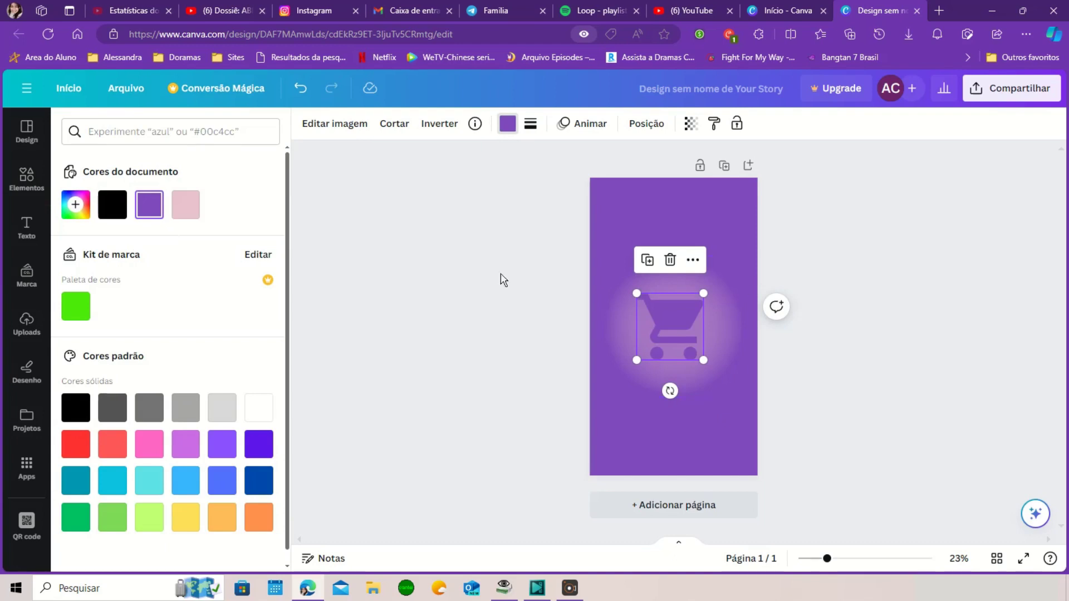
pyautogui.click(151, 208)
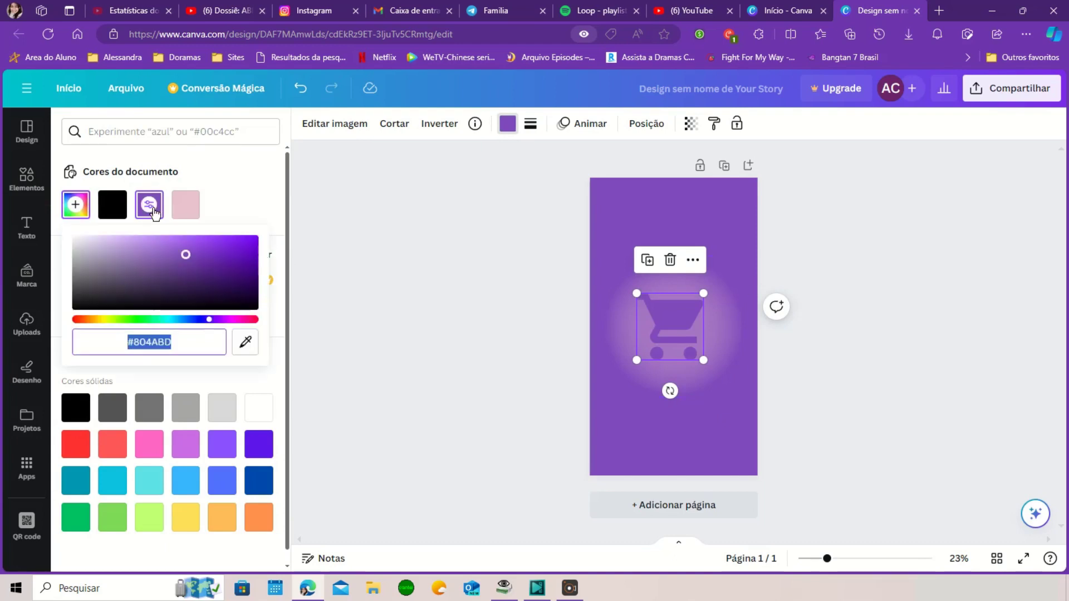
pyautogui.click(126, 256)
pyautogui.click(105, 247)
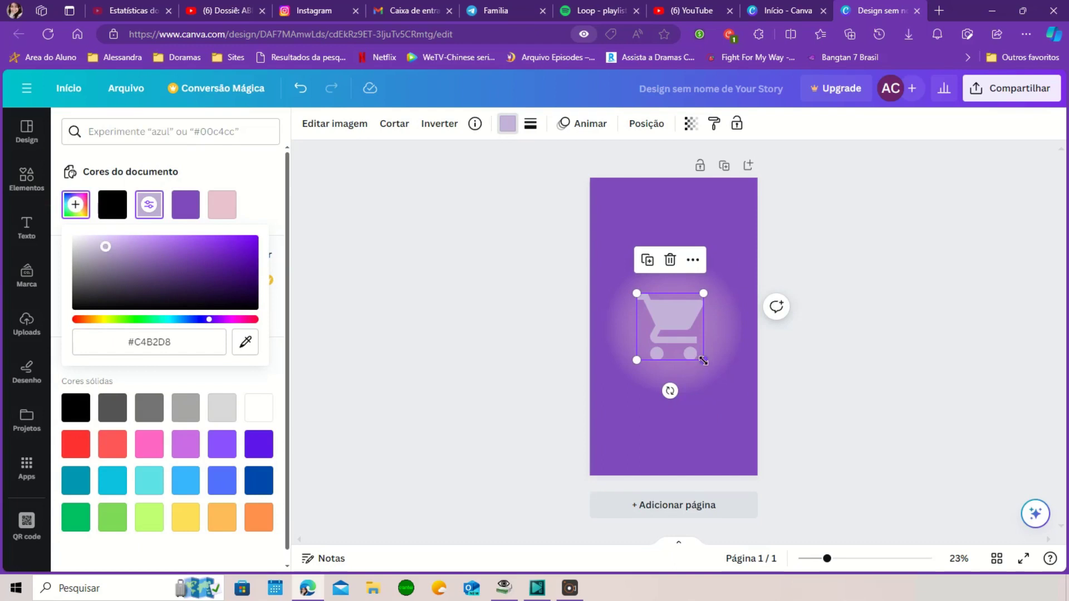
# Enlarge the cart icon slightly and shift it a little up and to the left within the blurred circle
pyautogui.moveTo(704, 361); pyautogui.dragTo(708, 366)
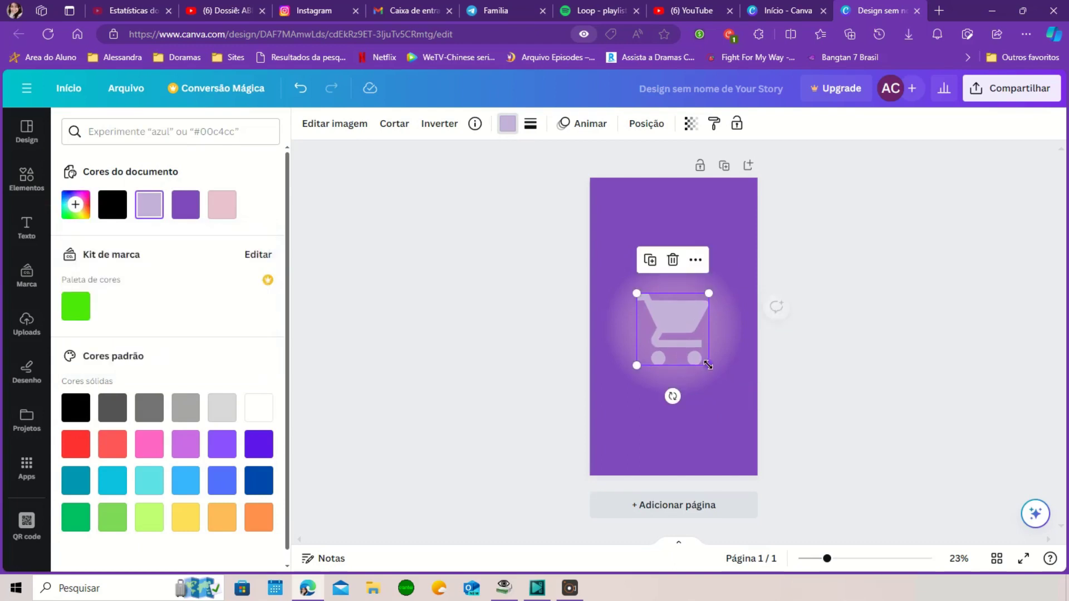
pyautogui.click(737, 412)
pyautogui.click(686, 324)
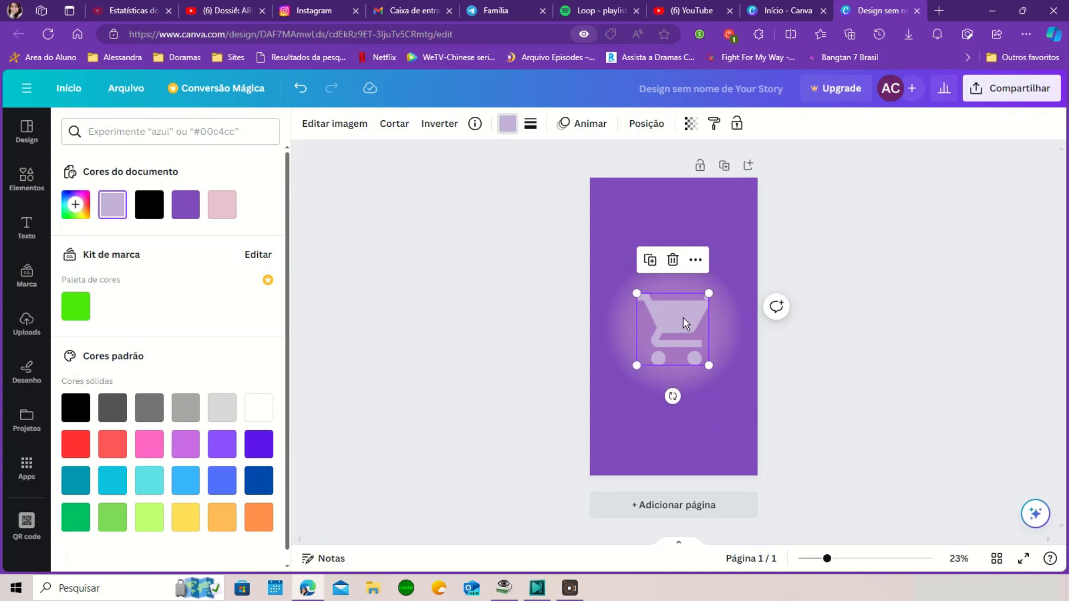
pyautogui.click(690, 125)
pyautogui.moveTo(696, 183)
pyautogui.mouseDown()
pyautogui.moveTo(618, 186)
pyautogui.moveTo(697, 181)
pyautogui.mouseUp()
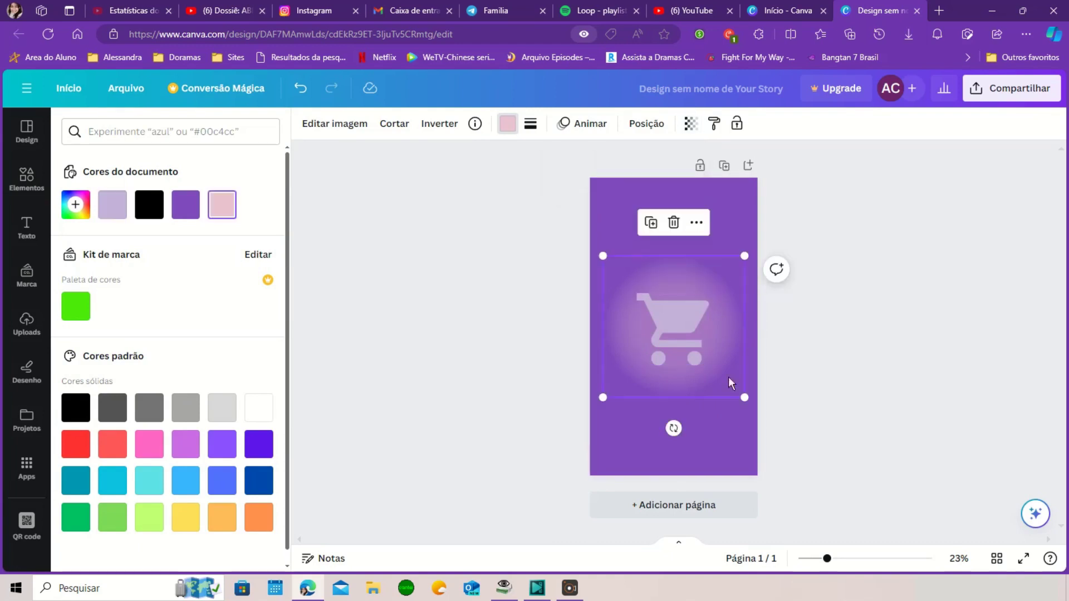
pyautogui.click(734, 423)
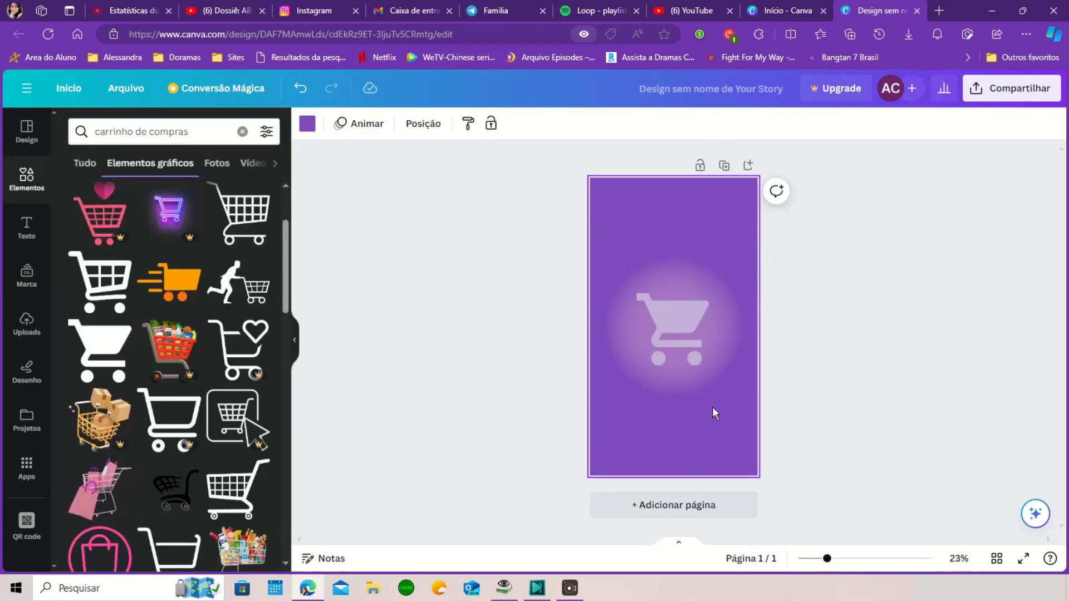
pyautogui.moveTo(686, 328); pyautogui.dragTo(681, 326)
pyautogui.click(678, 439)
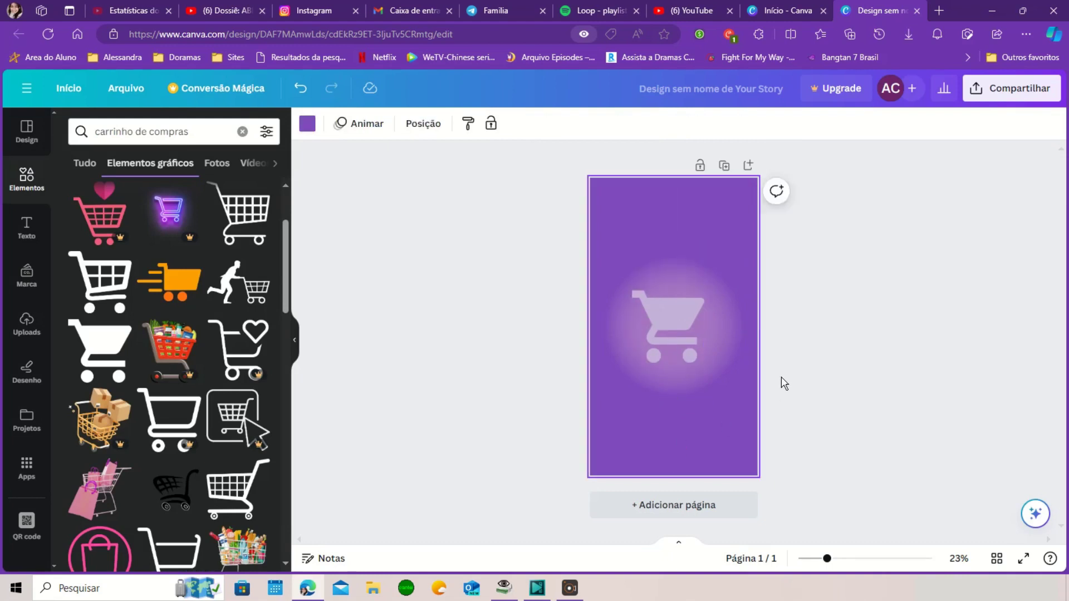
# Open the design's download options, look through the available file formats, and close them without downloading
pyautogui.click(986, 96)
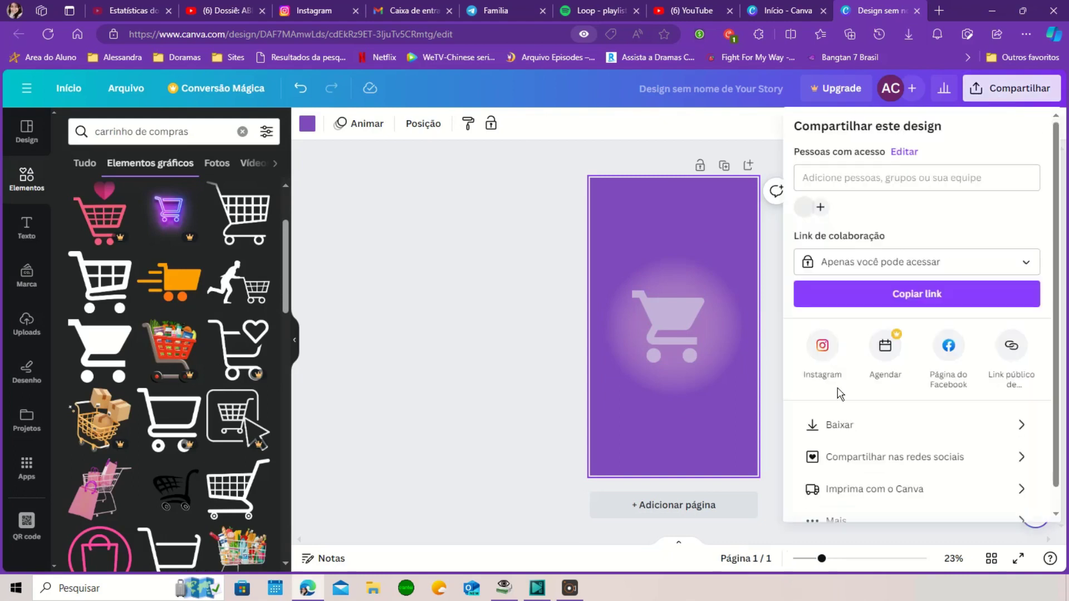
pyautogui.click(830, 438)
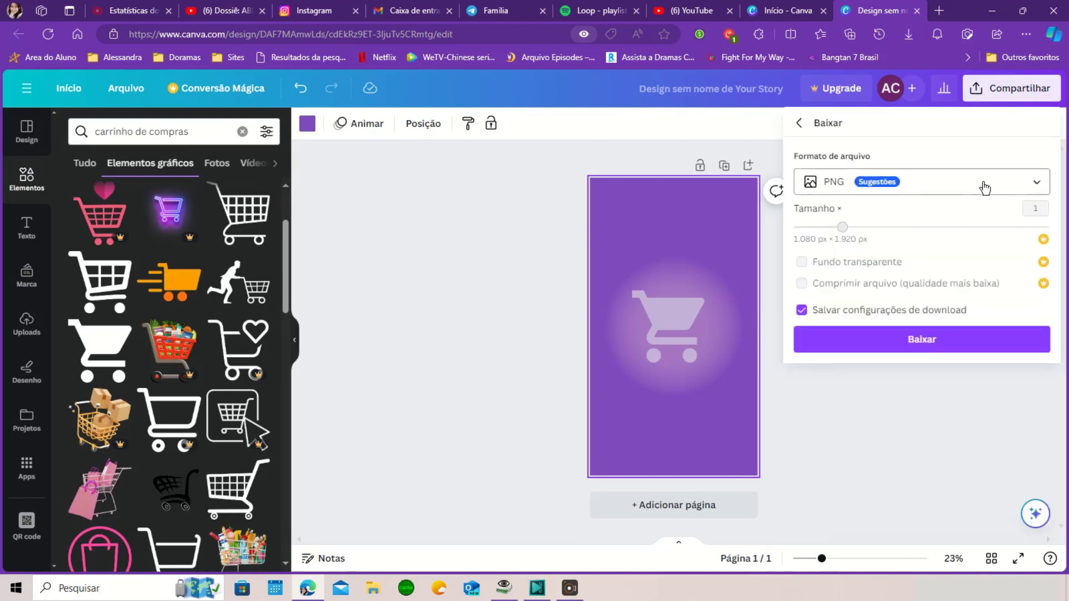
pyautogui.click(1036, 185)
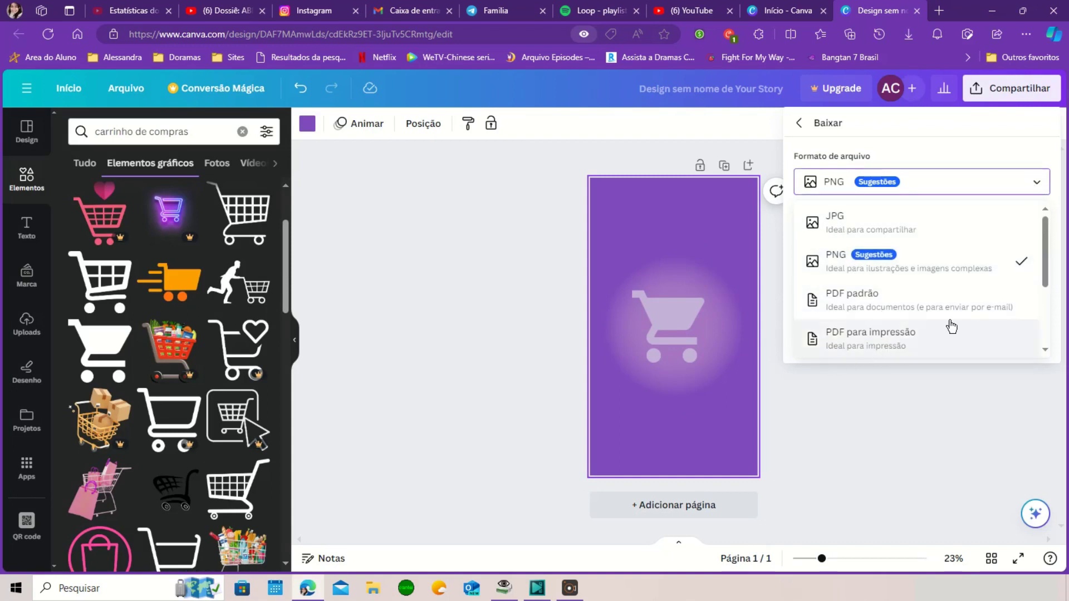
pyautogui.scroll(-2, 935, 318)
pyautogui.scroll(1, 835, 340)
pyautogui.scroll(1, 855, 349)
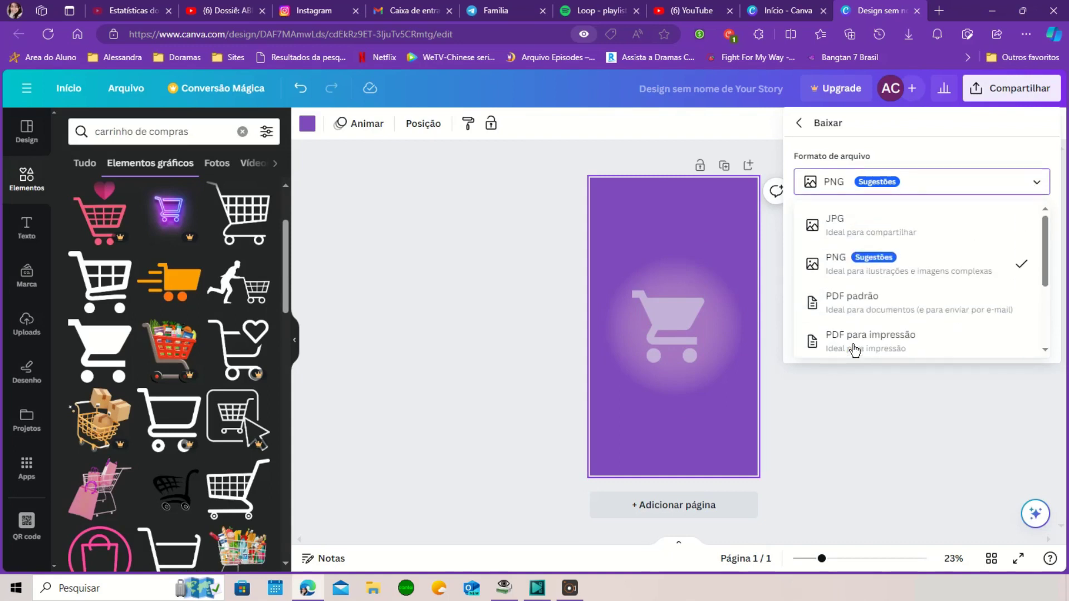
pyautogui.click(800, 486)
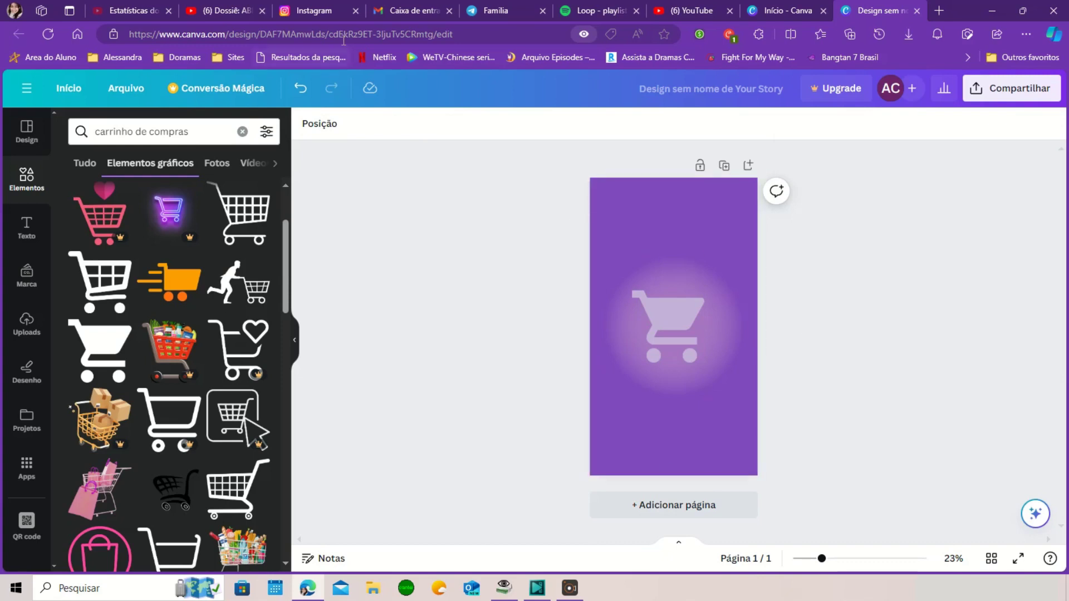
# Switch to Instagram to view the profile's story highlight covers, and return to the Canva design
pyautogui.click(322, 14)
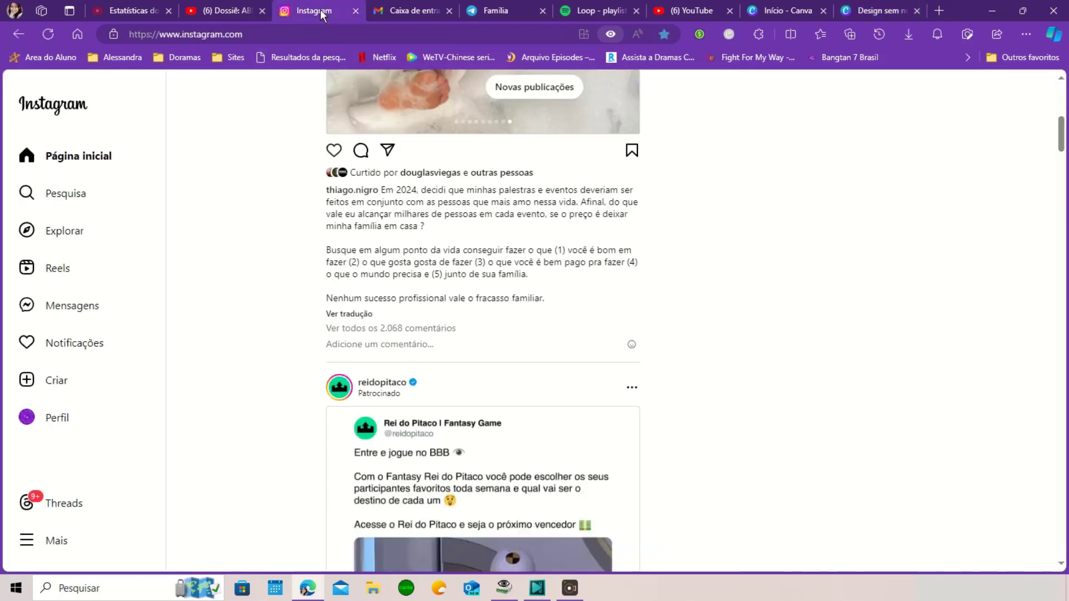
pyautogui.click(56, 417)
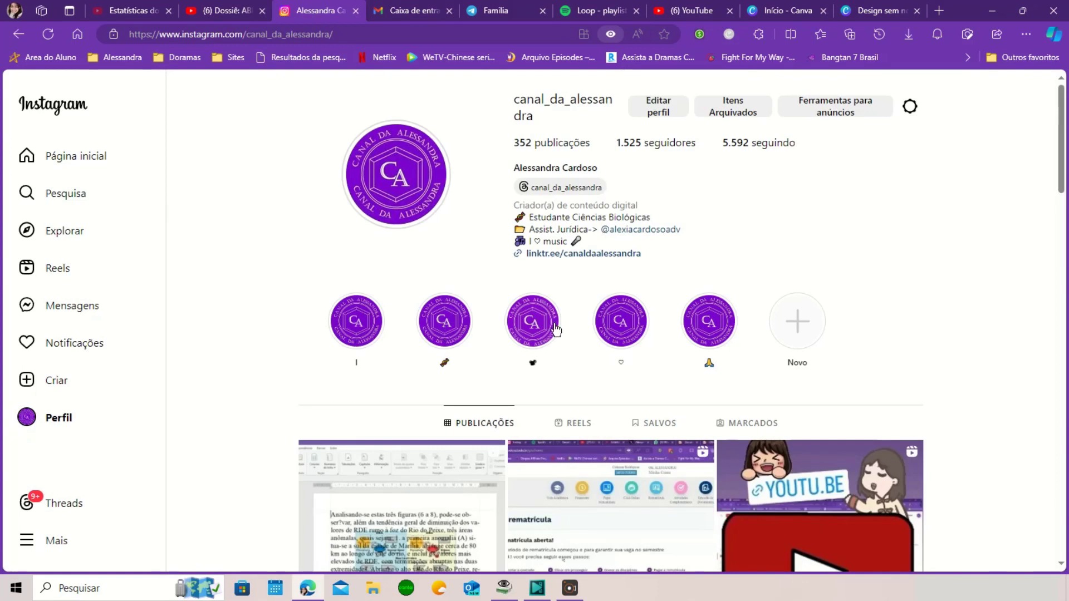
pyautogui.hotkey('ctrl', '9')
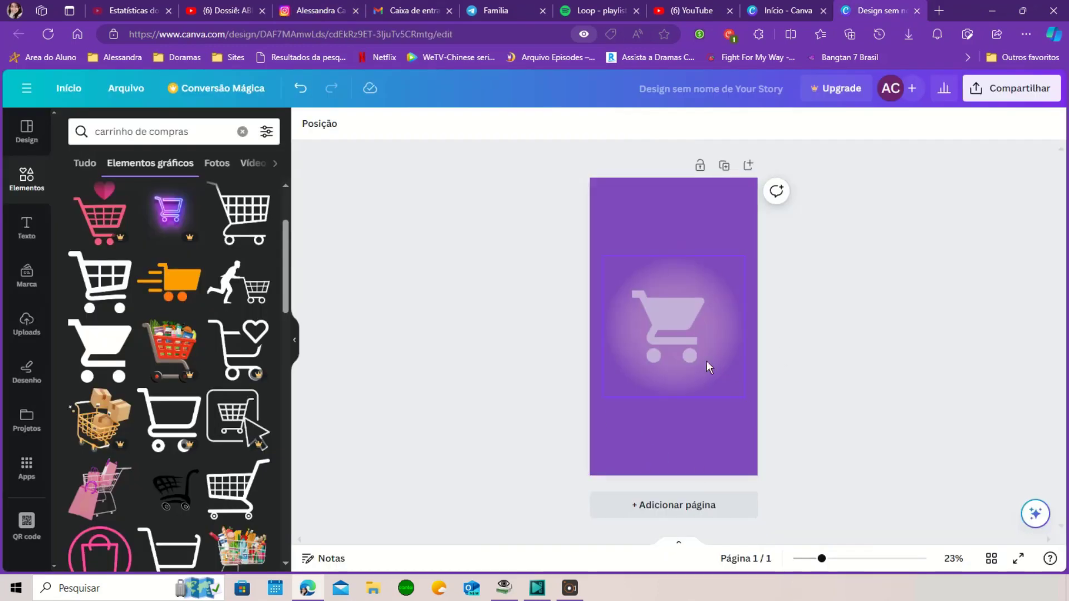
# Delete the cart icon from the page and search the graphics for "coração"
pyautogui.click(682, 333)
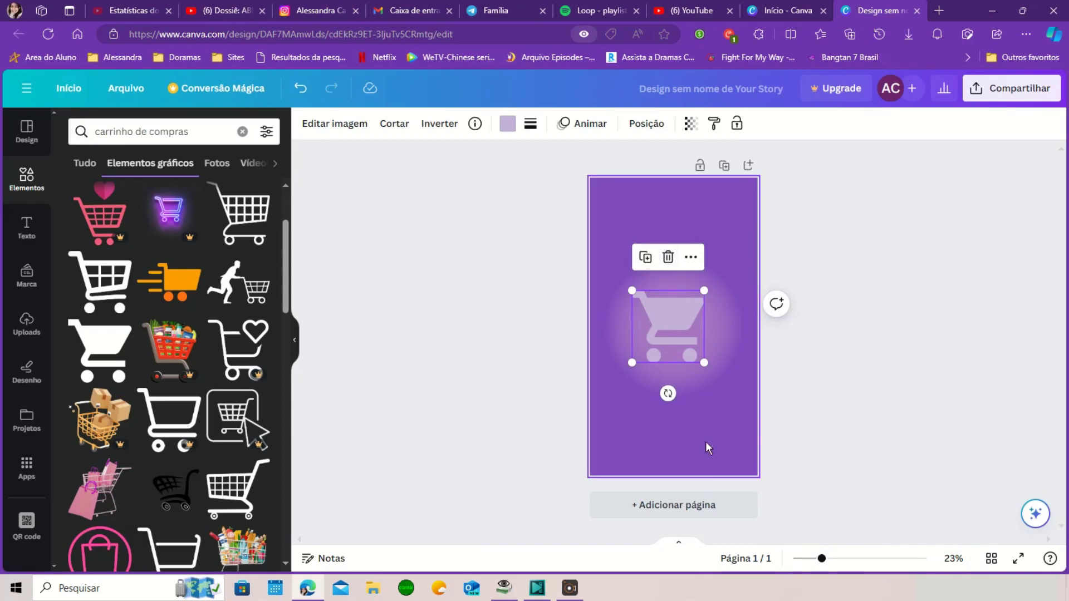
pyautogui.click(669, 258)
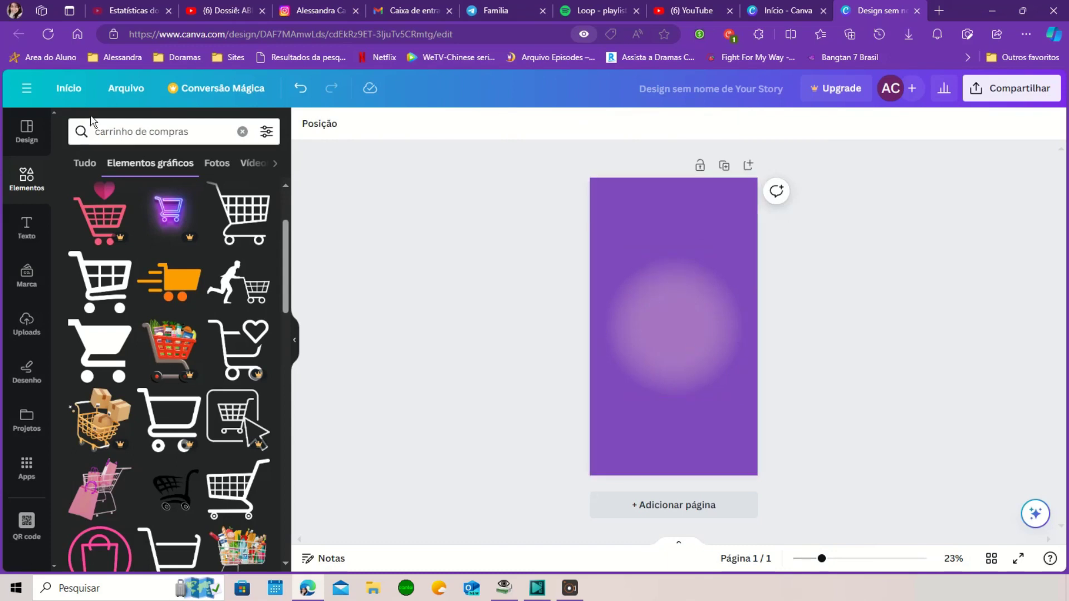
pyautogui.click(136, 131)
pyautogui.press('Return')
pyautogui.hotkey('ctrl', 'a')
pyautogui.press('BackSpace')
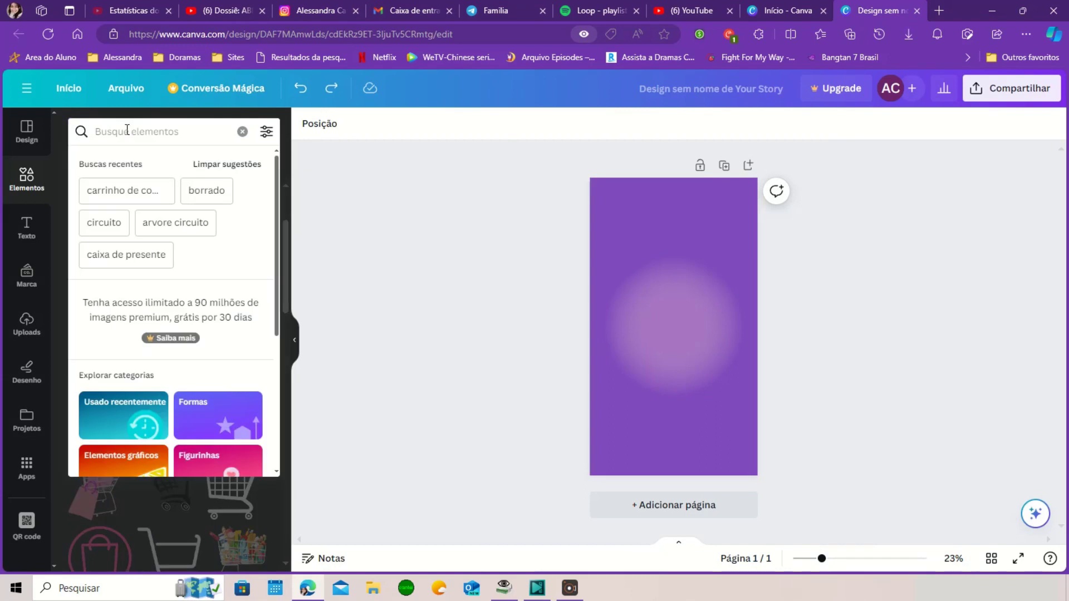
pyautogui.write('cora')
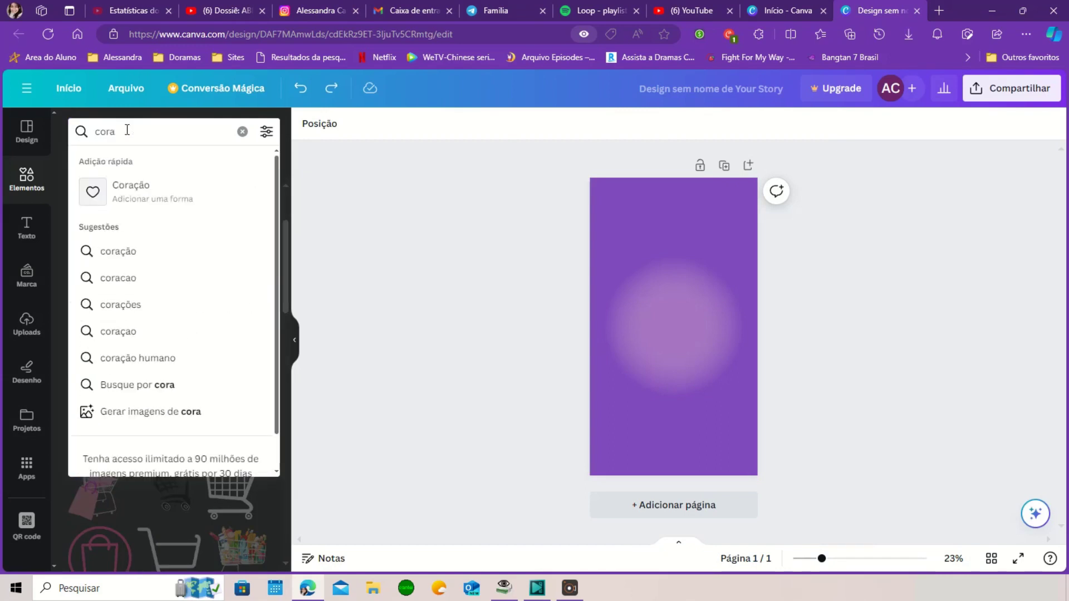
pyautogui.click(133, 249)
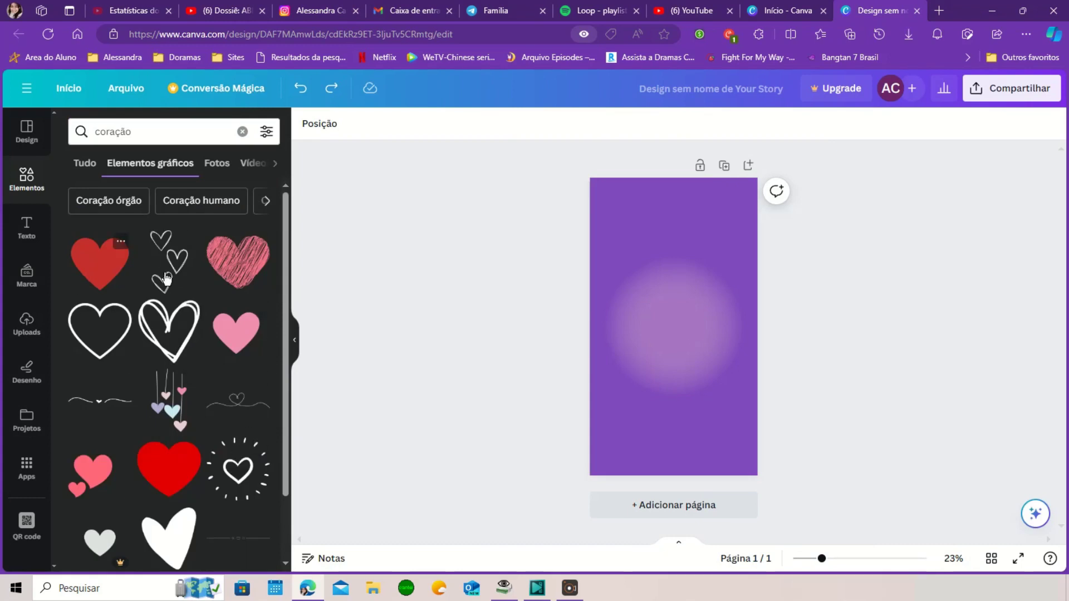
pyautogui.moveTo(166, 279); pyautogui.dragTo(660, 341)
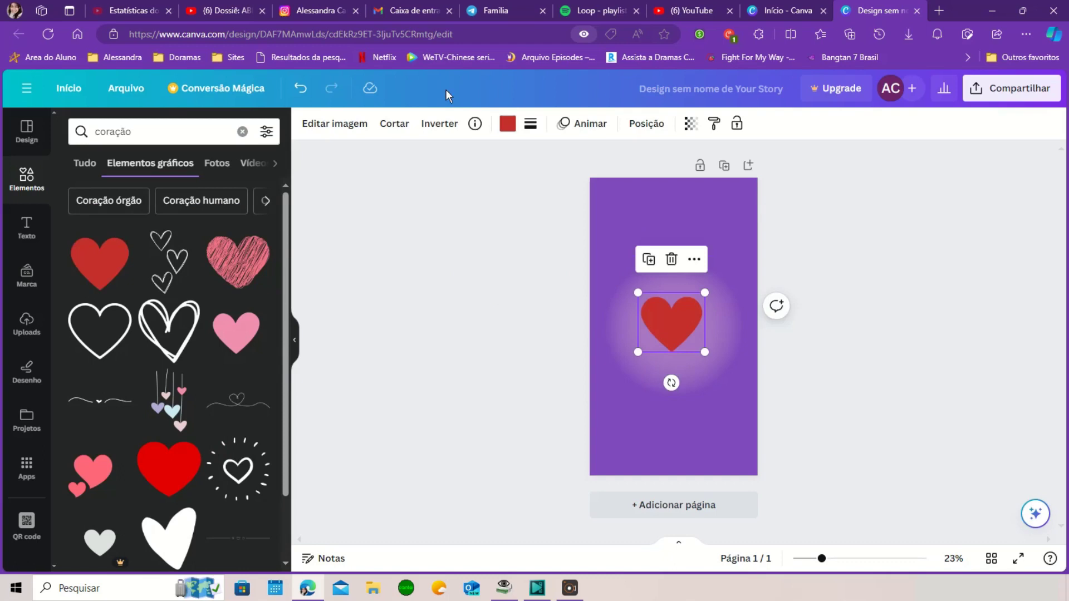
pyautogui.click(507, 123)
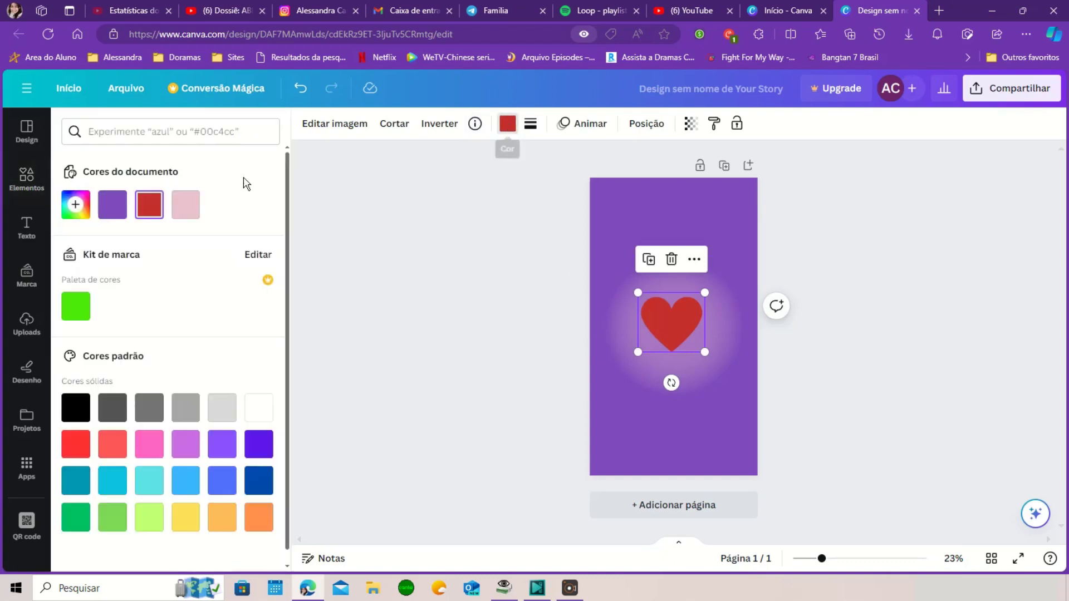
pyautogui.click(112, 211)
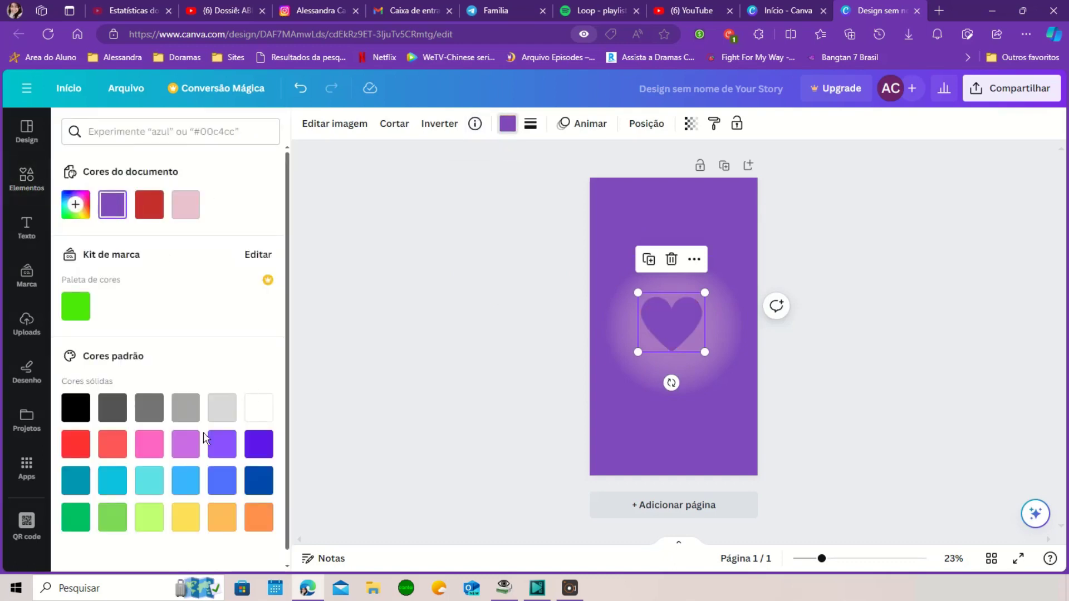
pyautogui.click(184, 445)
pyautogui.click(147, 454)
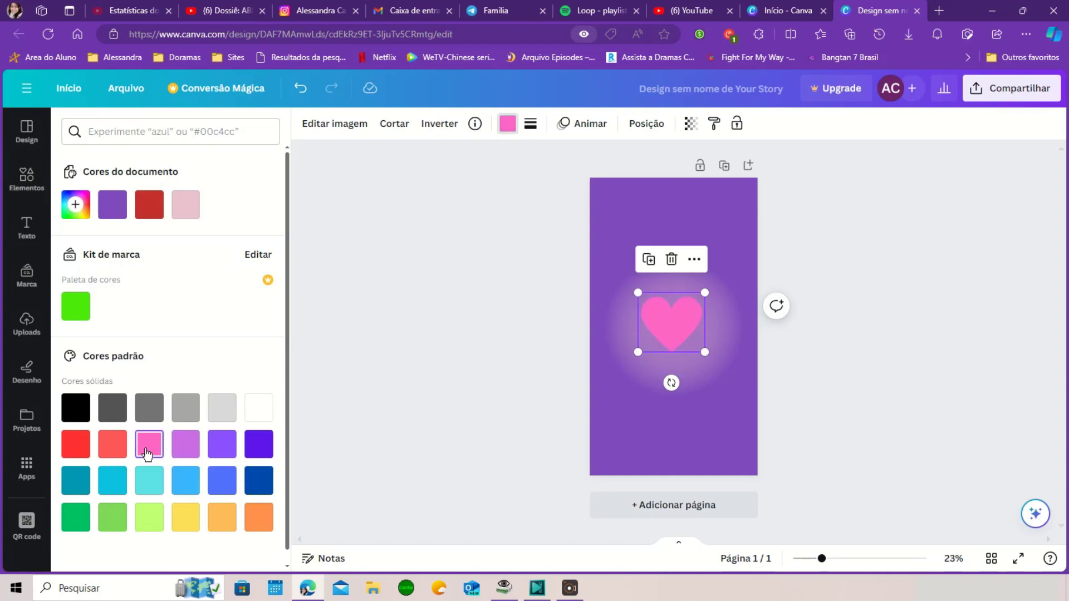
pyautogui.click(671, 262)
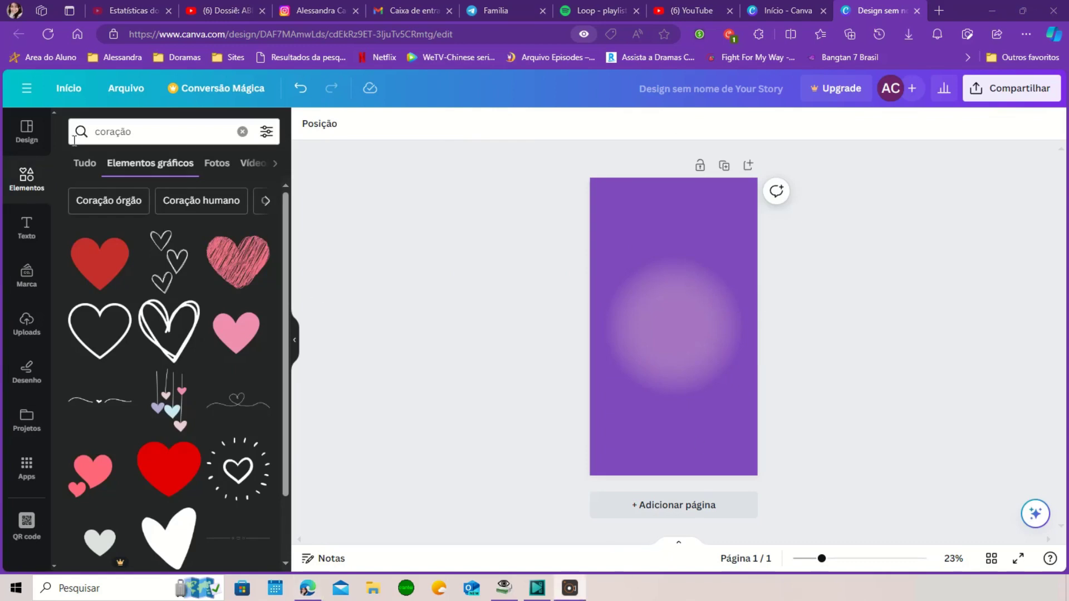
# Place the scribbled pink heart graphic at the centre of the blurred circle and recolour it white
pyautogui.moveTo(240, 272)
pyautogui.mouseDown()
pyautogui.moveTo(331, 275)
pyautogui.moveTo(616, 317)
pyautogui.moveTo(671, 341)
pyautogui.mouseUp()
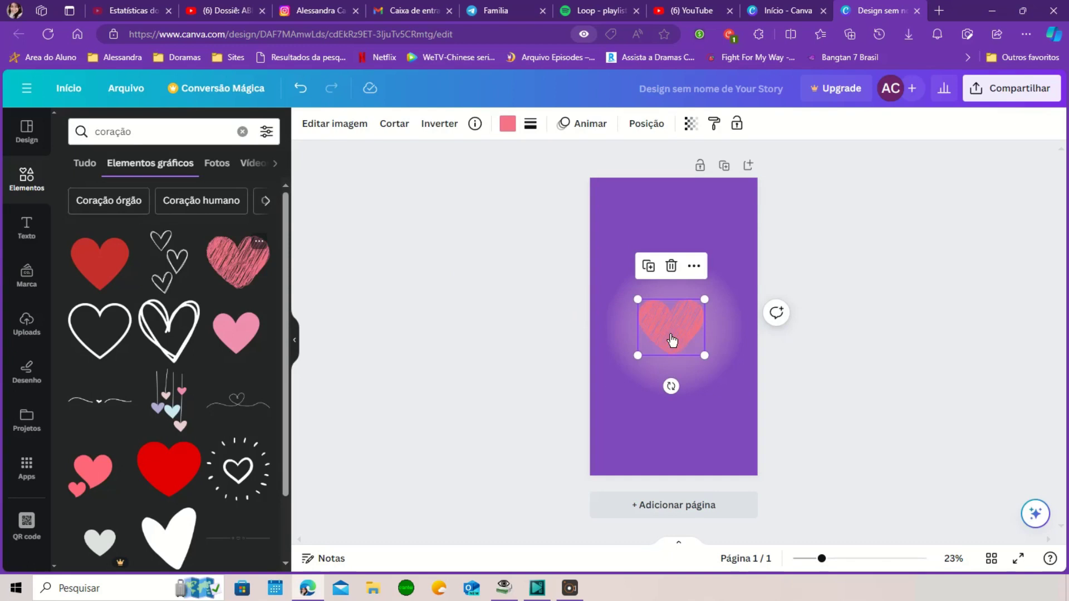
pyautogui.click(507, 123)
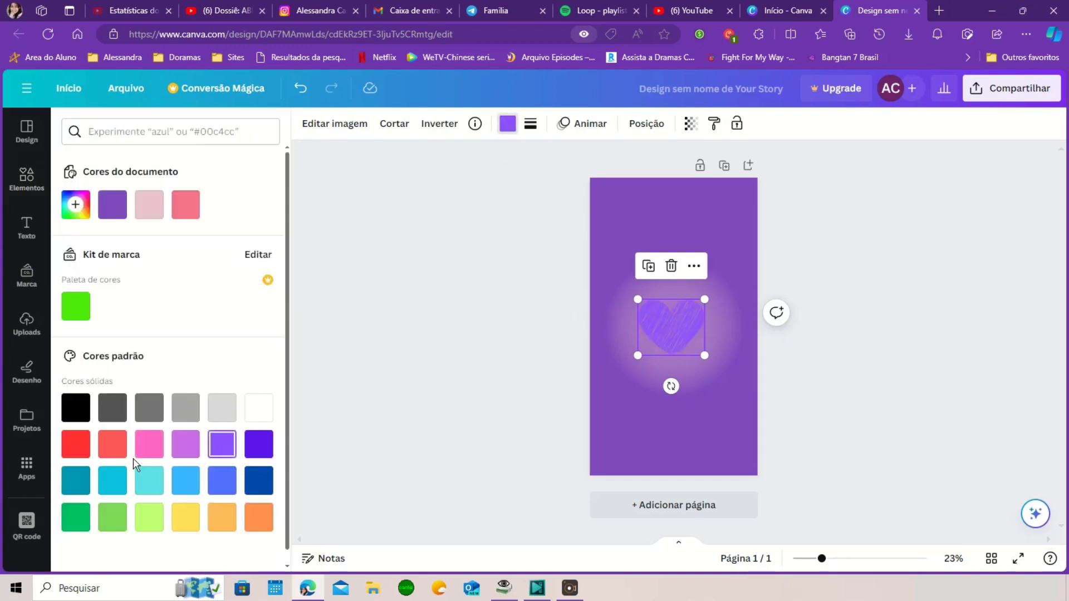
pyautogui.click(260, 411)
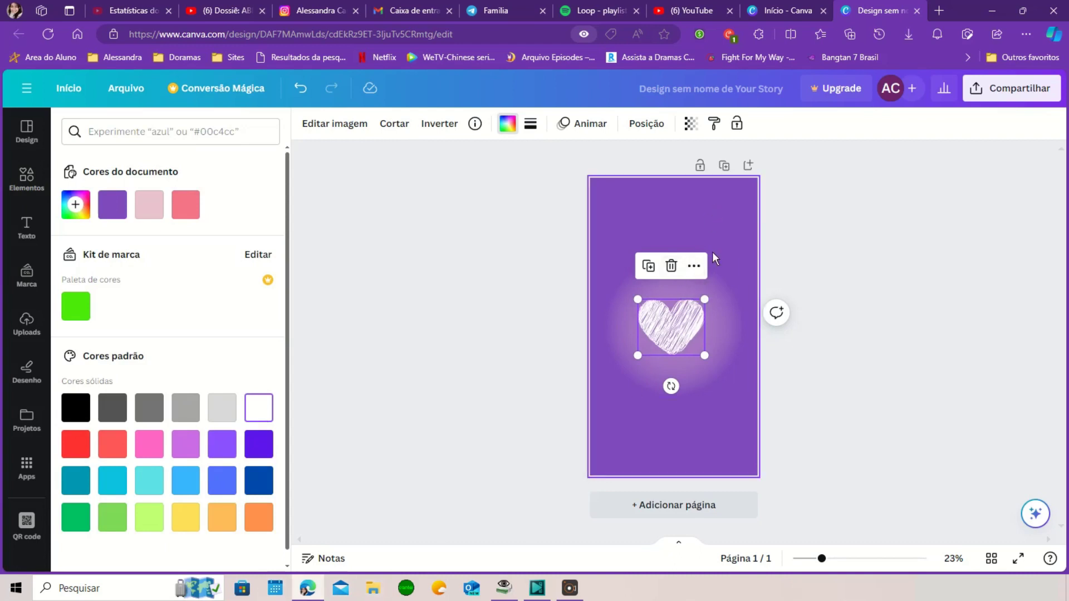
# Replace the scribbled heart in the blurred circle with the white outlined heart surrounded by short rays
pyautogui.moveTo(705, 299); pyautogui.dragTo(711, 293)
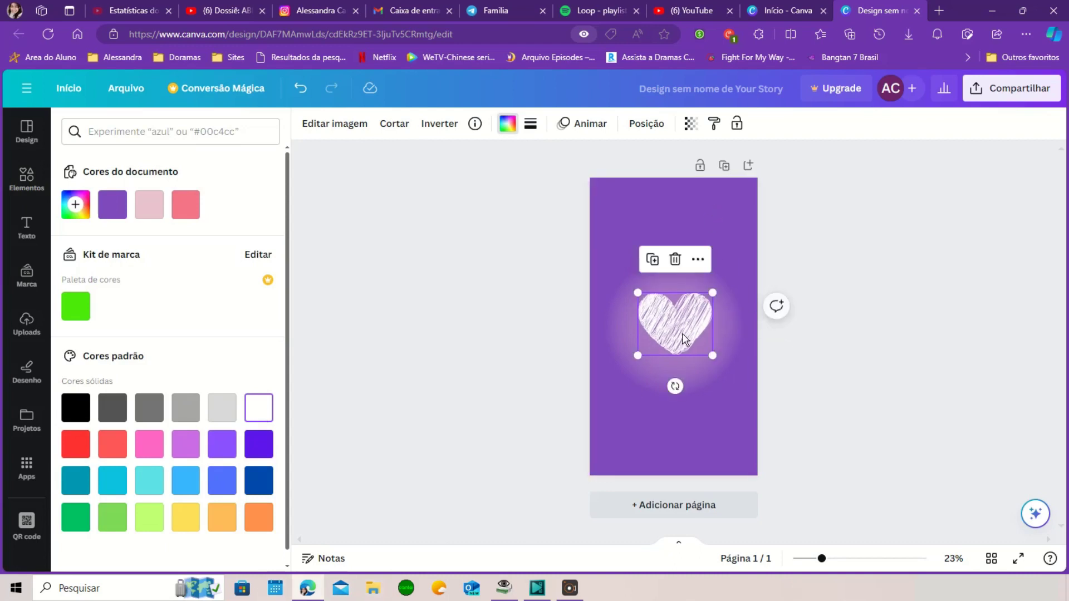
pyautogui.press('Delete')
pyautogui.moveTo(237, 473); pyautogui.dragTo(668, 324)
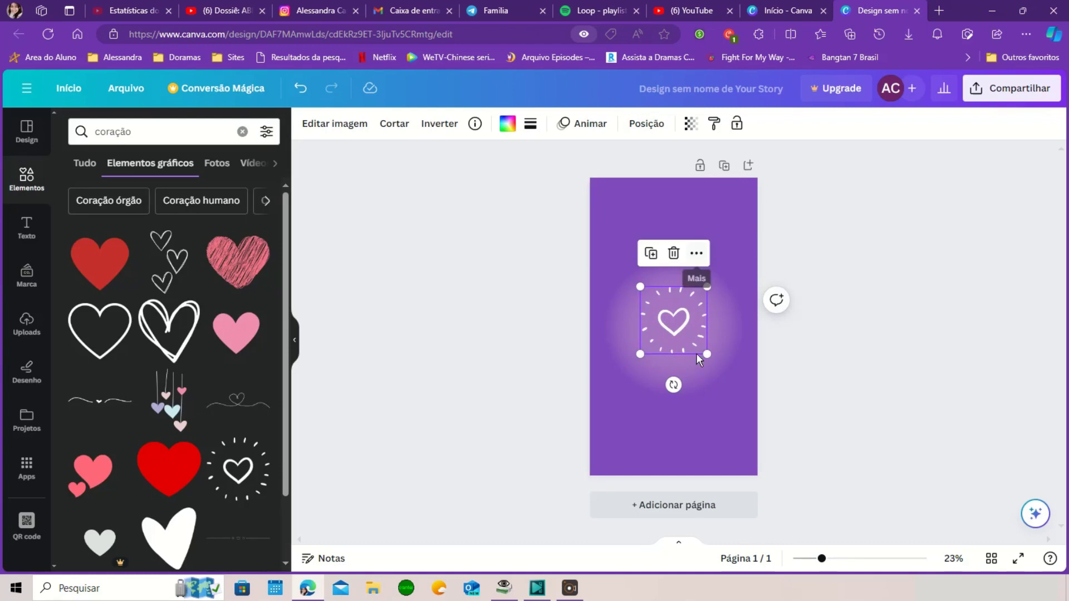
# Check the story highlights on the Instagram profile, return to the Canva design, and look through more heart graphics
pyautogui.scroll(-5, 255, 448)
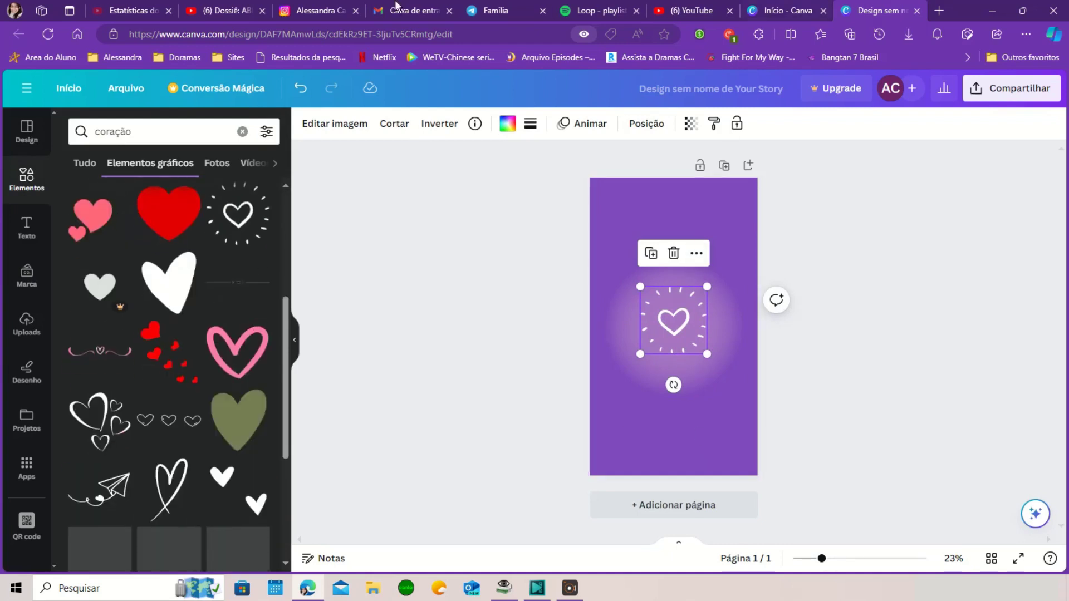
pyautogui.click(306, 13)
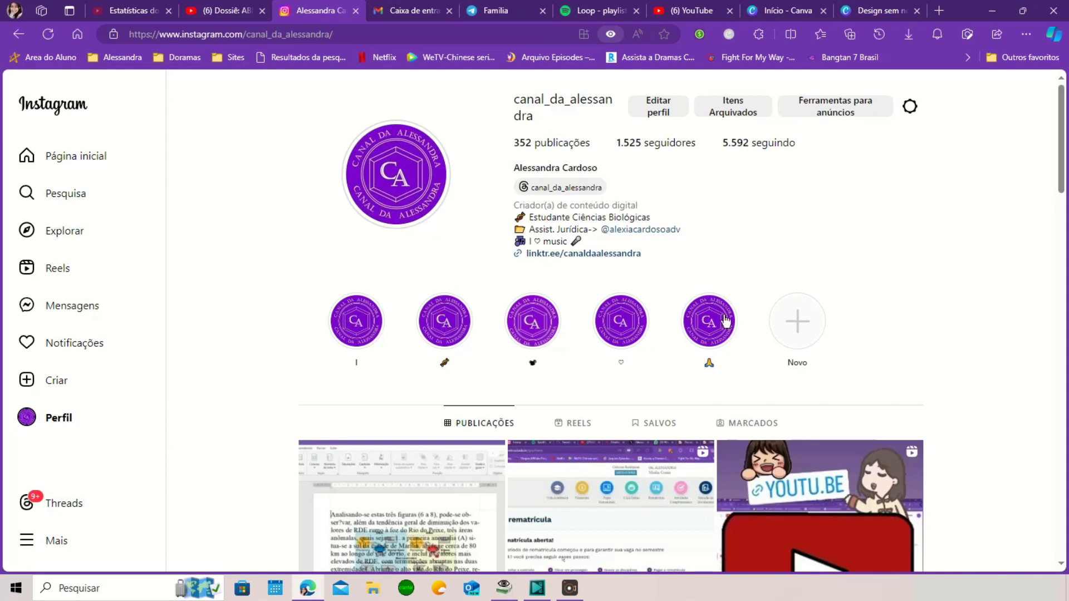
pyautogui.click(852, 13)
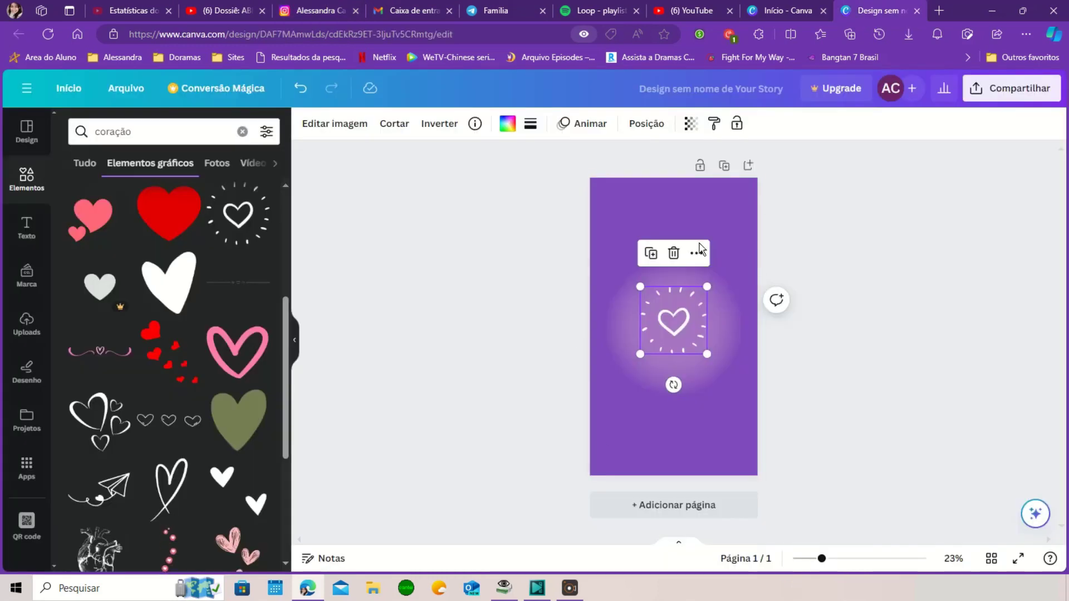
pyautogui.click(722, 443)
pyautogui.scroll(-4, 219, 440)
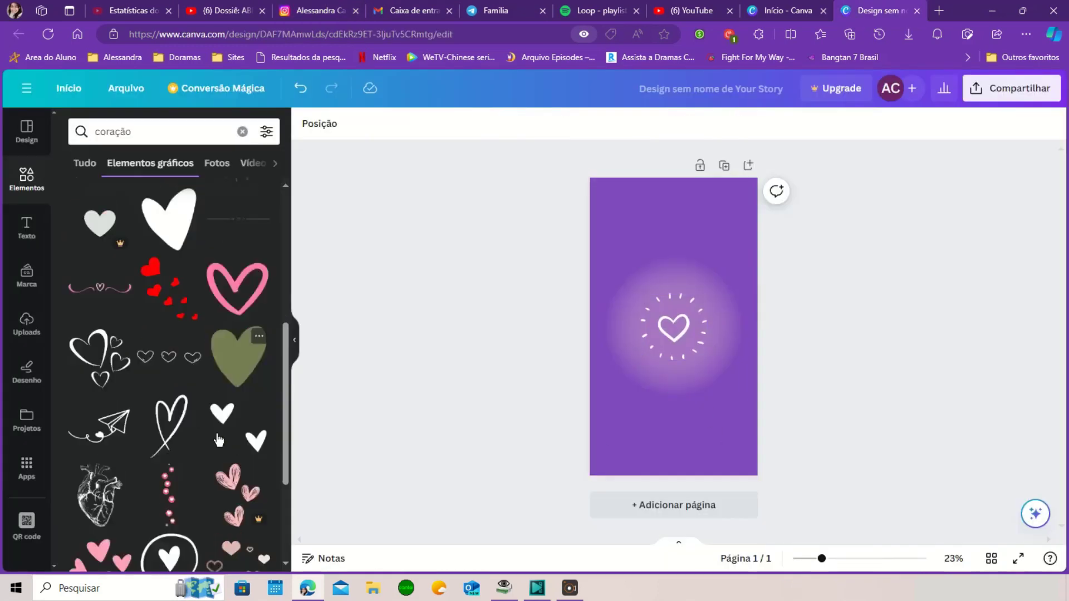
pyautogui.scroll(-5, 186, 369)
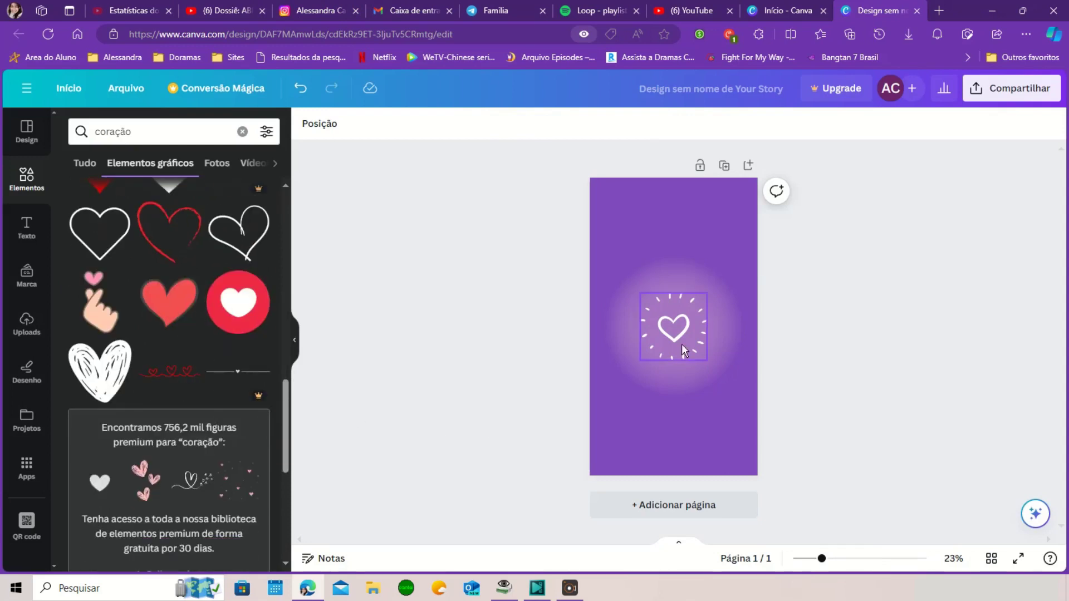
# Switch to Instagram to examine the profile's highlight covers and posts, and return to the Canva design
pyautogui.click(300, 10)
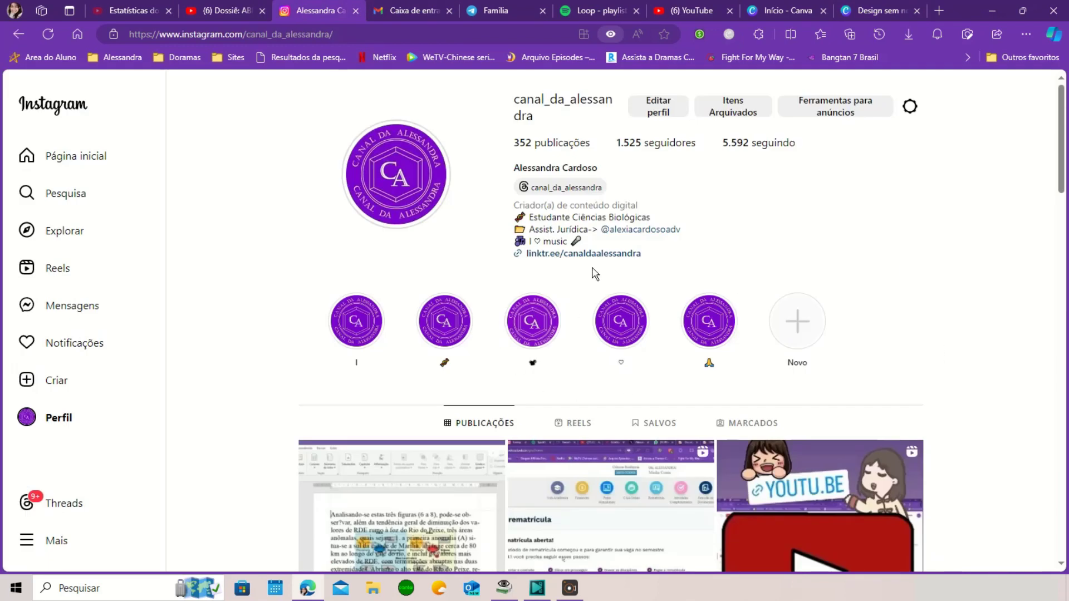
pyautogui.scroll(-1, 739, 304)
pyautogui.scroll(1, 479, 394)
pyautogui.scroll(-2, 497, 250)
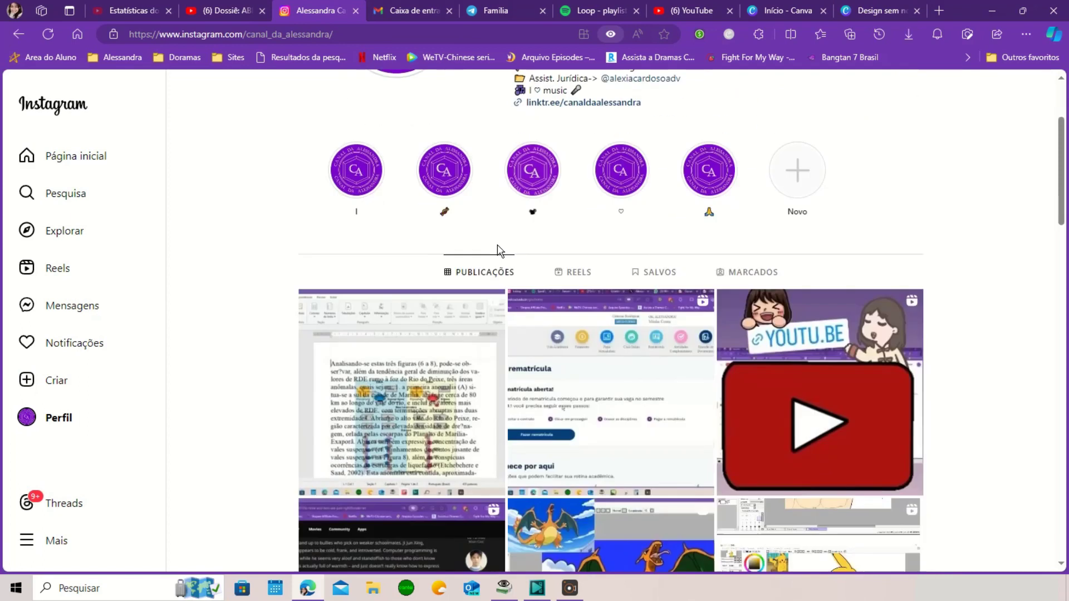
pyautogui.scroll(2, 498, 249)
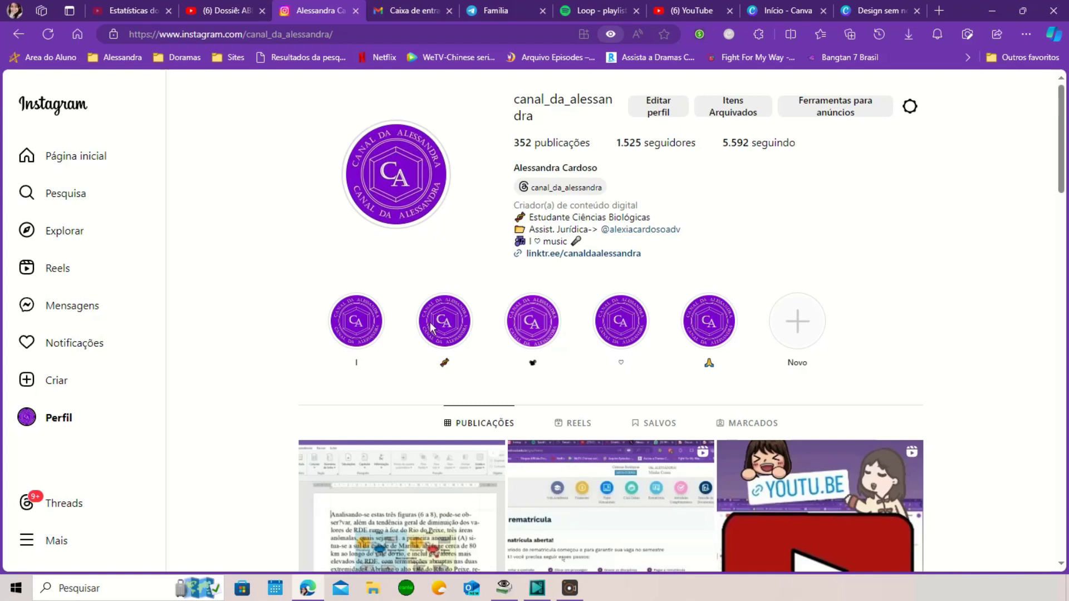
pyautogui.click(860, 14)
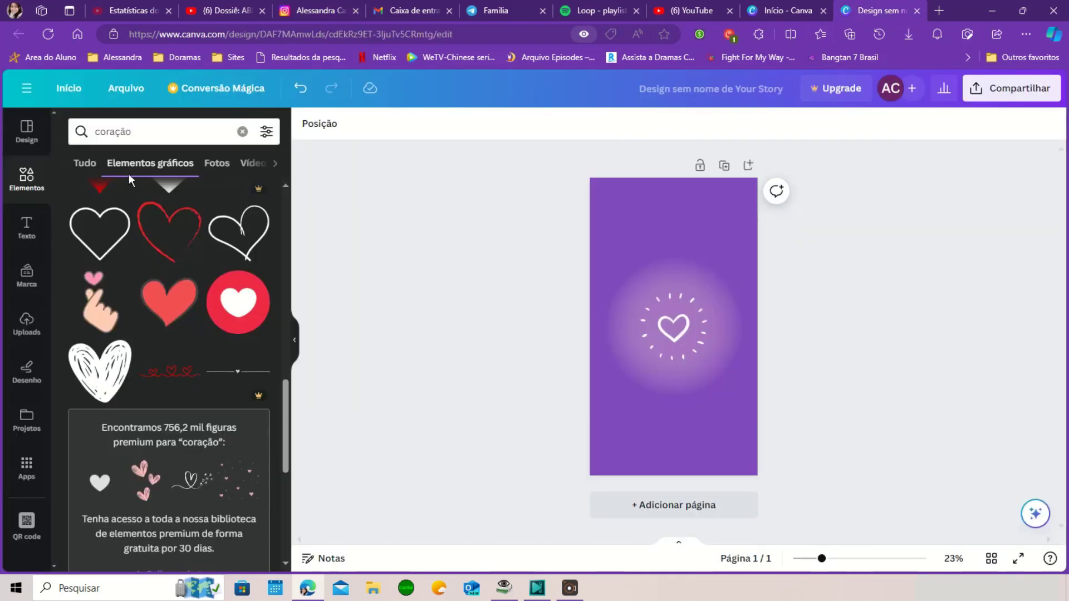
# Search the elements for "maquiagem", show all matching graphics, and delete the rayed heart from the page
pyautogui.click(242, 132)
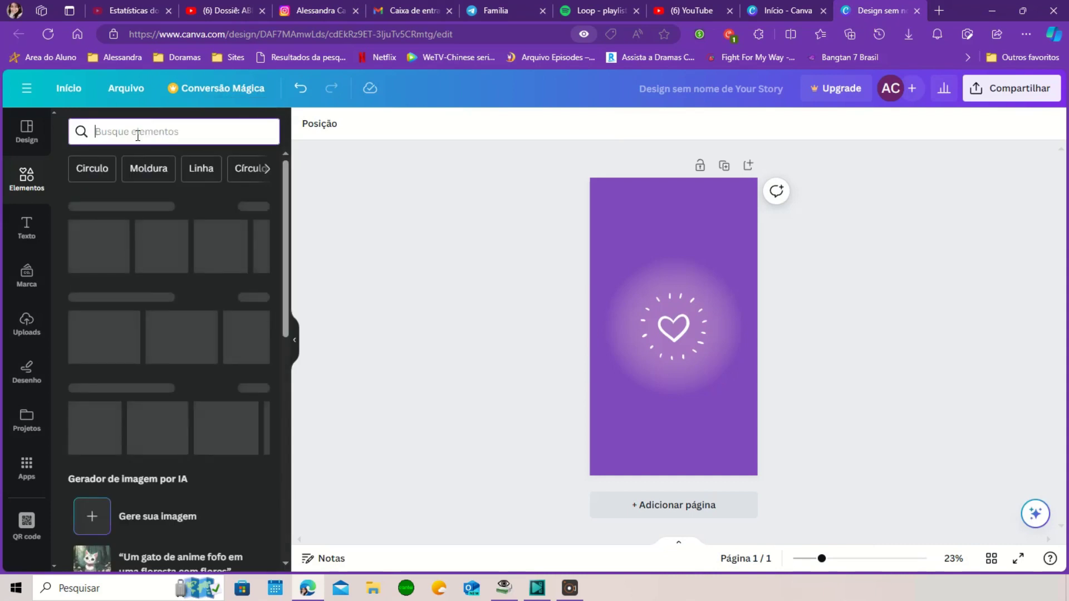
pyautogui.write('maquia')
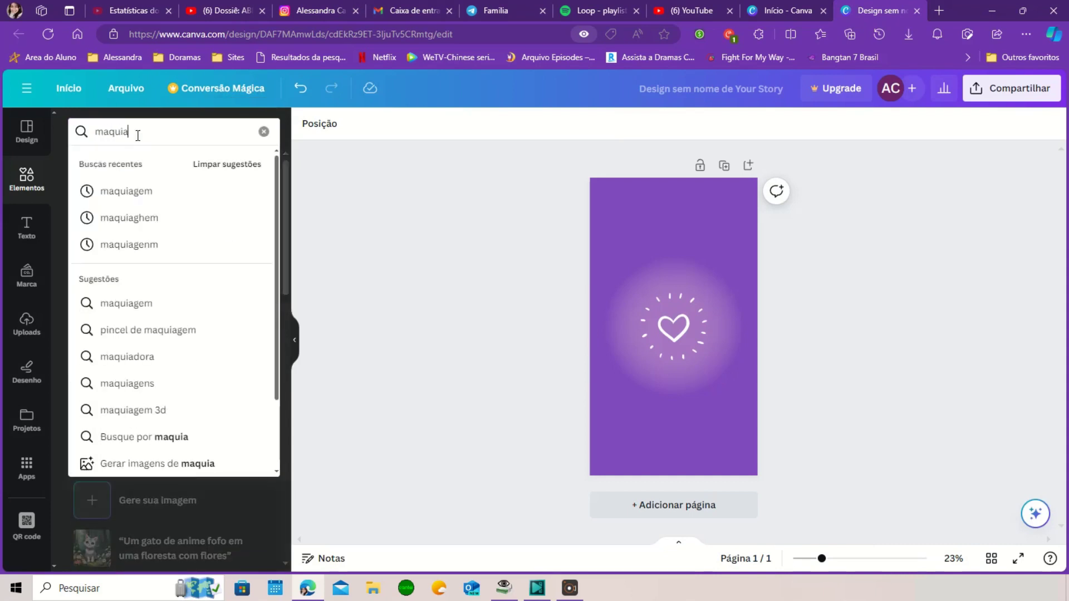
pyautogui.click(124, 193)
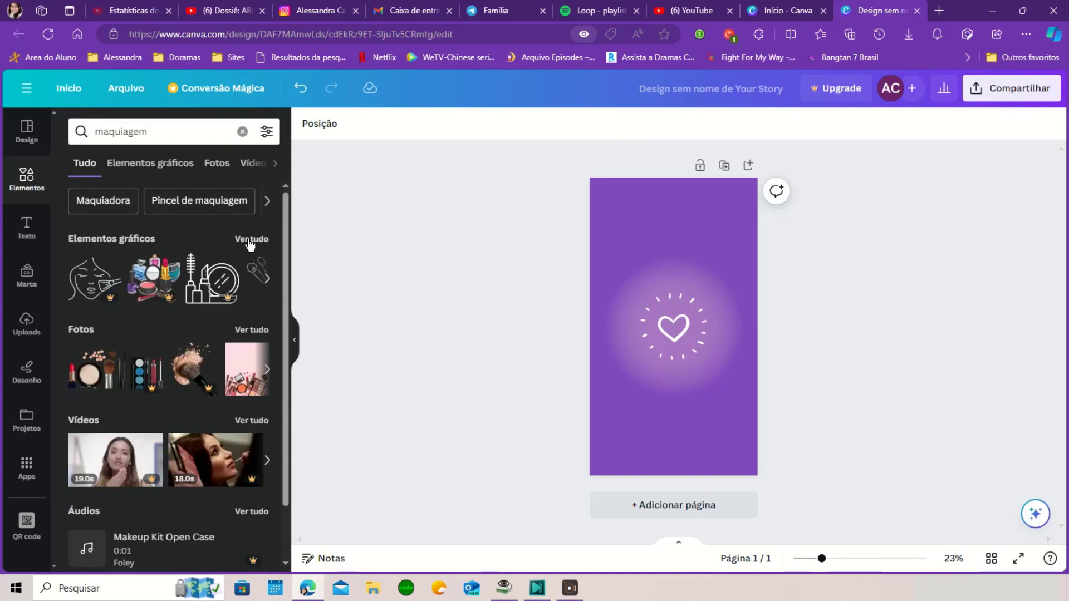
pyautogui.click(248, 239)
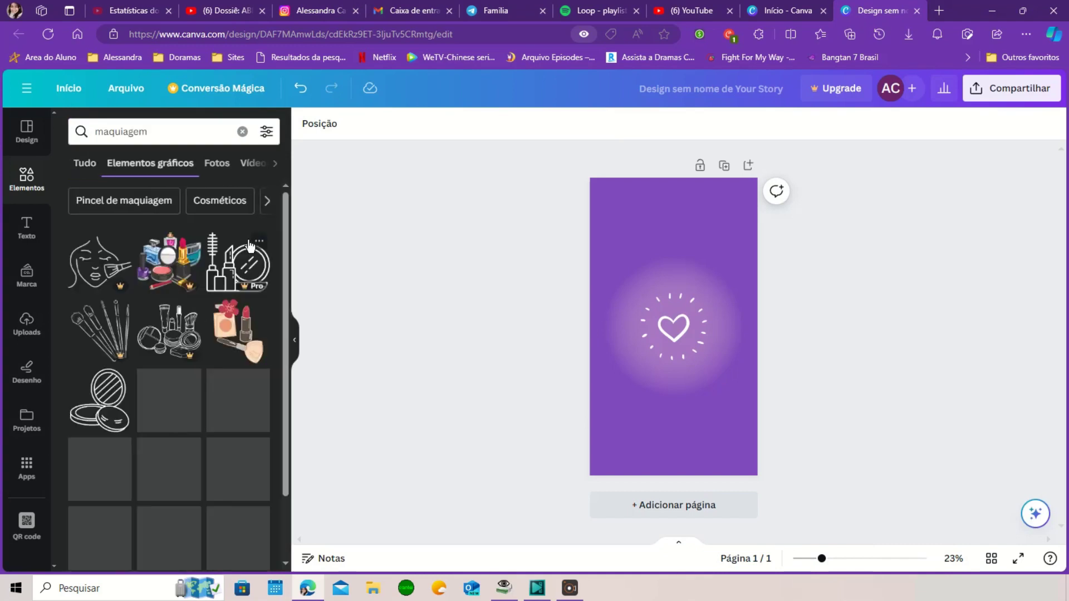
pyautogui.scroll(-2, 218, 421)
pyautogui.scroll(-5, 218, 423)
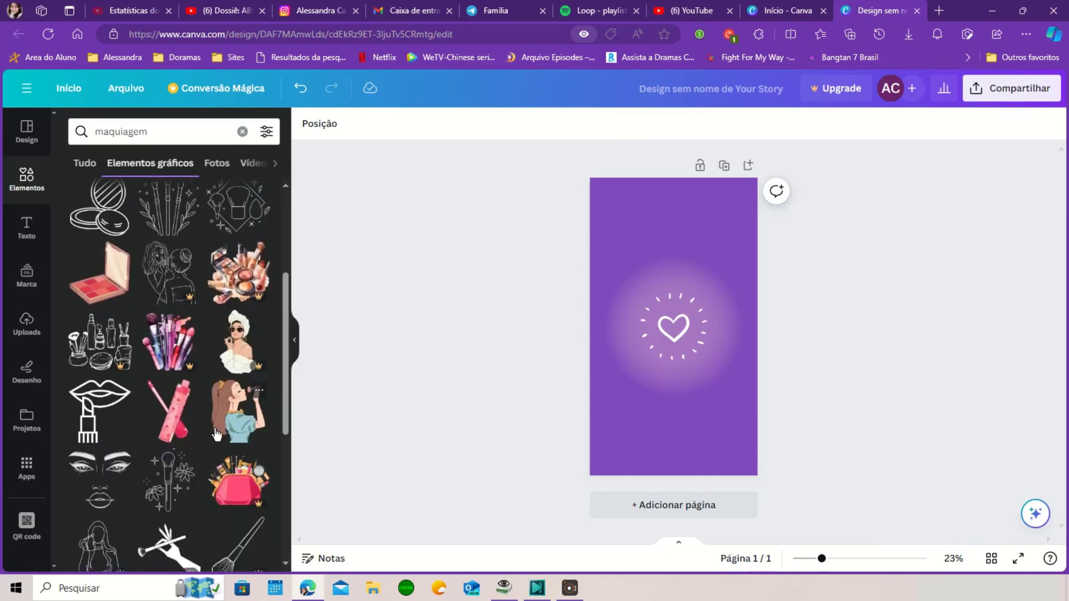
pyautogui.scroll(6, 215, 429)
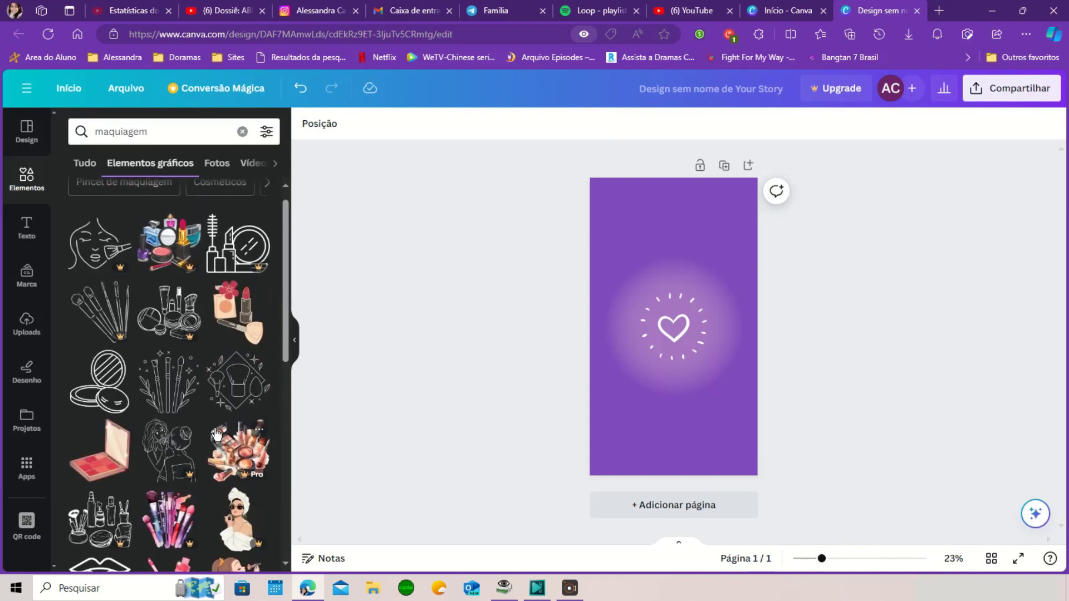
pyautogui.click(684, 328)
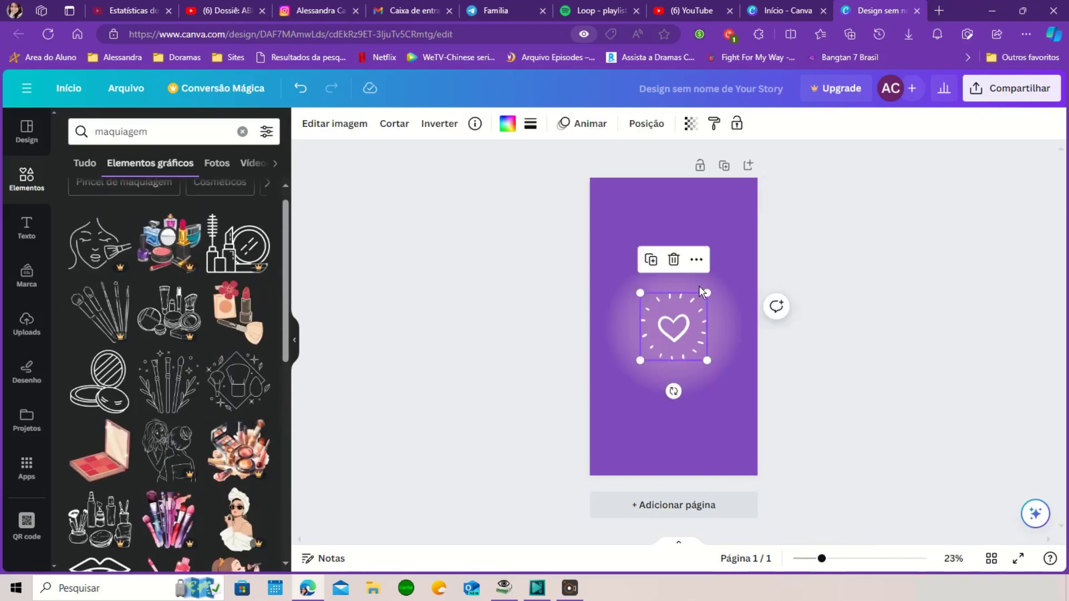
pyautogui.click(674, 259)
# Try the line-art woman's face with makeup brush in the blurred circle, recoloured white and enlarged, and delete it
pyautogui.moveTo(100, 247)
pyautogui.mouseDown()
pyautogui.moveTo(529, 281)
pyautogui.moveTo(669, 330)
pyautogui.mouseUp()
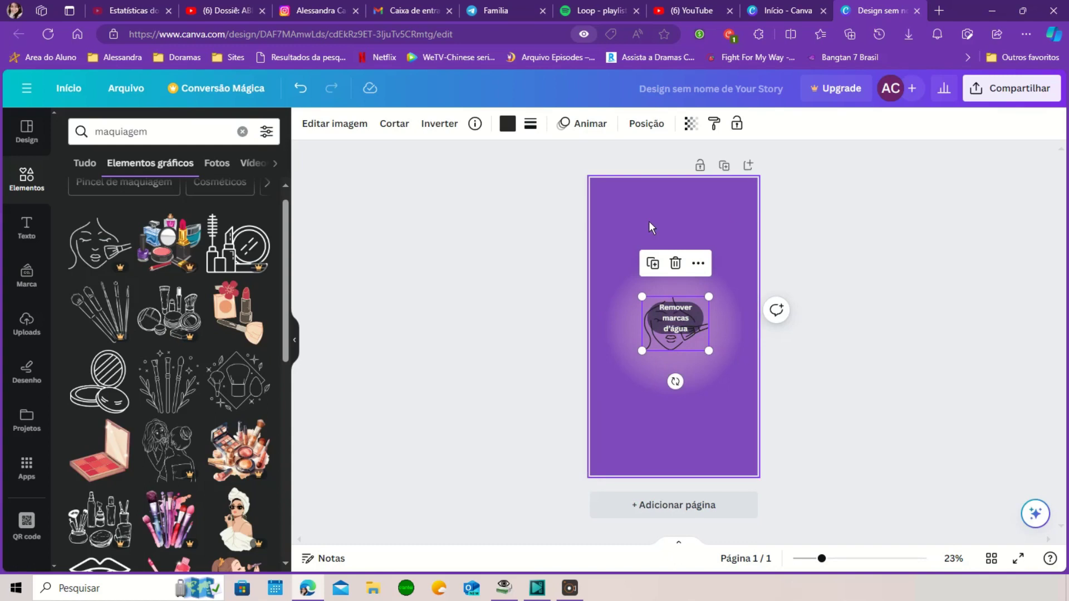
pyautogui.click(507, 124)
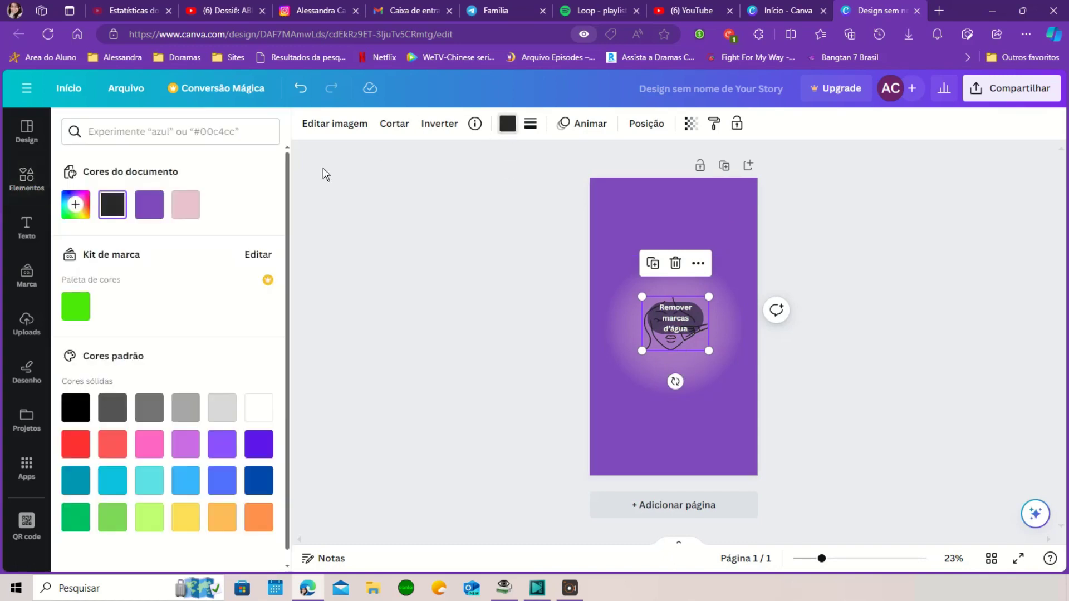
pyautogui.click(261, 415)
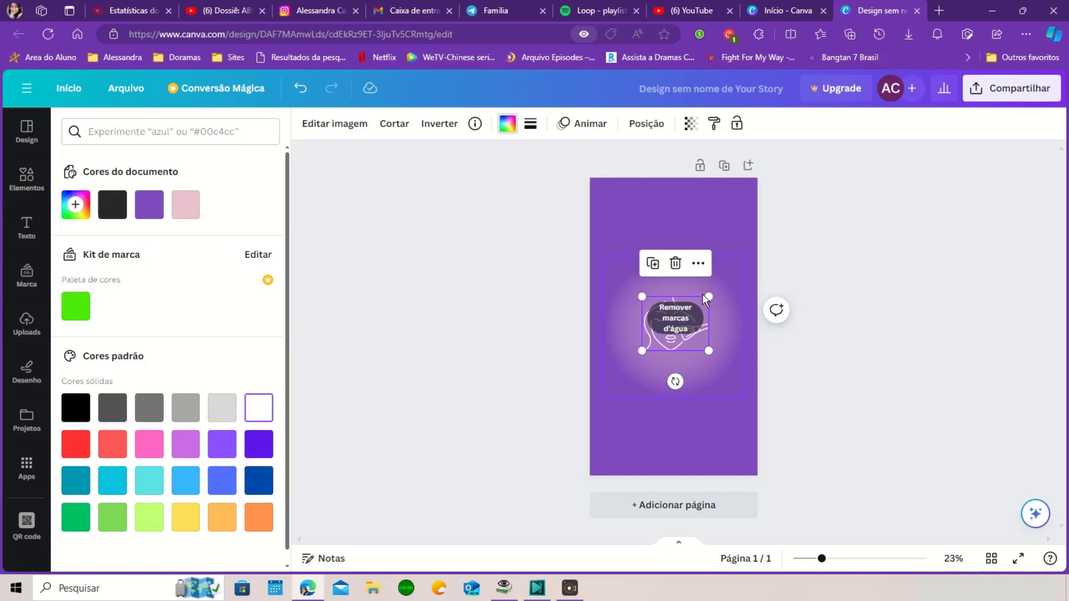
pyautogui.moveTo(707, 297); pyautogui.dragTo(730, 277)
pyautogui.moveTo(701, 330)
pyautogui.mouseDown()
pyautogui.moveTo(691, 336)
pyautogui.moveTo(699, 331)
pyautogui.mouseUp()
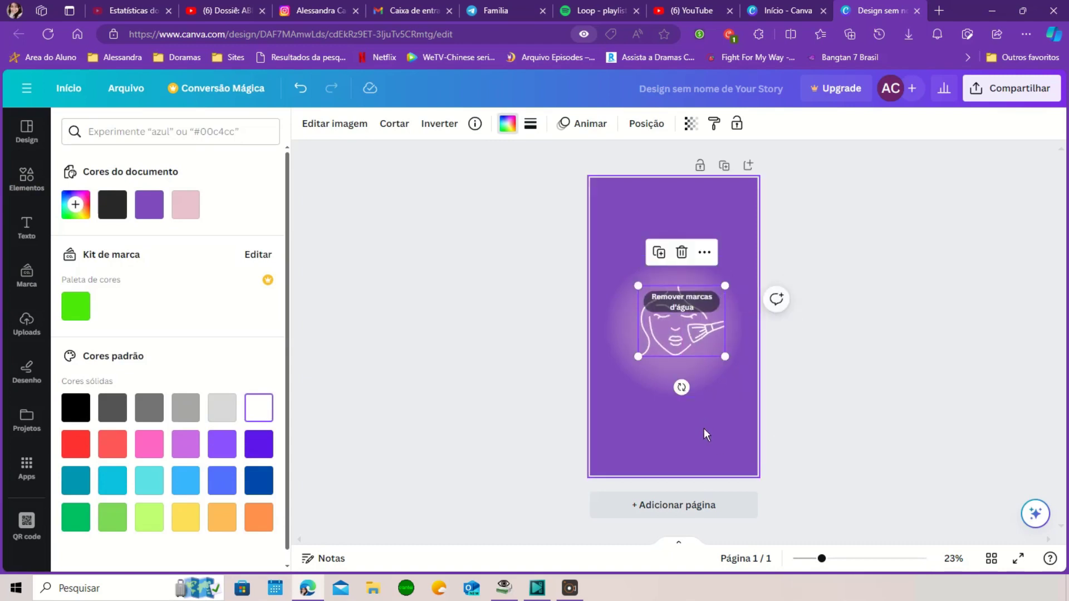
pyautogui.click(704, 429)
pyautogui.click(679, 312)
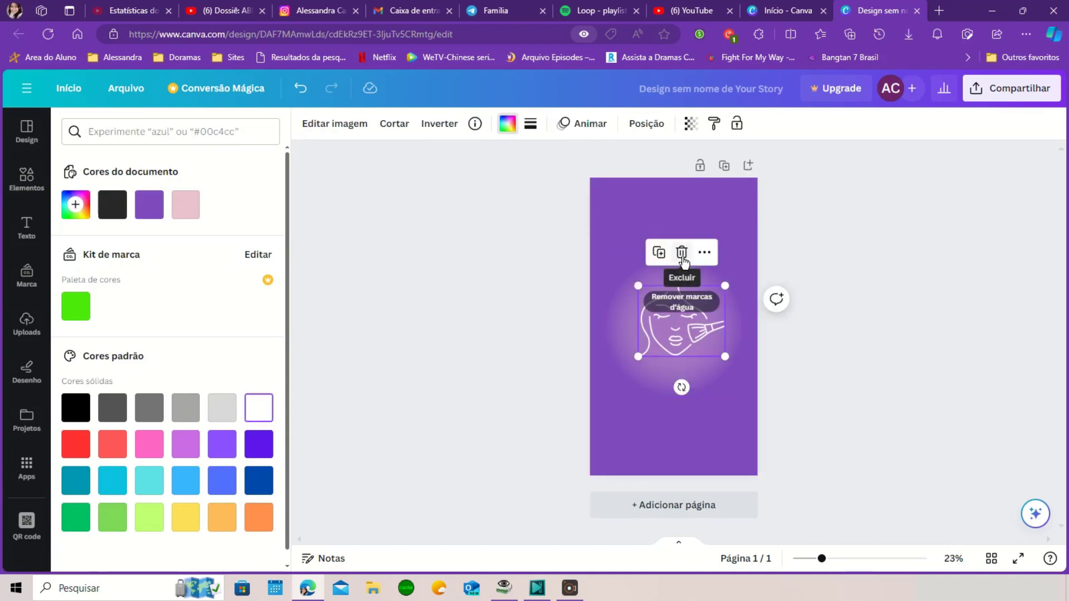
pyautogui.click(680, 250)
# Try the outlined lipstick graphic in the blurred circle, recoloured white and reduced in size, and delete it
pyautogui.scroll(-5, 161, 443)
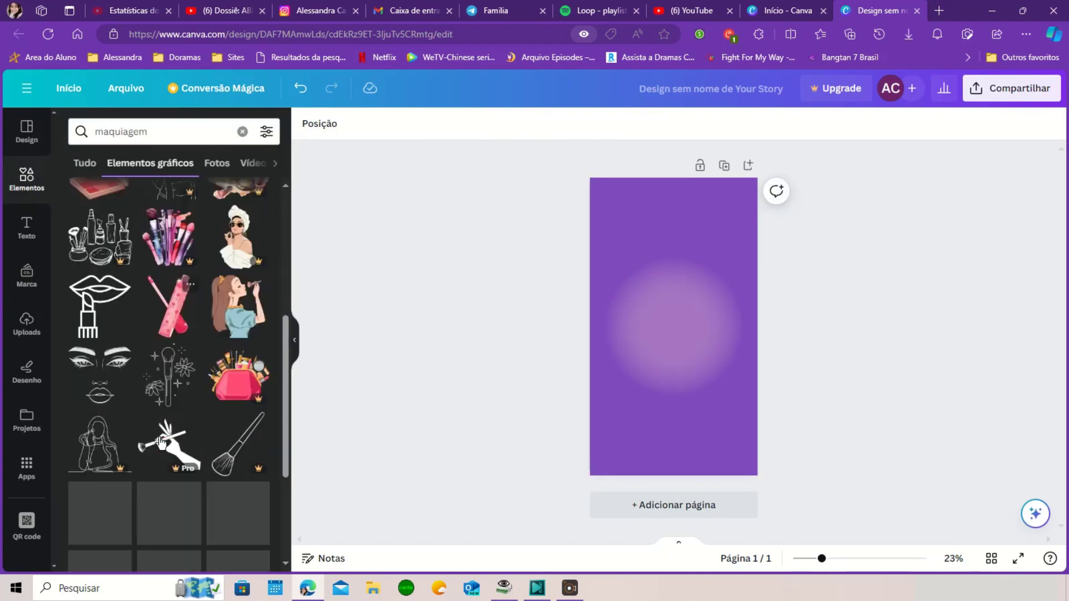
pyautogui.scroll(-5, 160, 440)
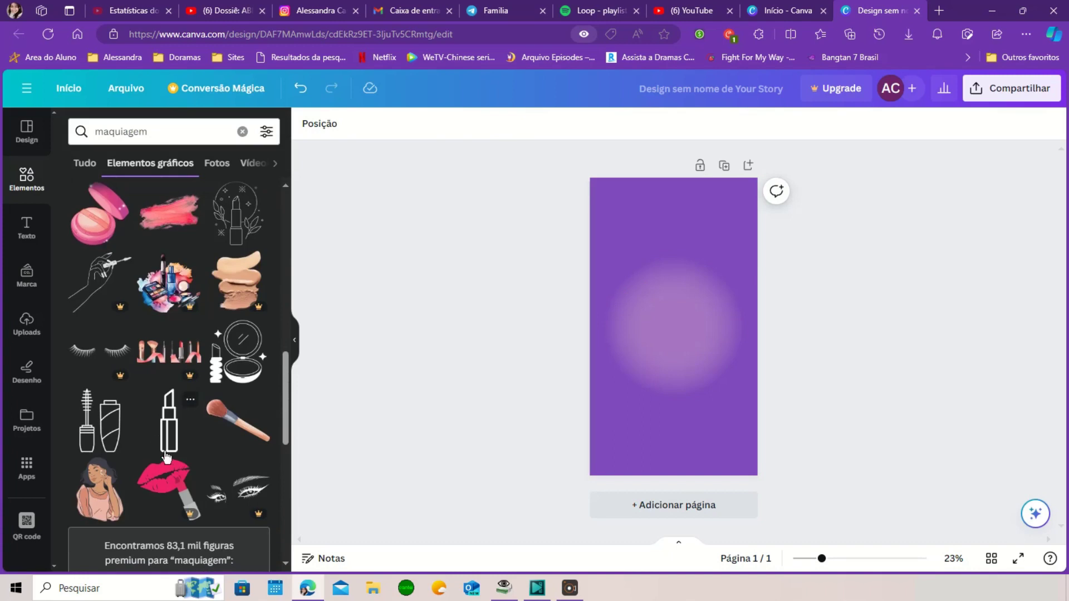
pyautogui.moveTo(175, 437); pyautogui.dragTo(690, 310)
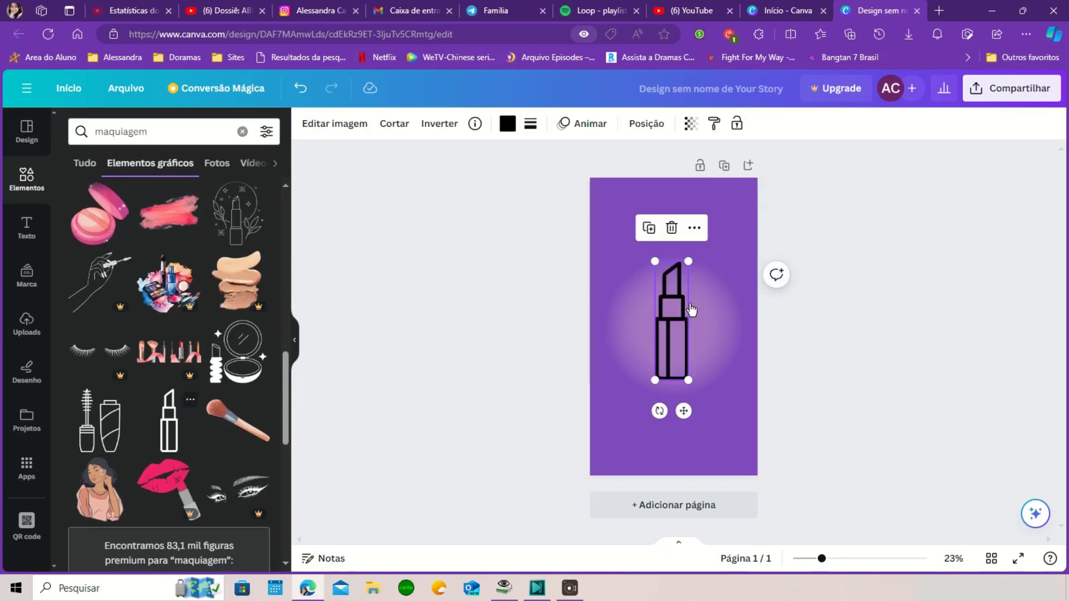
pyautogui.click(507, 124)
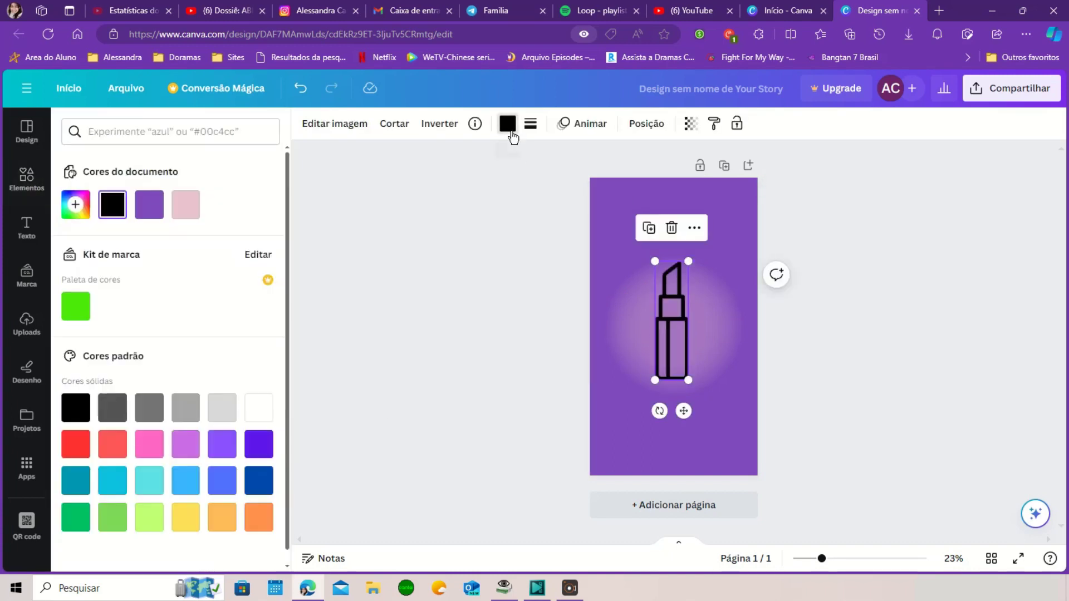
pyautogui.click(266, 423)
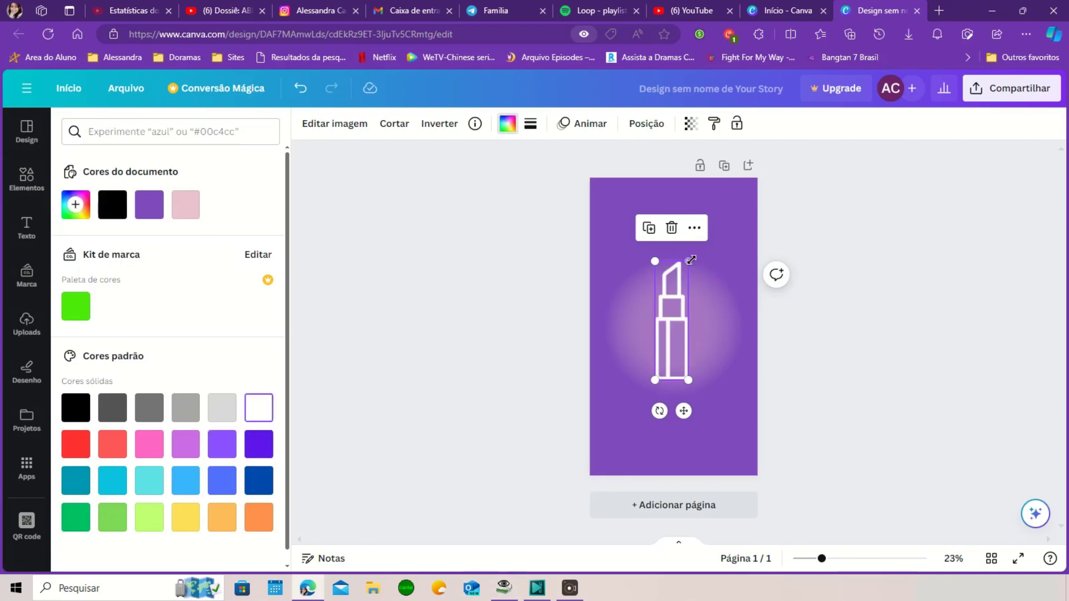
pyautogui.moveTo(691, 260); pyautogui.dragTo(684, 322)
pyautogui.click(674, 251)
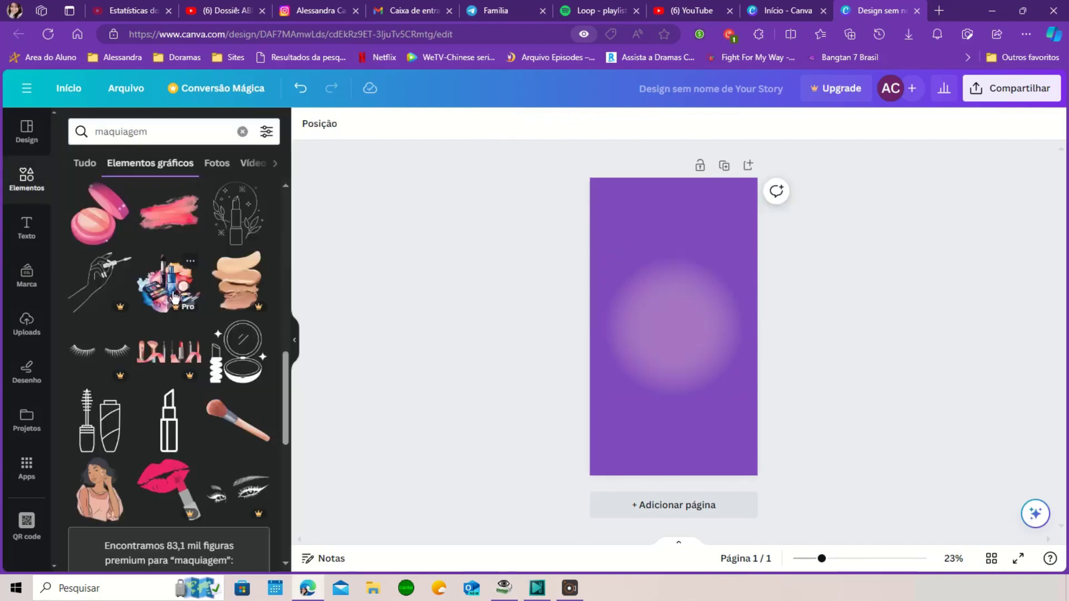
# Try the pink powder compact graphic over the blurred circle and delete it from the page
pyautogui.scroll(1, 174, 296)
pyautogui.moveTo(375, 273); pyautogui.dragTo(663, 290)
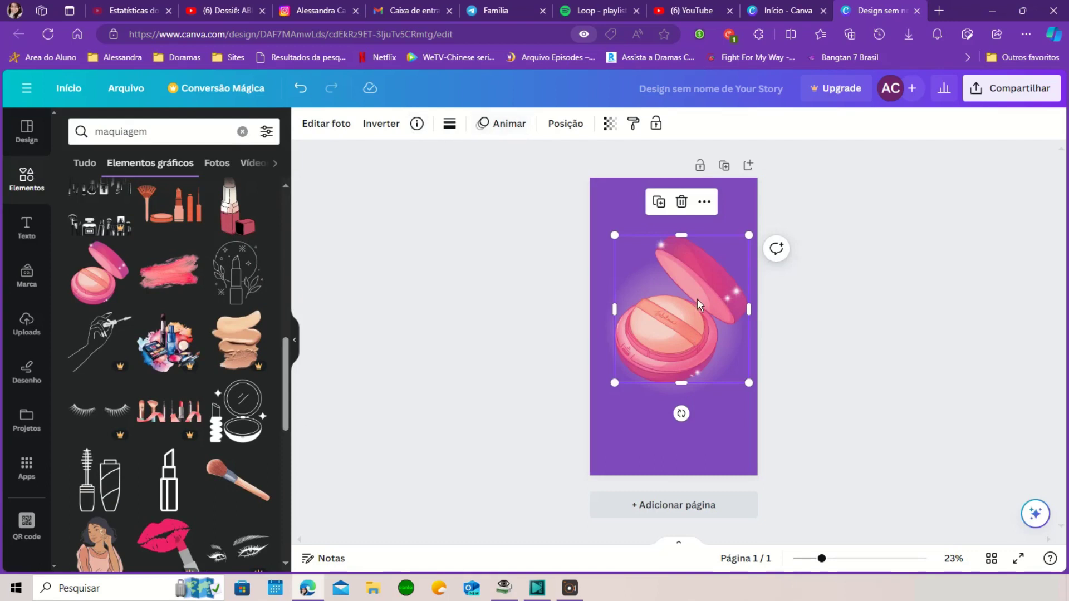
pyautogui.click(681, 202)
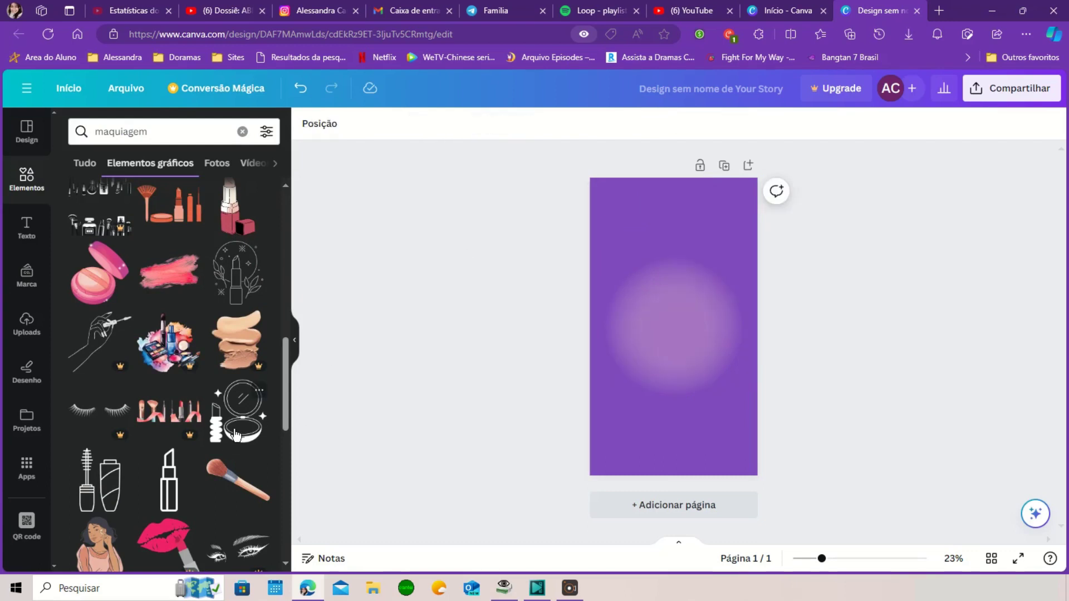
# Place the round mirror compact and lipstick graphic in the blurred circle and recolour it white, violet, and finally the document's purple #804abd
pyautogui.moveTo(235, 435); pyautogui.dragTo(666, 340)
pyautogui.click(507, 124)
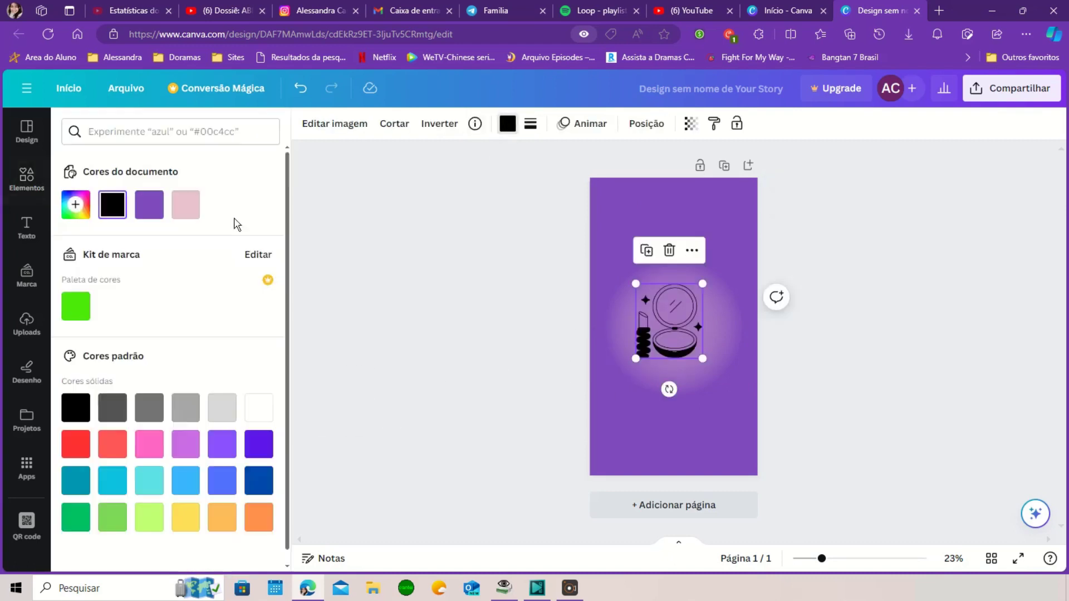
pyautogui.click(251, 415)
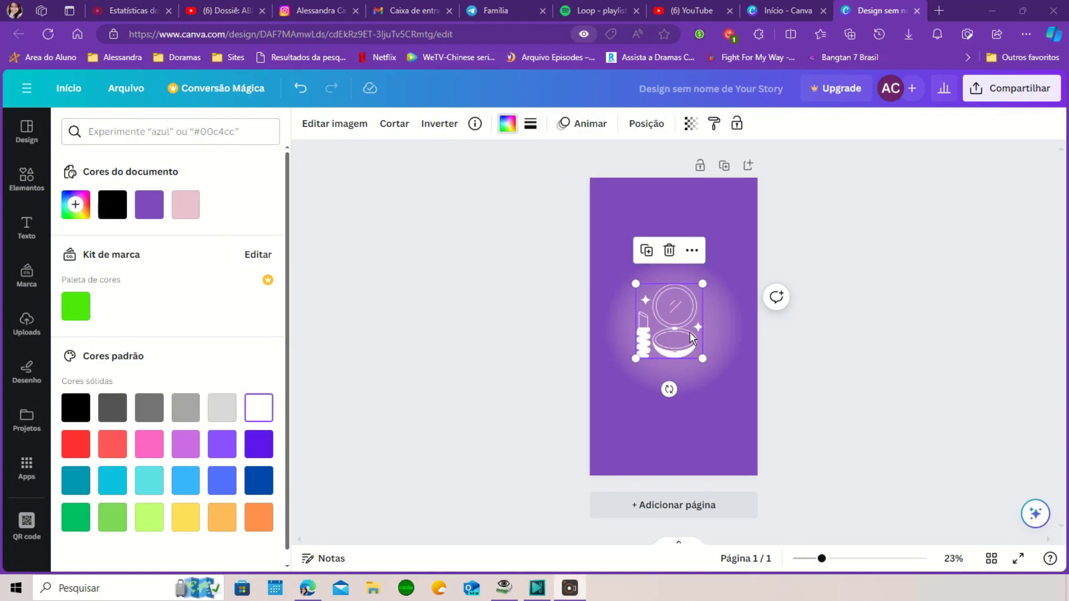
pyautogui.click(226, 452)
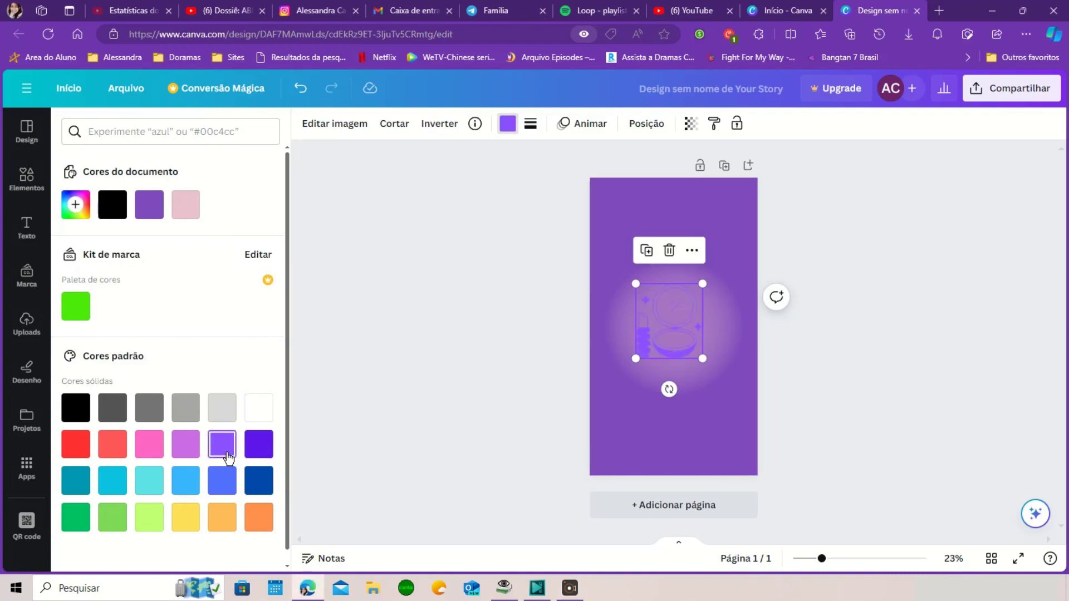
pyautogui.click(149, 206)
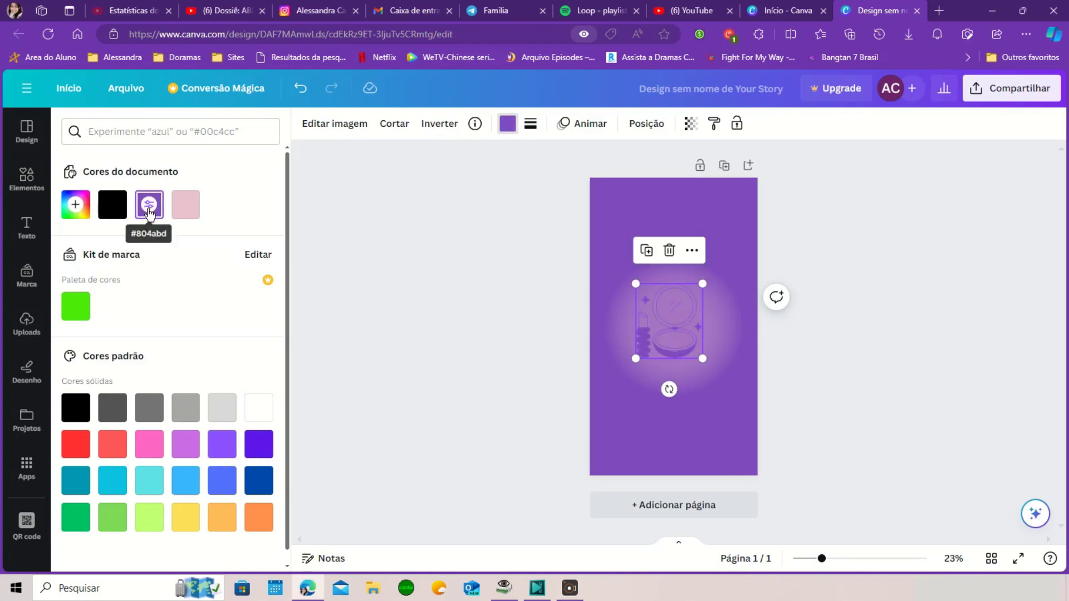
# Try the compact and lipstick graphic in light purple #C3A6E4, the document's pale pink, bright pink and white, and delete it
pyautogui.click(150, 216)
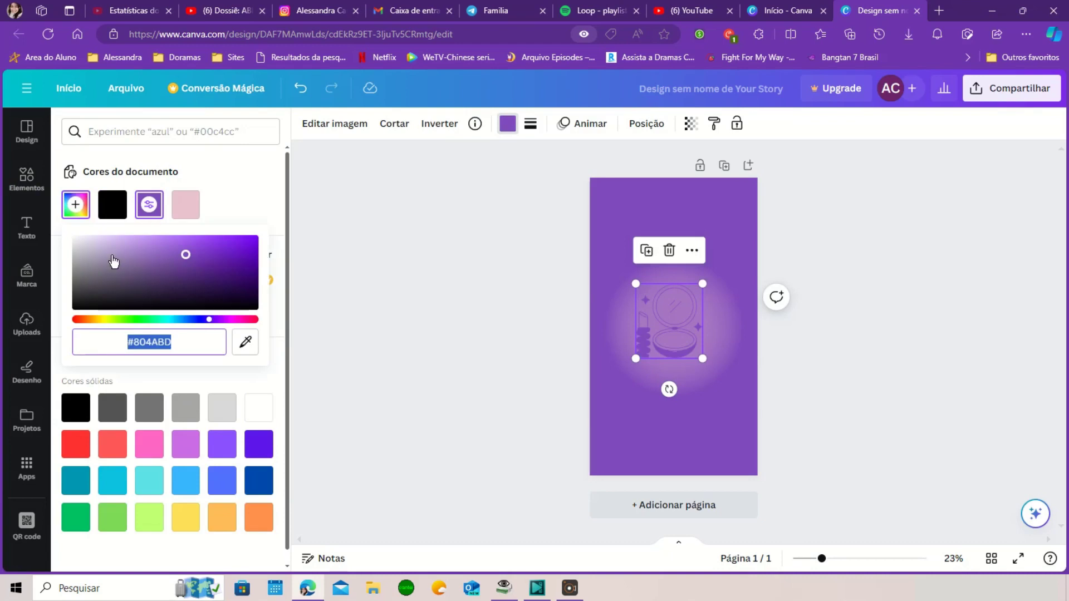
pyautogui.moveTo(111, 258)
pyautogui.mouseDown()
pyautogui.moveTo(85, 243)
pyautogui.moveTo(123, 250)
pyautogui.mouseUp()
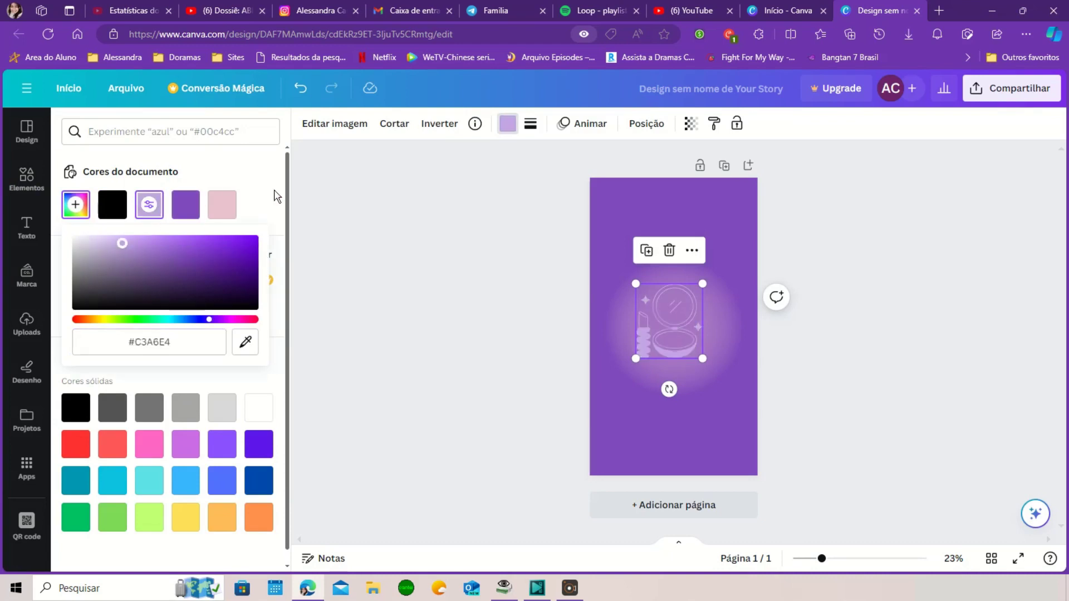
pyautogui.click(222, 206)
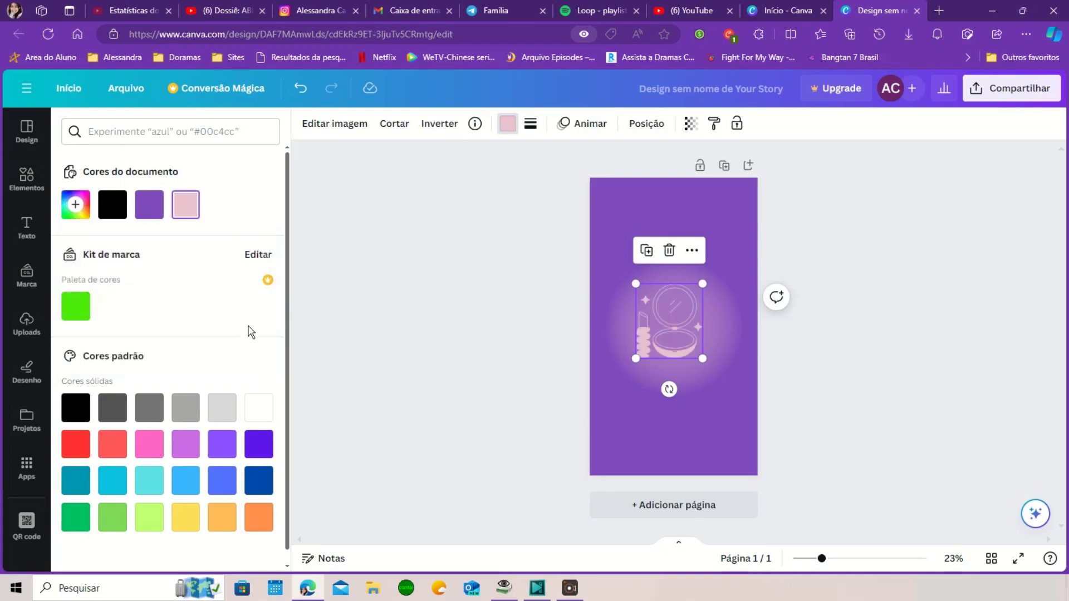
pyautogui.click(156, 449)
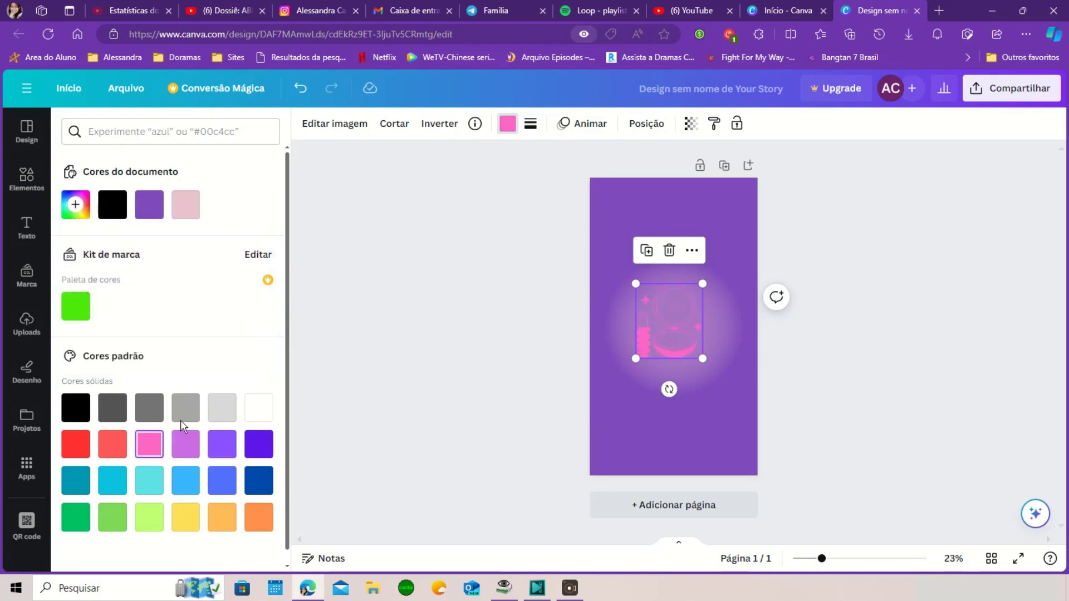
pyautogui.click(267, 414)
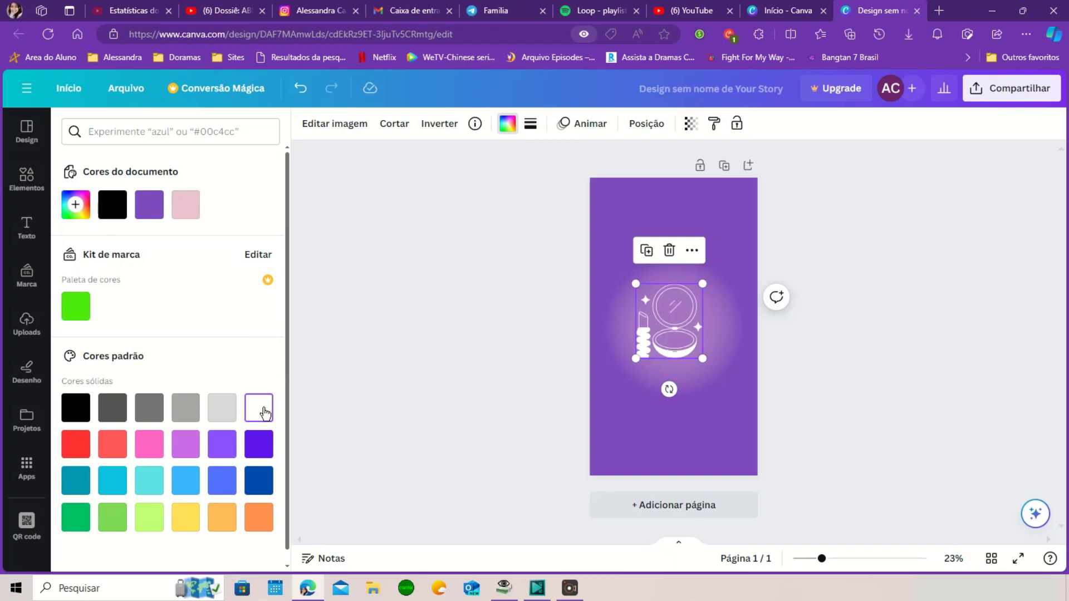
pyautogui.click(755, 433)
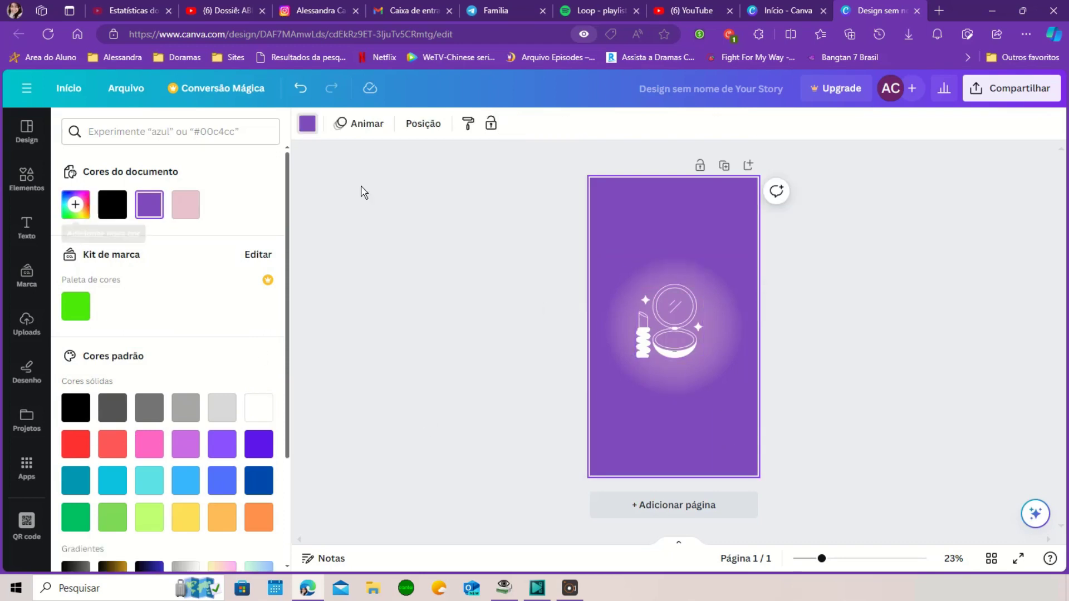
pyautogui.click(707, 316)
pyautogui.click(671, 249)
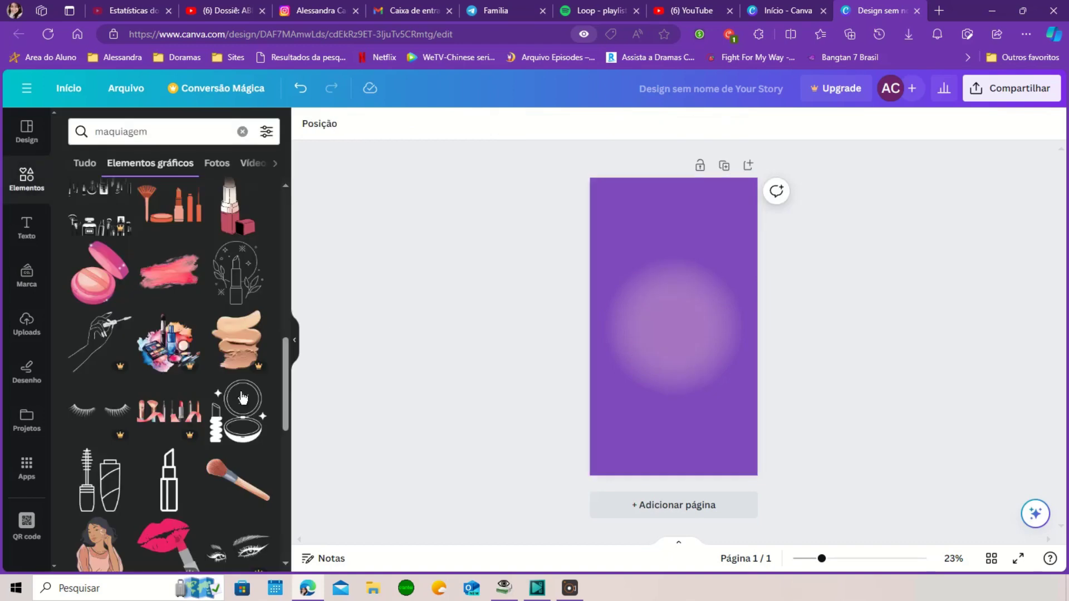
# Try the makeup brush graphic over the blurred circle and delete it from the page
pyautogui.scroll(-3, 230, 410)
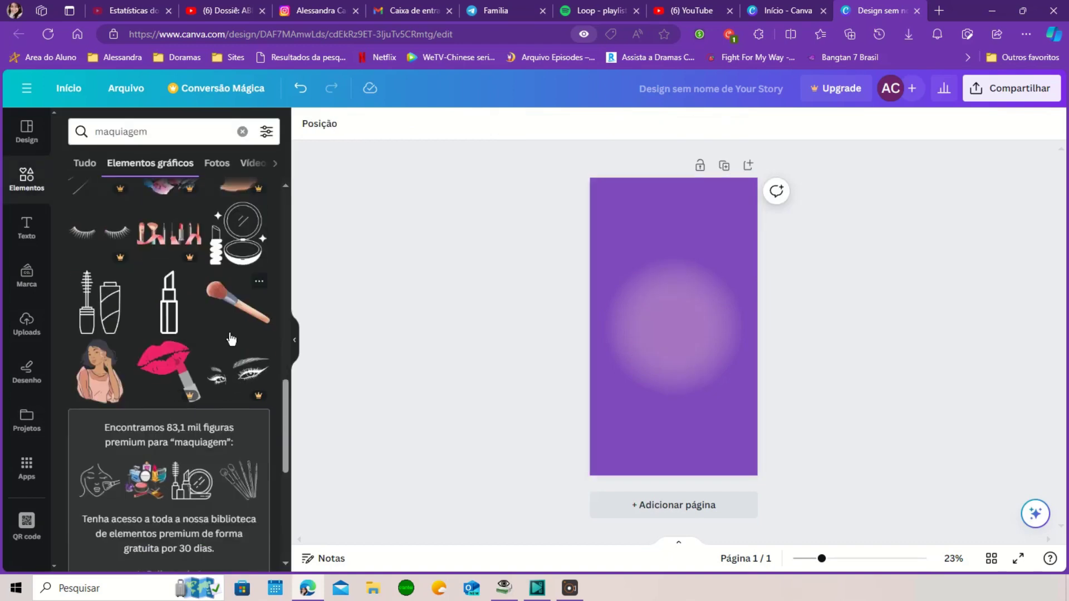
pyautogui.moveTo(237, 314)
pyautogui.mouseDown()
pyautogui.moveTo(662, 325)
pyautogui.moveTo(627, 312)
pyautogui.mouseUp()
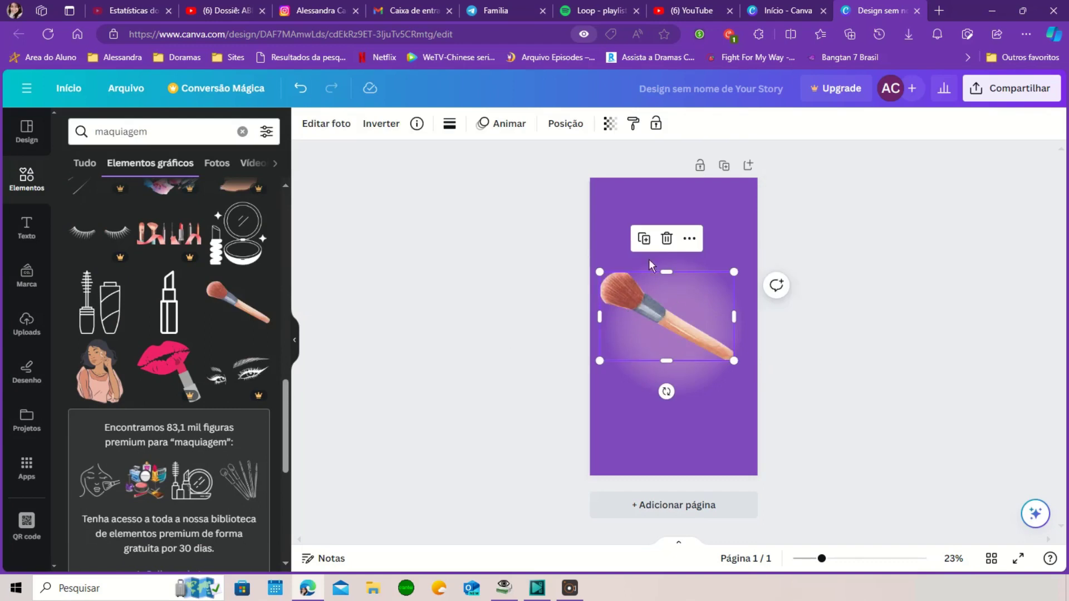
pyautogui.click(667, 238)
# Place the illustration of the dark-haired woman on the blurred circle, enlarge it and centre it over the glow
pyautogui.moveTo(99, 379)
pyautogui.mouseDown()
pyautogui.moveTo(692, 385)
pyautogui.moveTo(684, 305)
pyautogui.moveTo(678, 321)
pyautogui.mouseUp()
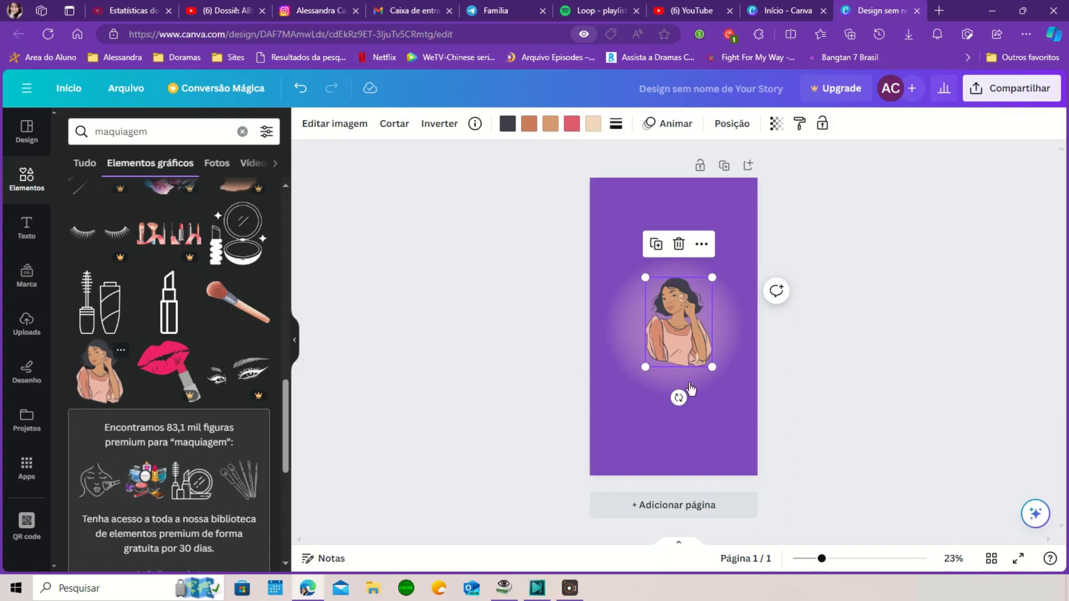
pyautogui.moveTo(712, 277); pyautogui.dragTo(727, 258)
pyautogui.moveTo(641, 370); pyautogui.dragTo(621, 395)
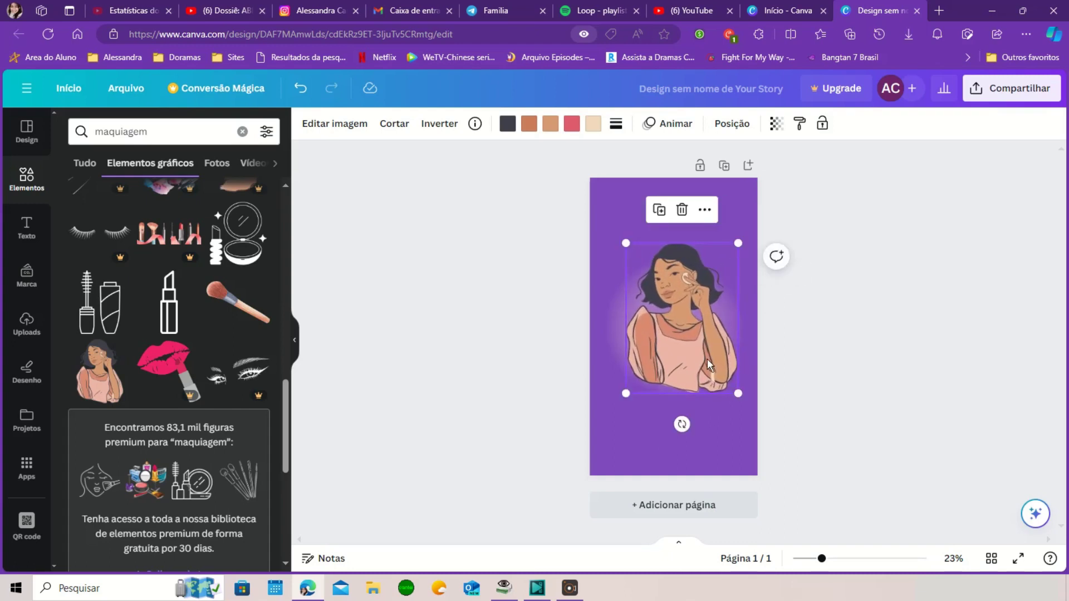
pyautogui.moveTo(708, 365); pyautogui.dragTo(705, 362)
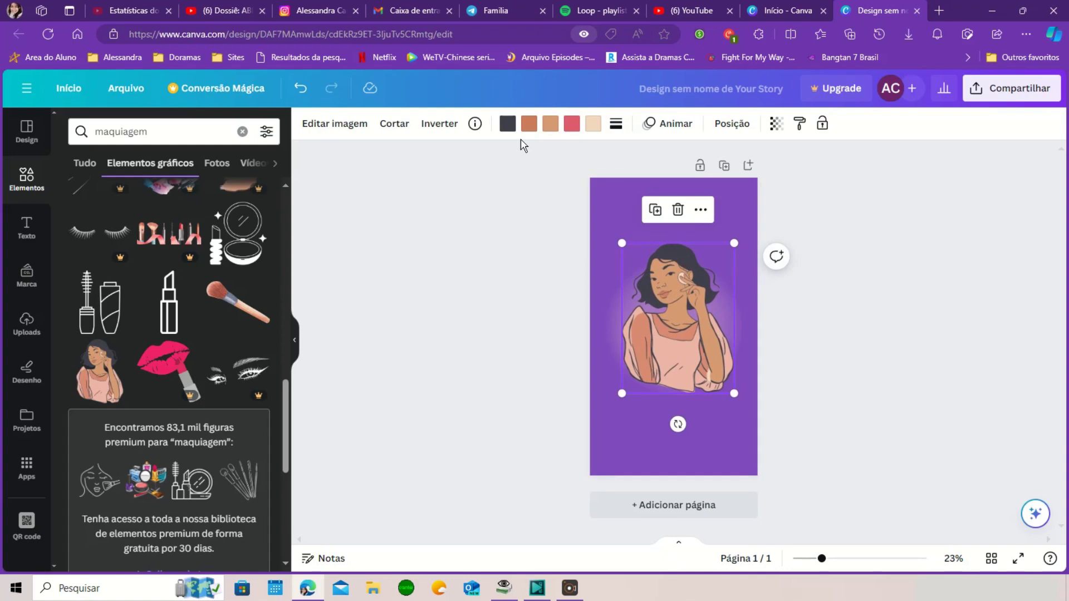
# Recolour the woman illustration's dark grey hair and outlines black and its tan skin tone the document's pale beige
pyautogui.click(508, 129)
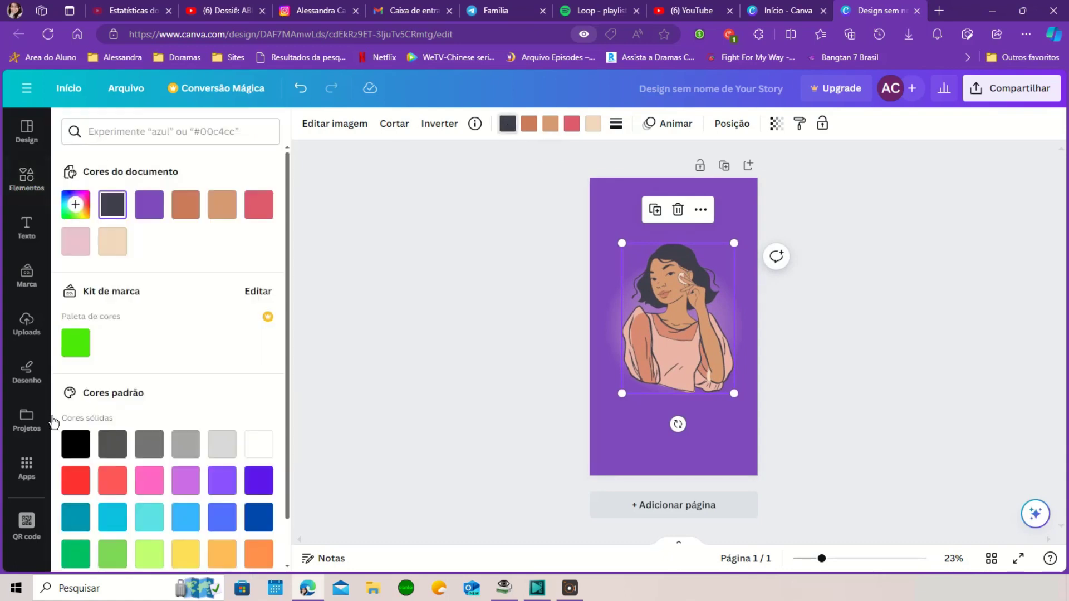
pyautogui.click(77, 445)
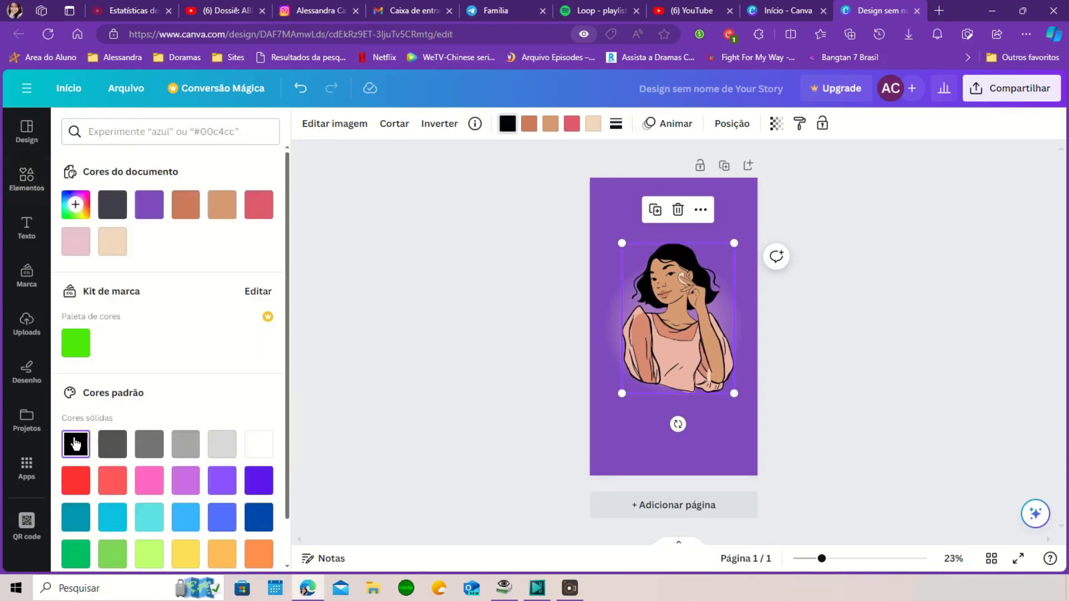
pyautogui.click(529, 129)
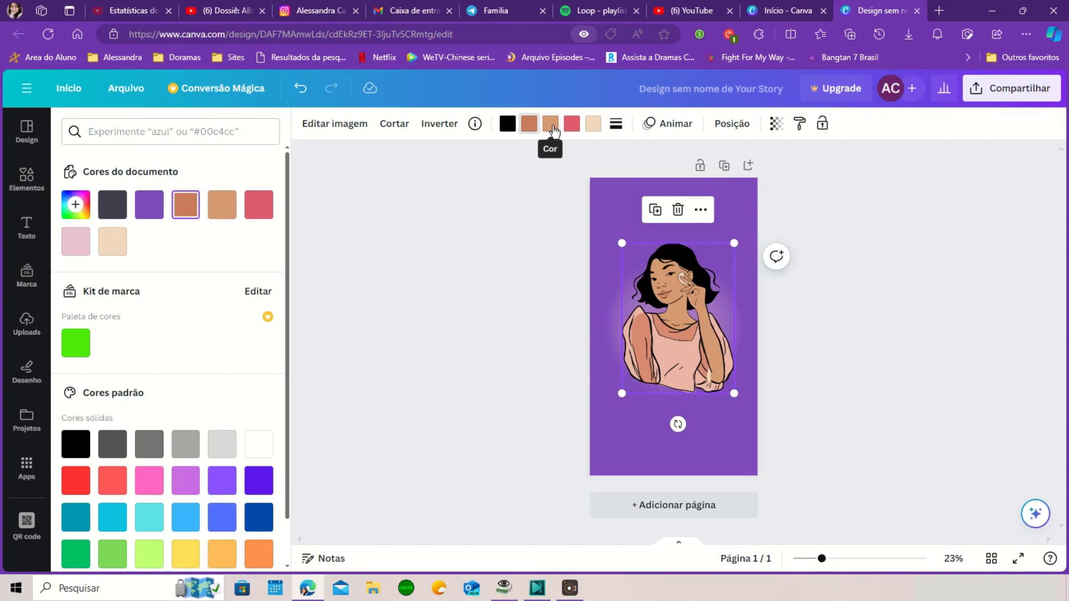
pyautogui.click(552, 126)
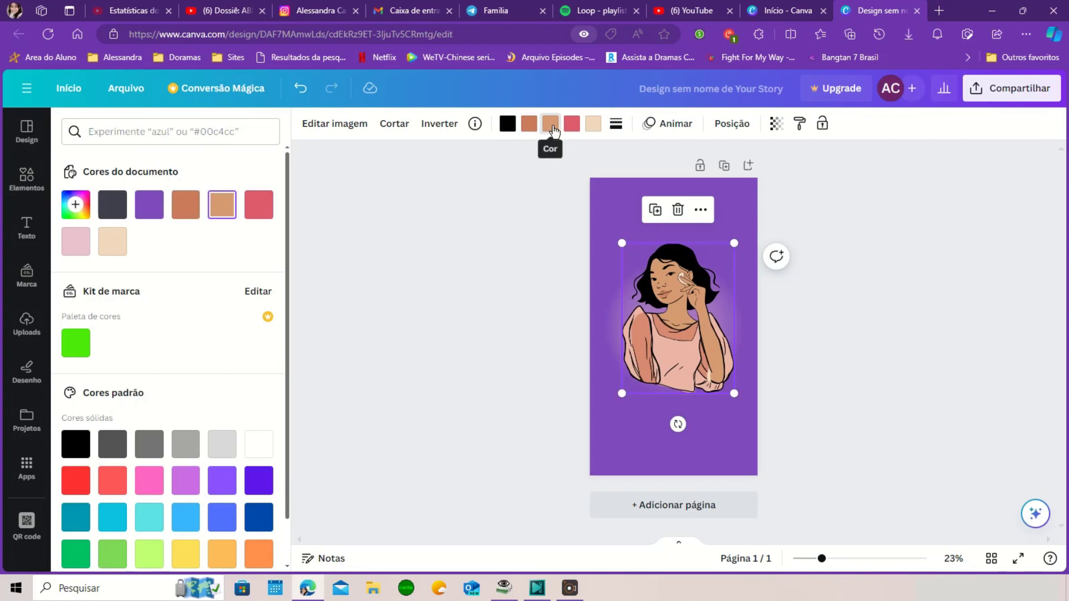
pyautogui.click(111, 248)
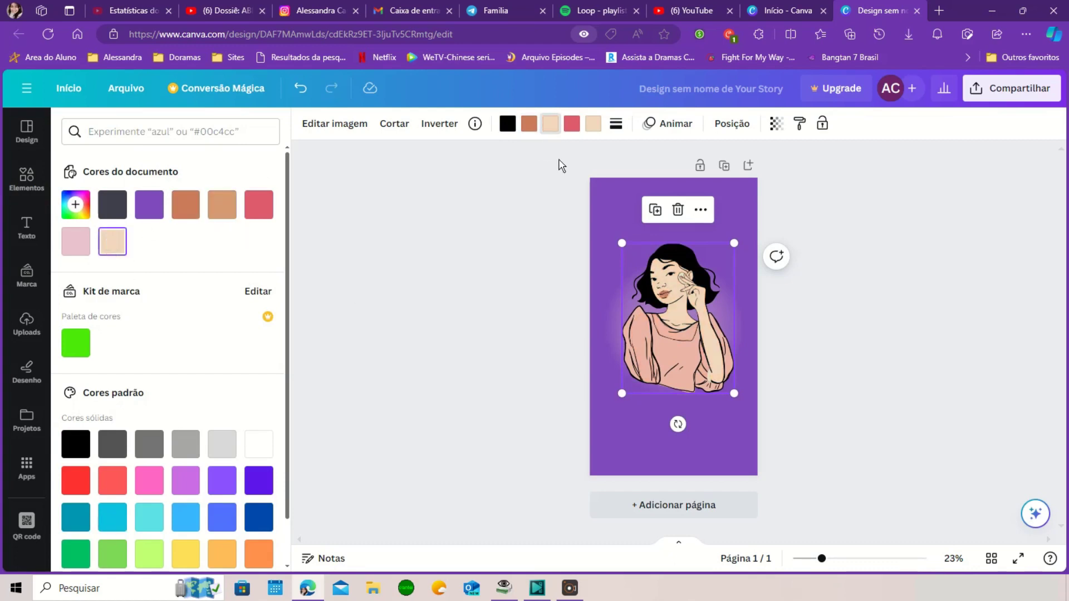
# Change both the rose-red and the beige clothing colours of the woman illustration to red
pyautogui.click(575, 130)
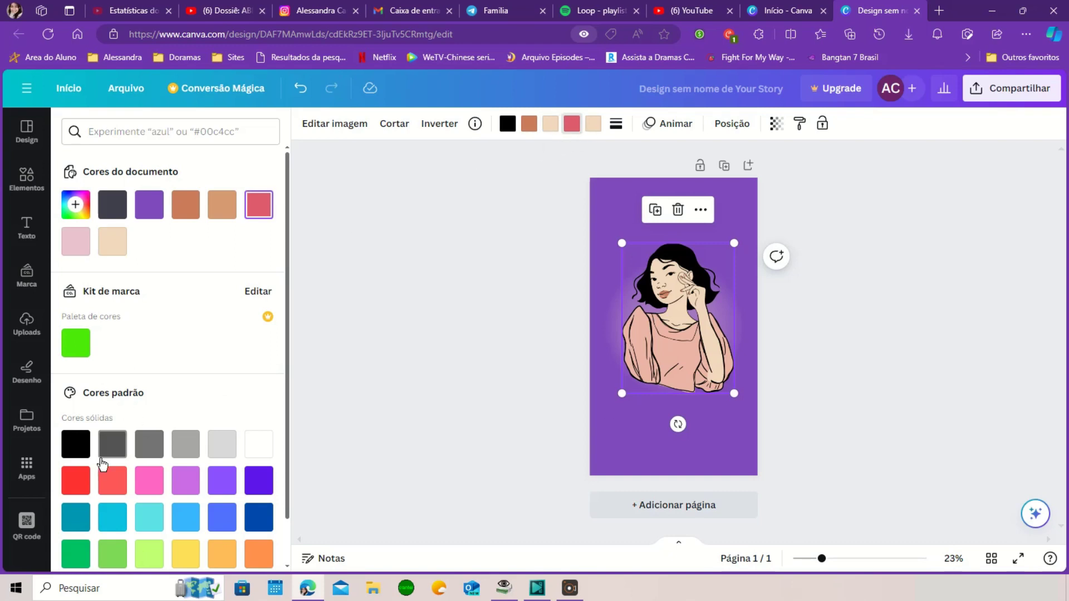
pyautogui.click(77, 481)
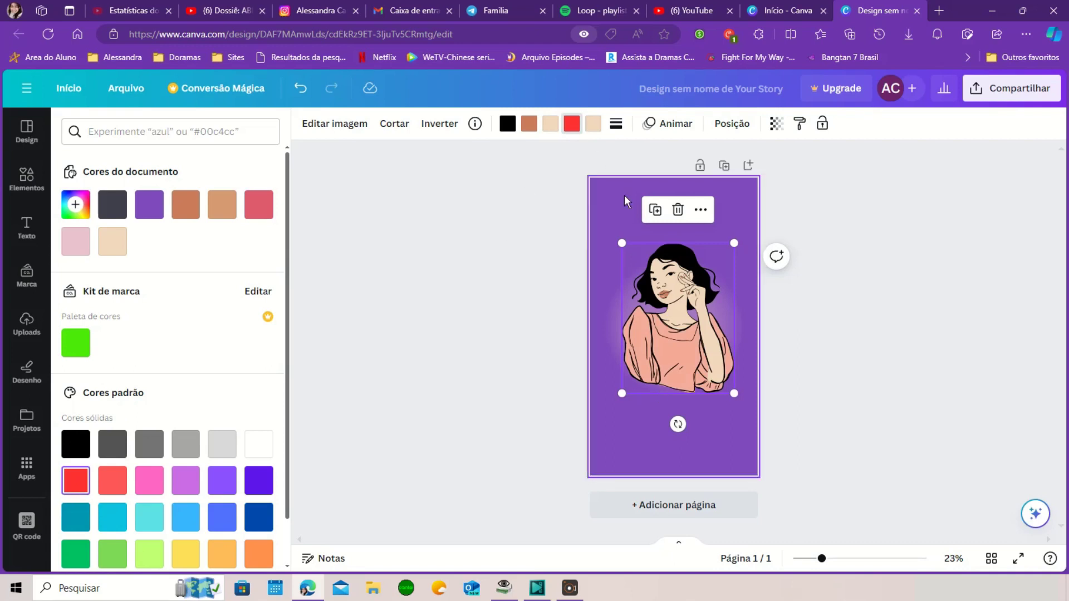
pyautogui.click(593, 124)
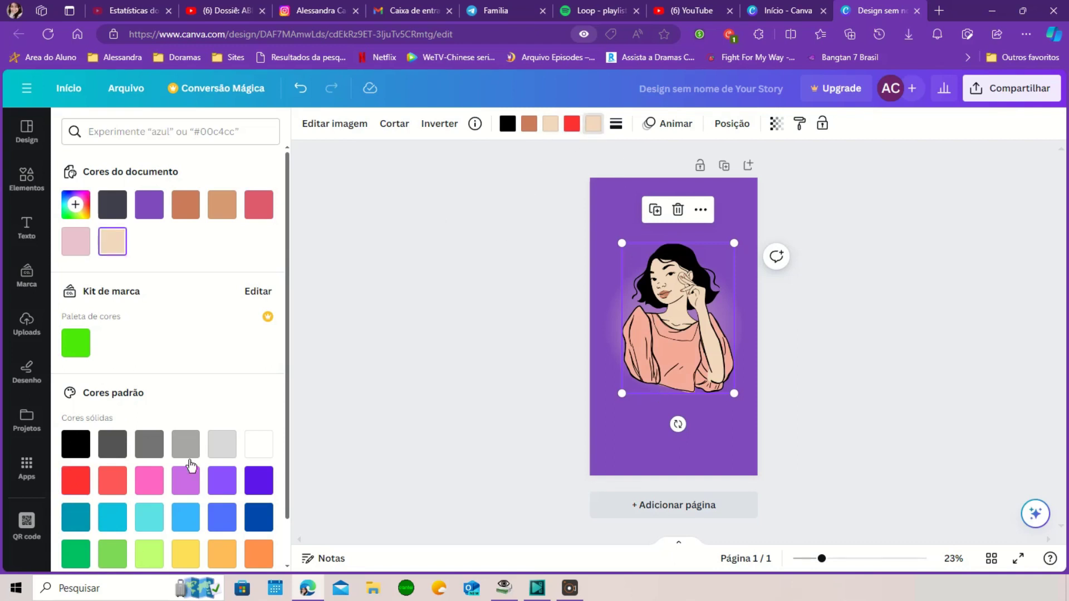
pyautogui.click(77, 483)
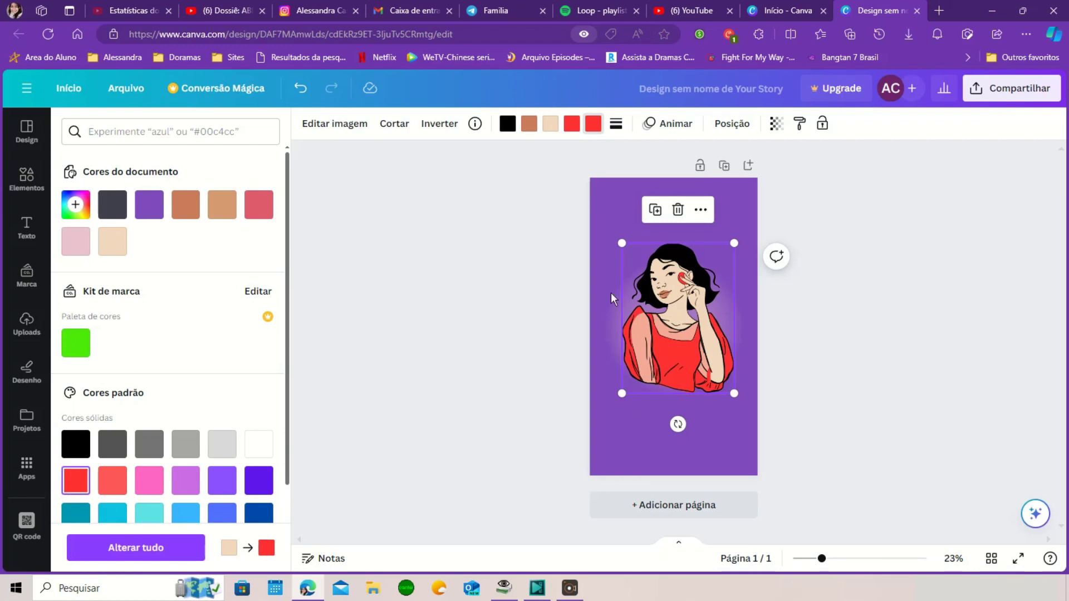
# Change the illustration's sleeve tint to pink and its blouse colour to violet, and then to the custom pale lilac-grey #CCC8D4
pyautogui.click(572, 123)
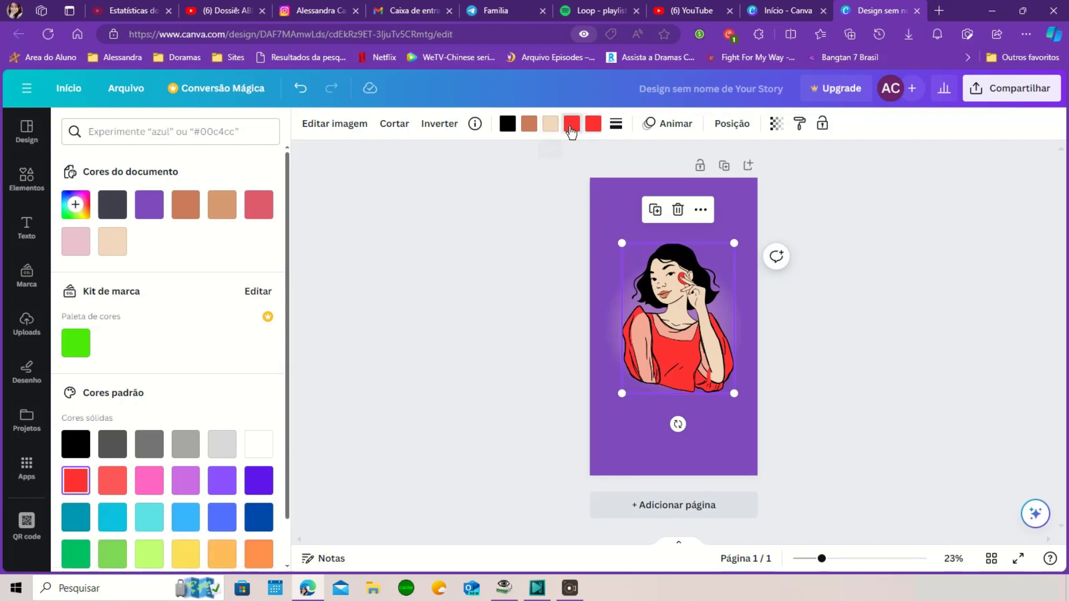
pyautogui.click(155, 483)
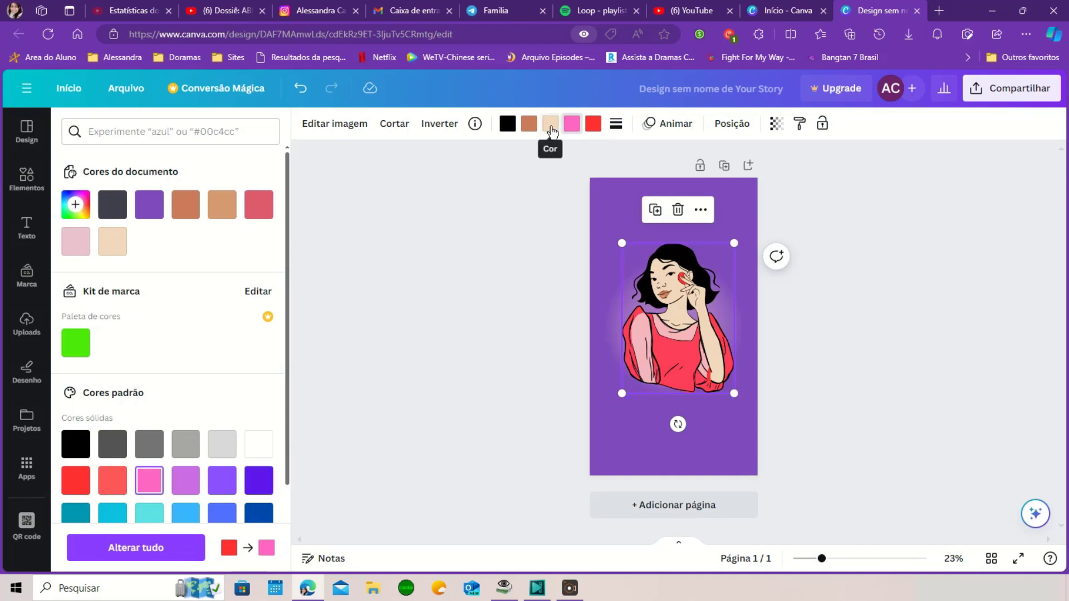
pyautogui.click(589, 126)
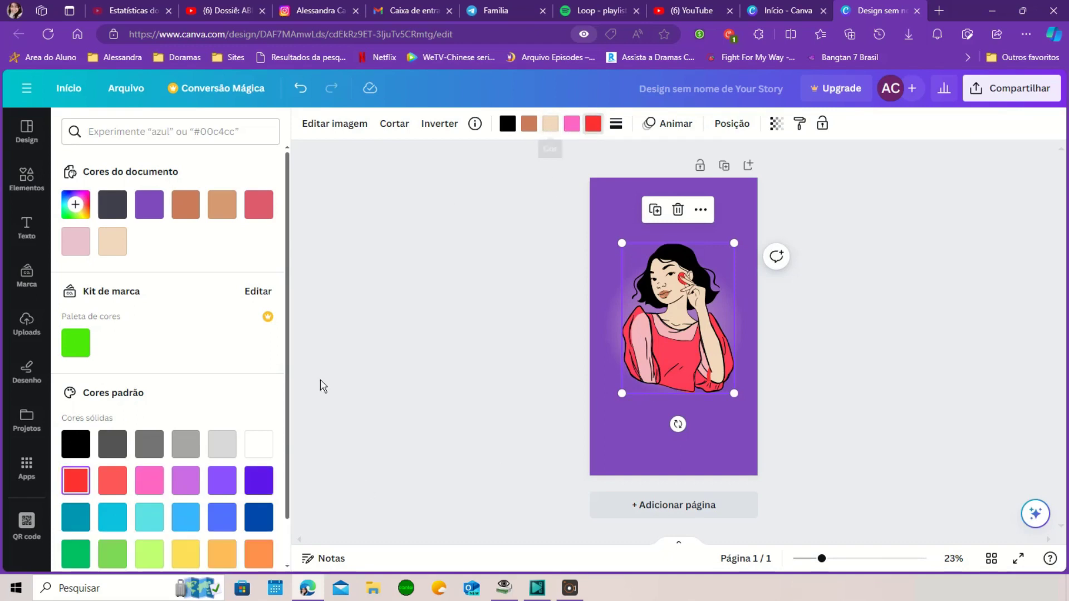
pyautogui.click(222, 480)
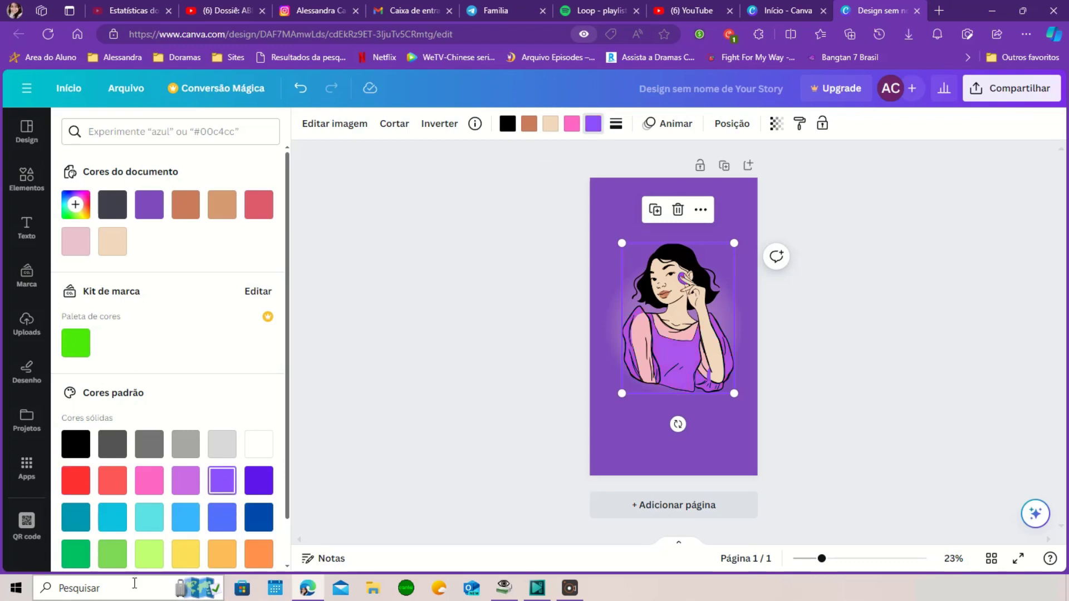
pyautogui.click(75, 206)
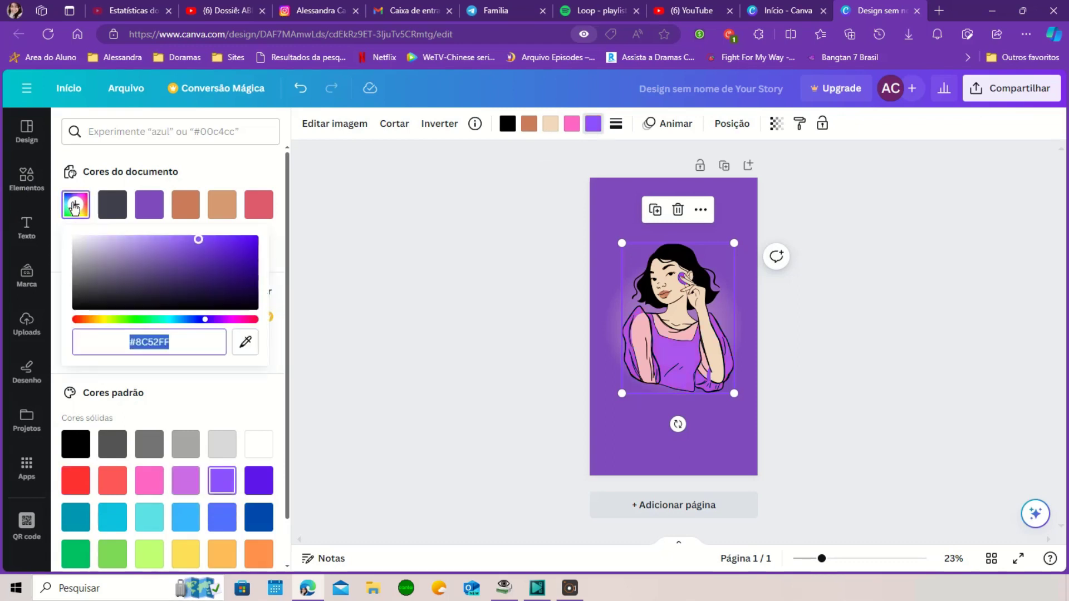
pyautogui.click(110, 248)
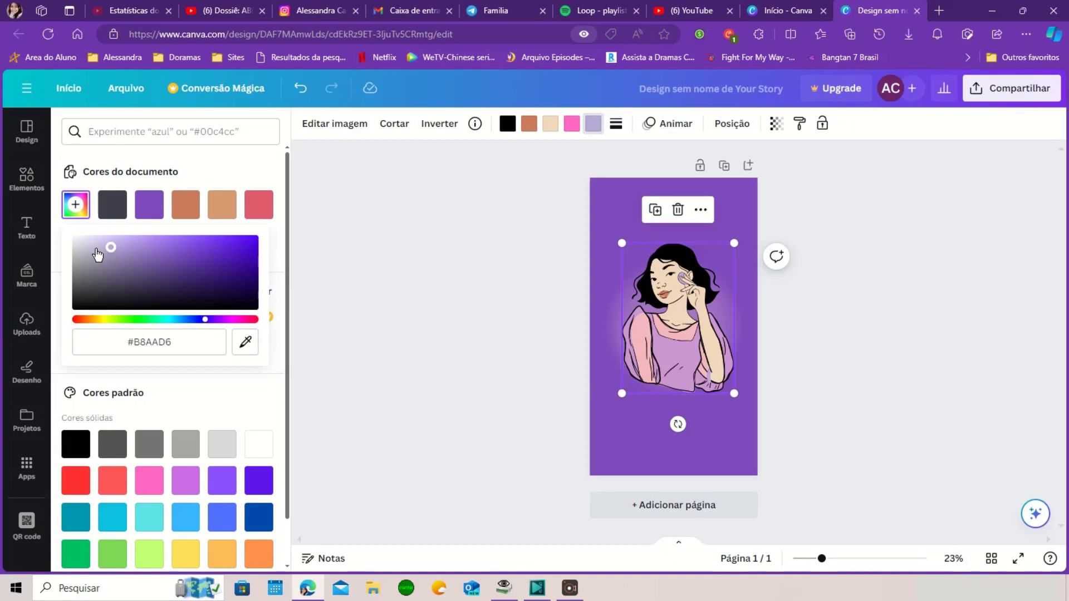
pyautogui.moveTo(96, 250); pyautogui.dragTo(84, 255)
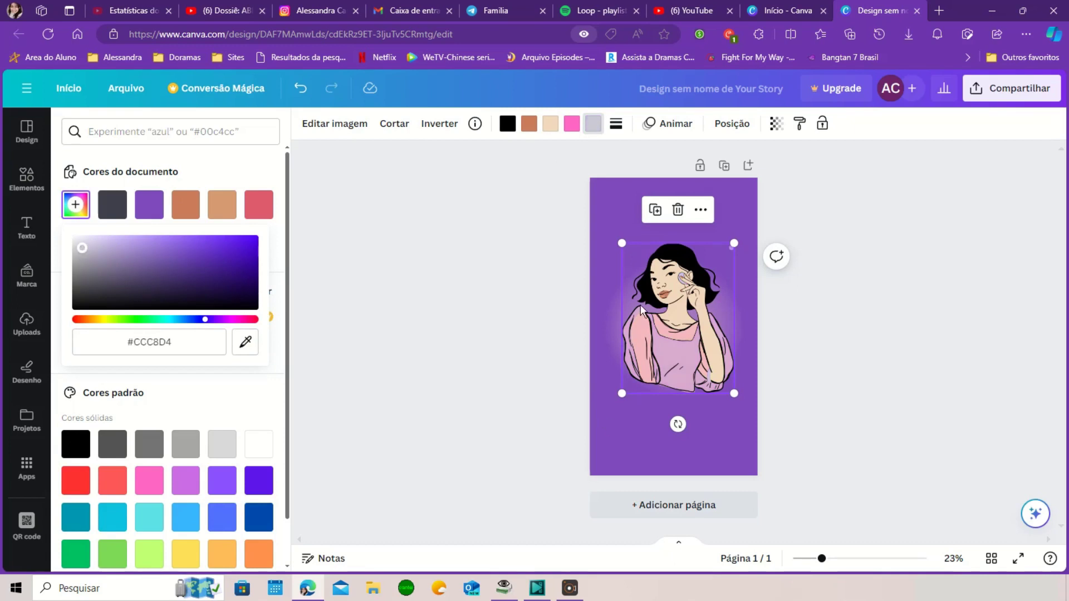
# Recolour the woman's lips red and delete the illustration from the page
pyautogui.click(528, 125)
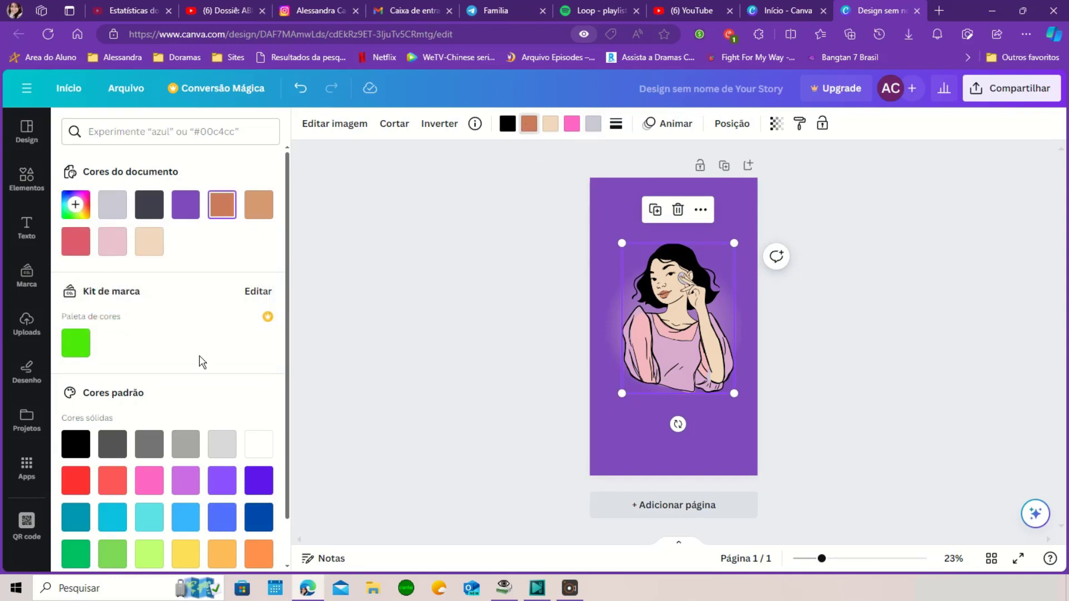
pyautogui.click(83, 486)
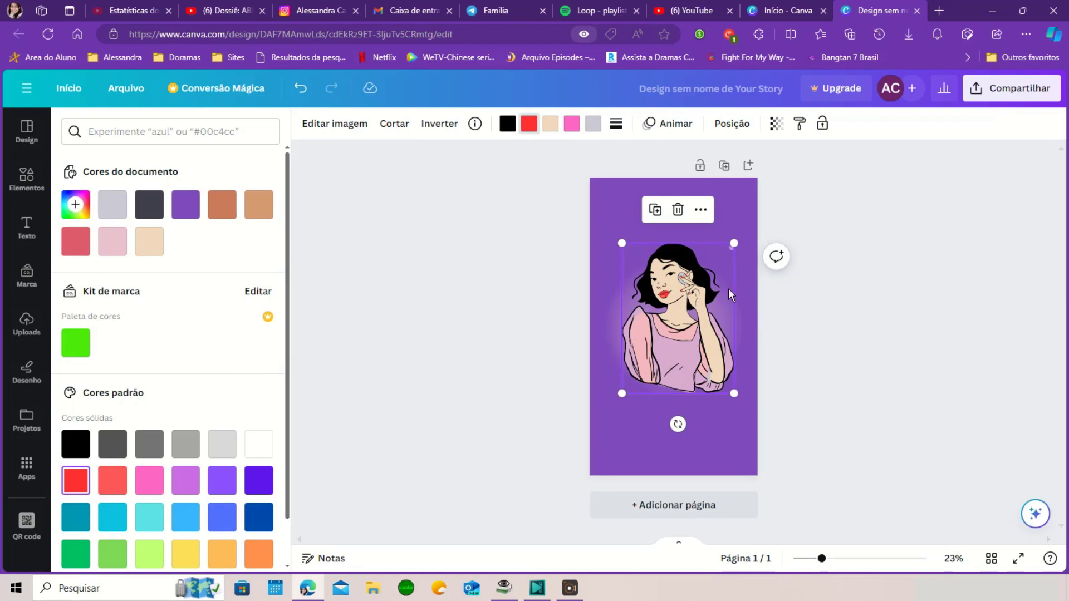
pyautogui.click(678, 210)
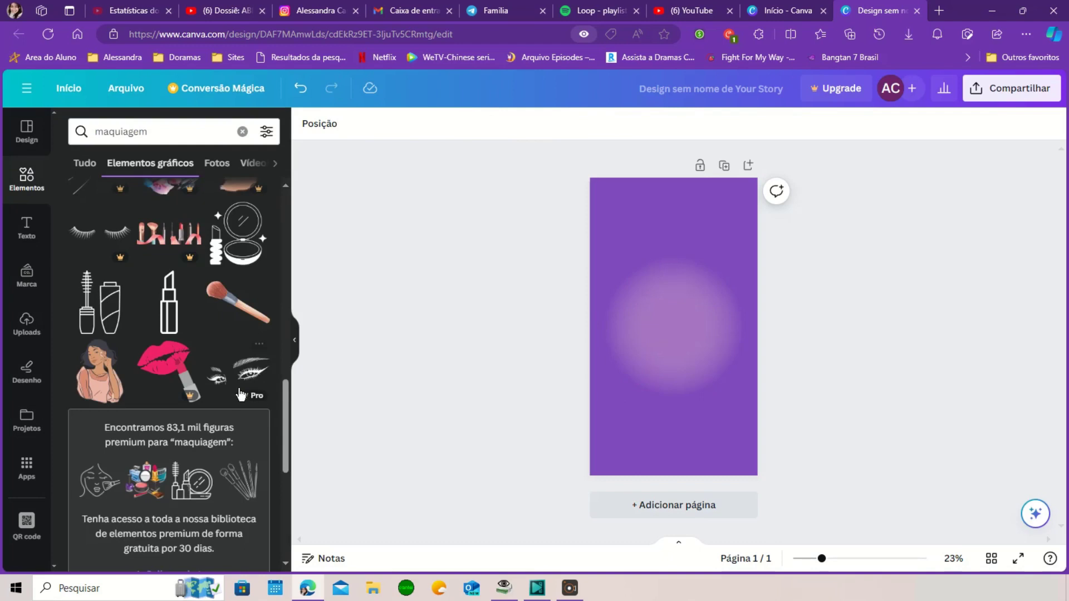
# Try the pink eyeshadow palette with brush graphic in the blurred circle and delete it
pyautogui.scroll(-5, 240, 395)
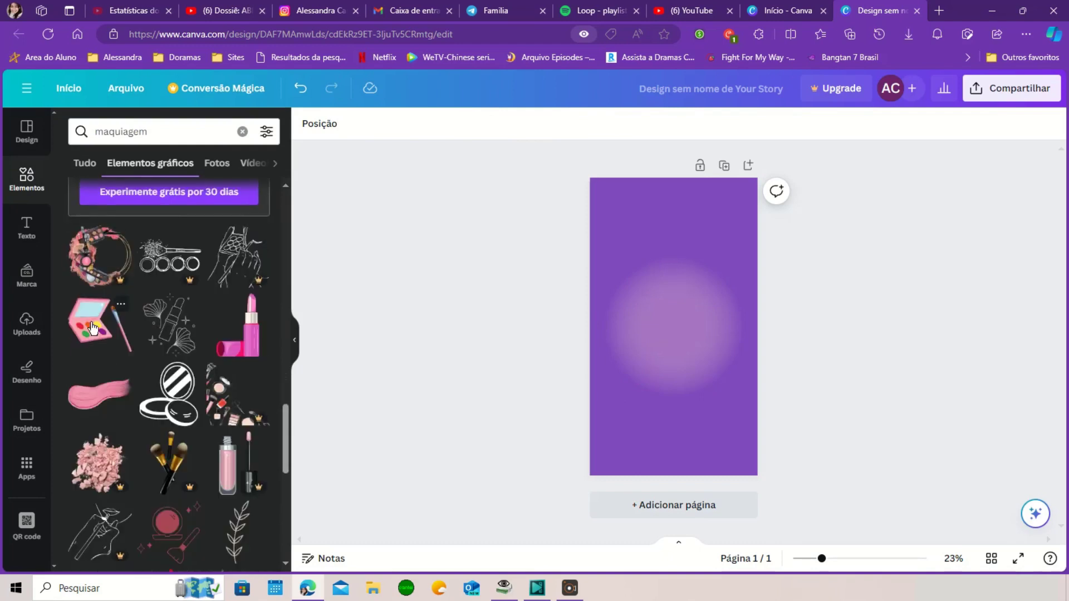
pyautogui.moveTo(95, 322); pyautogui.dragTo(663, 326)
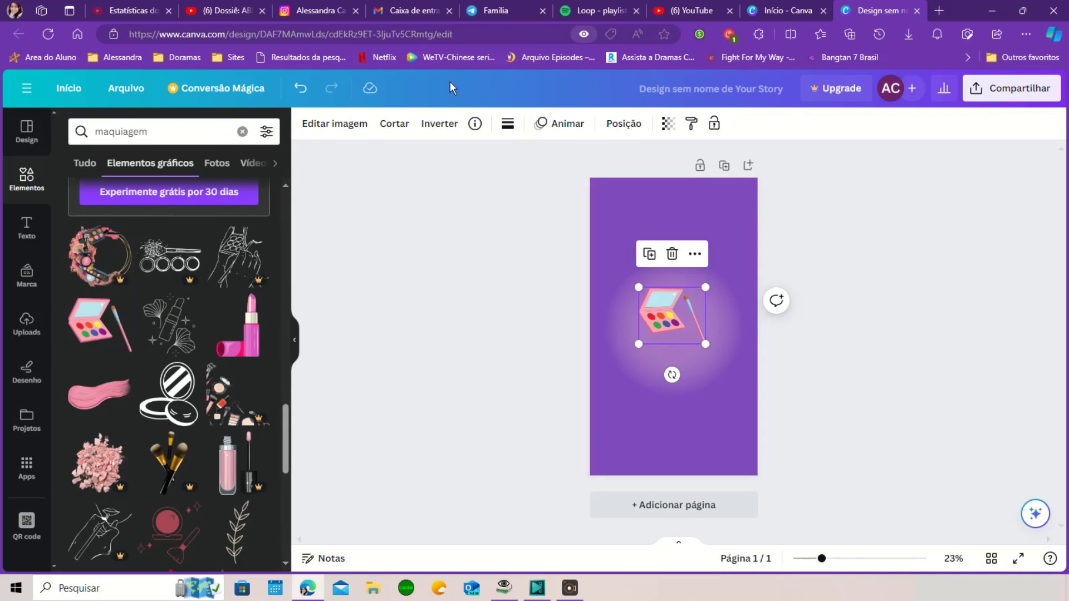
pyautogui.click(672, 254)
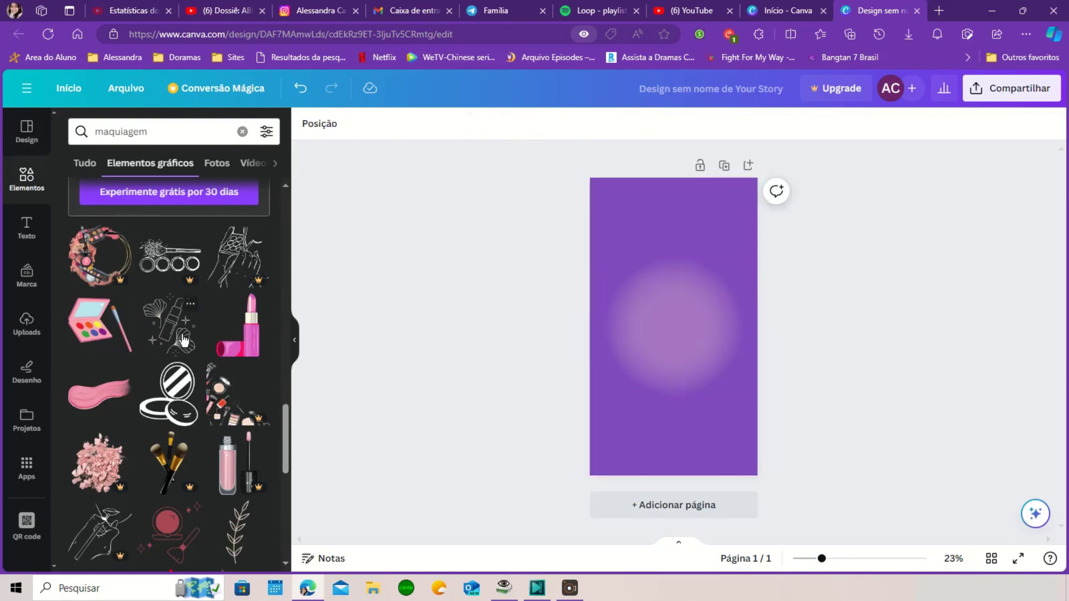
# Place the pink lipstick graphic in the blurred circle and change its black parts to white
pyautogui.moveTo(238, 352); pyautogui.dragTo(661, 320)
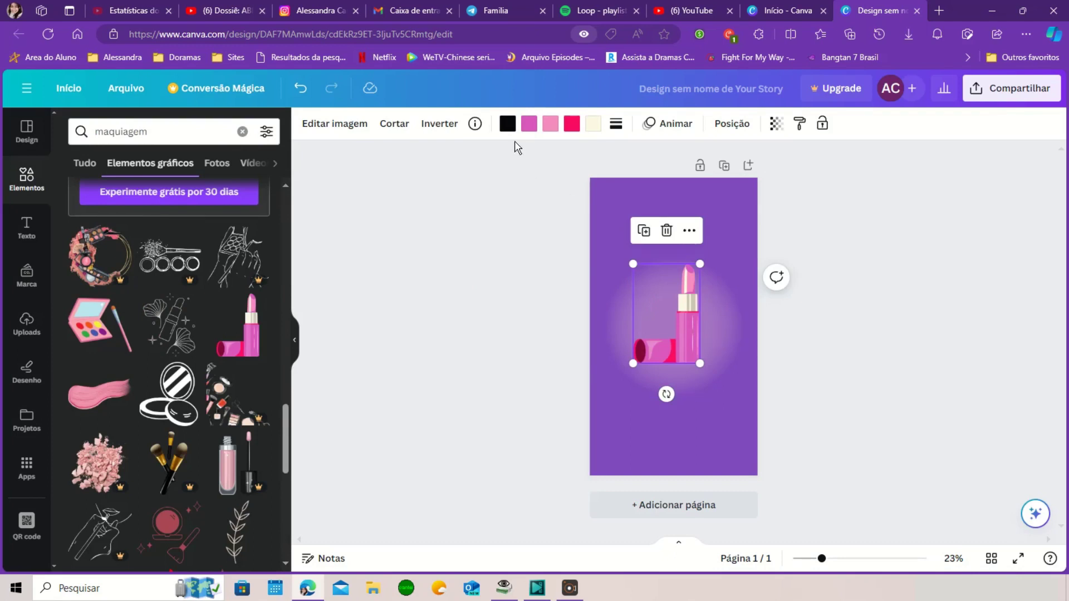
pyautogui.click(507, 124)
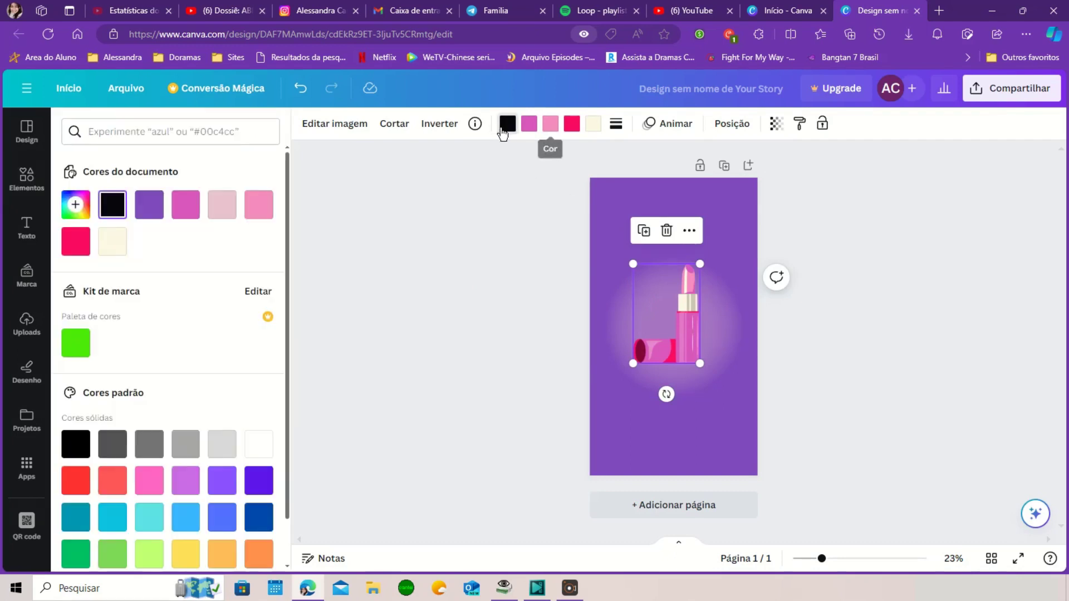
pyautogui.click(259, 446)
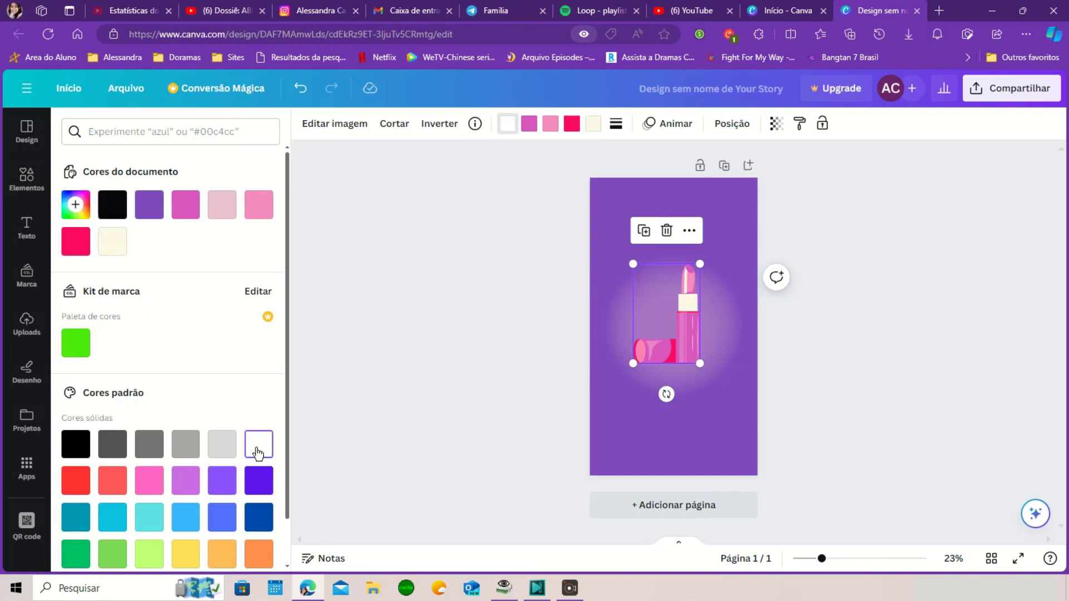
# Change the lipstick's magenta body to the document purple #804ABD and its pink tip to the document's pale pink
pyautogui.click(527, 129)
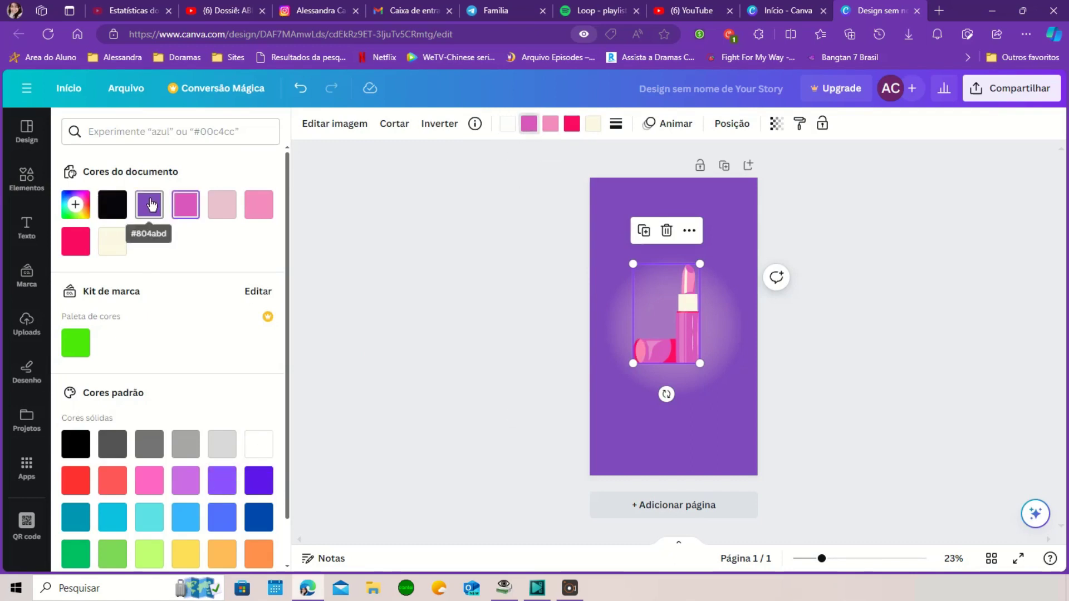
pyautogui.click(150, 205)
pyautogui.click(553, 127)
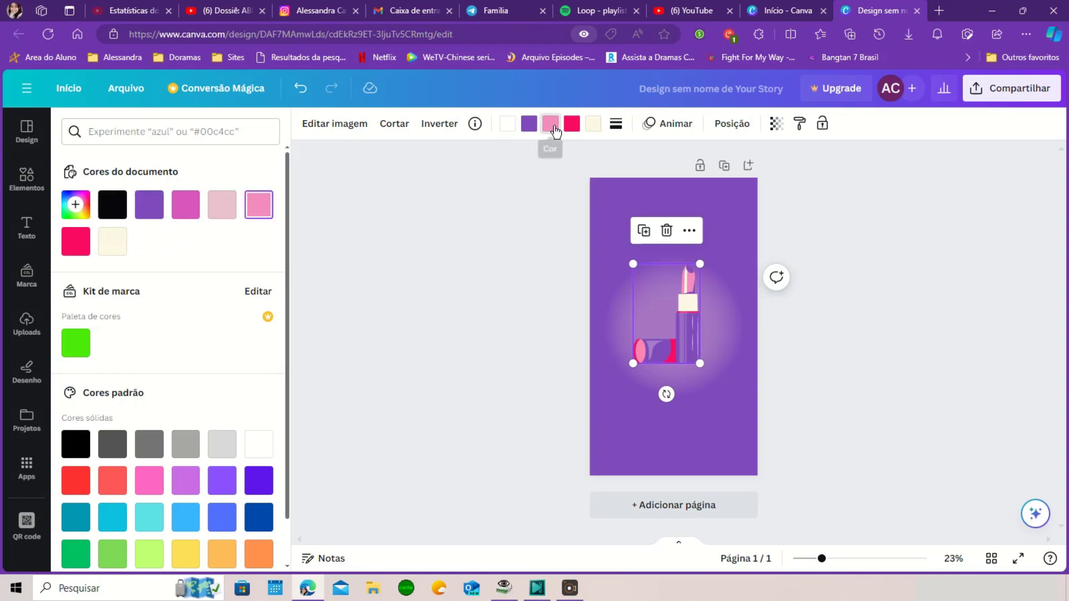
pyautogui.click(220, 209)
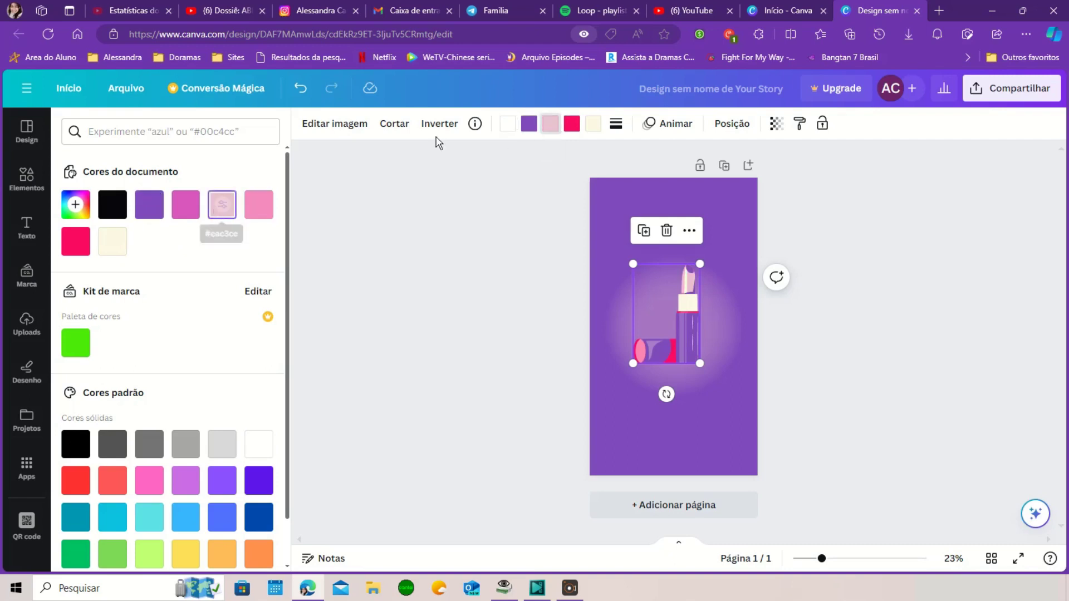
# Change the lipstick's cream collar to violet, to the document purple, and finally to the custom pale lilac-grey #DFDBE4
pyautogui.click(590, 128)
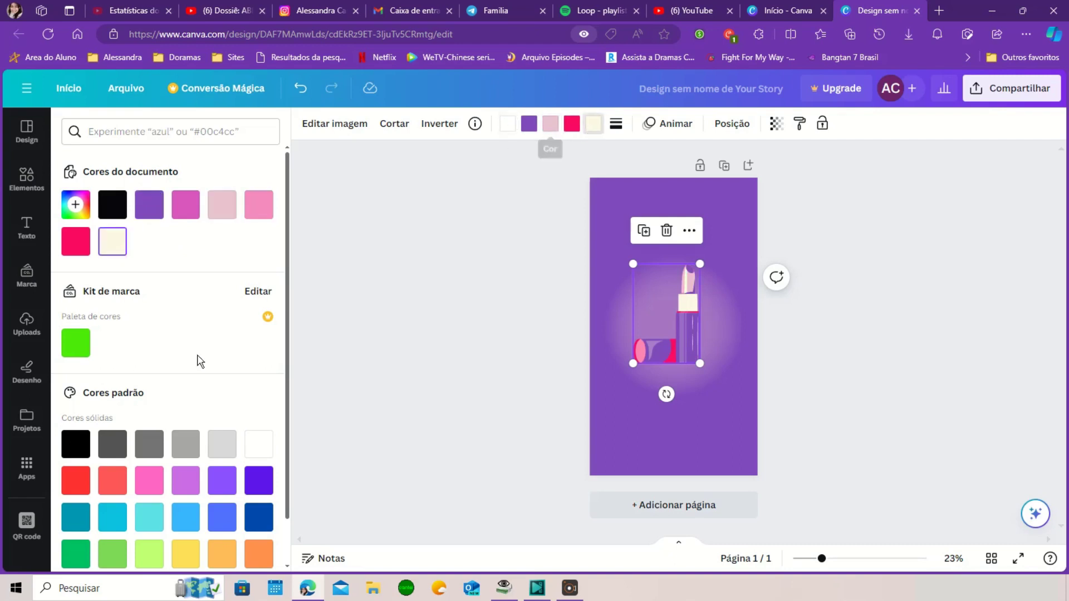
pyautogui.click(221, 480)
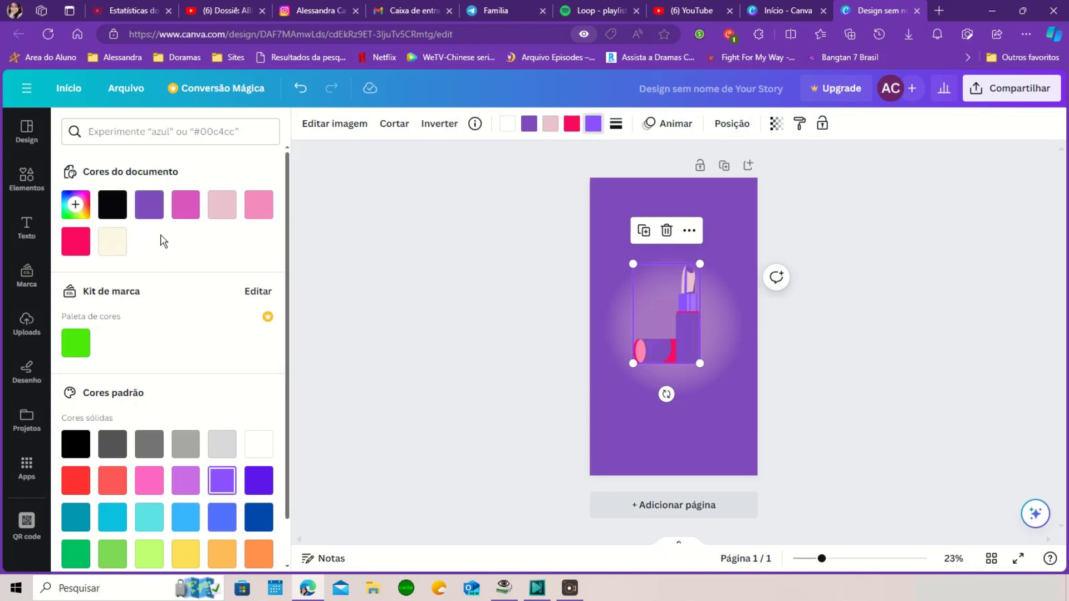
pyautogui.click(150, 204)
pyautogui.click(149, 205)
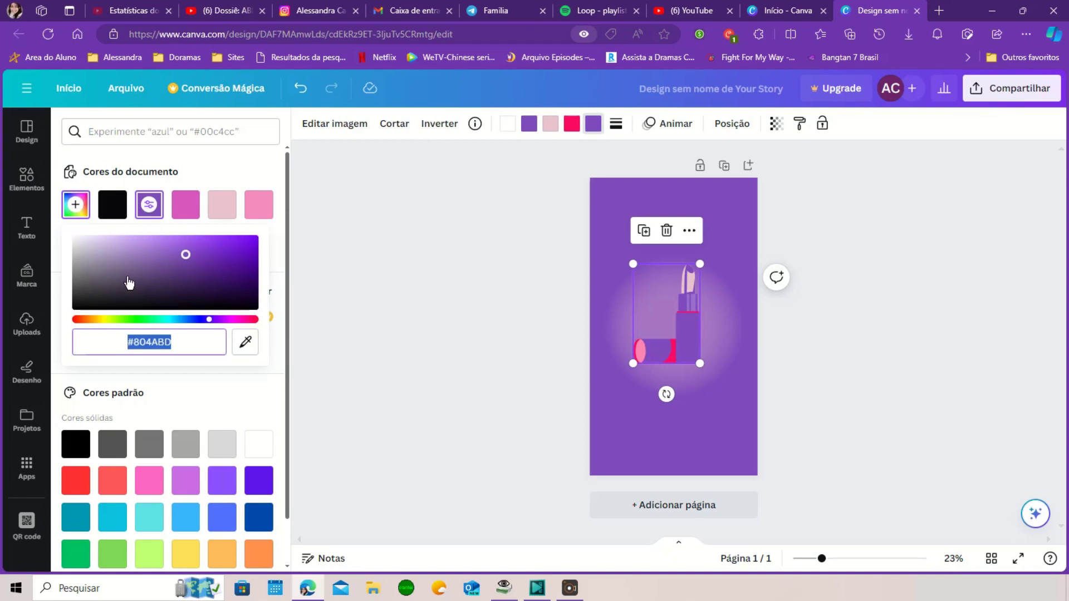
pyautogui.moveTo(128, 283); pyautogui.dragTo(79, 247)
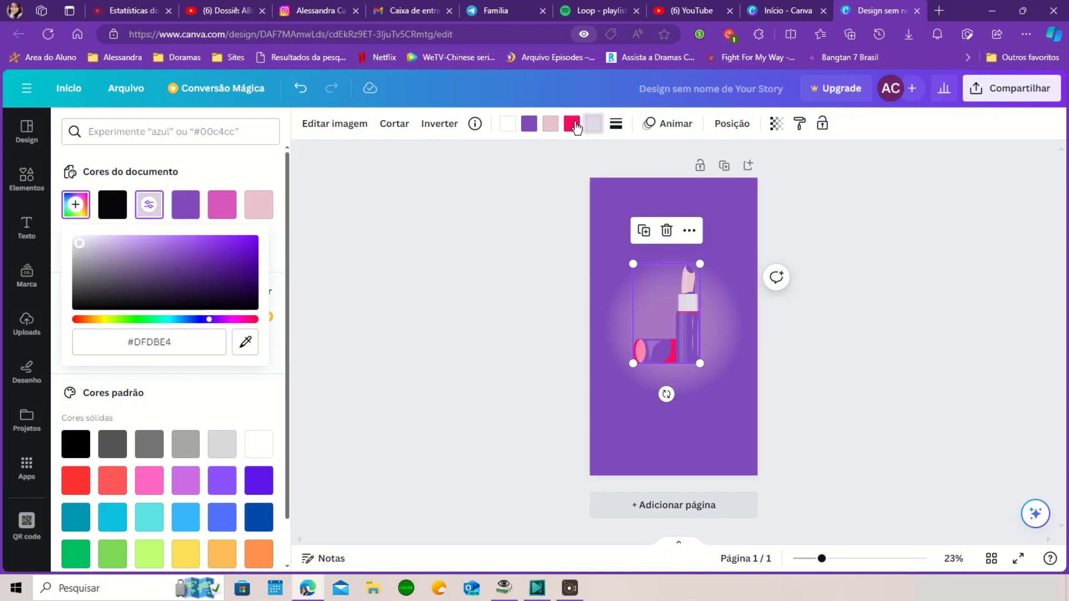
# Change the lipstick's crimson accents to white and deselect the graphic
pyautogui.click(573, 124)
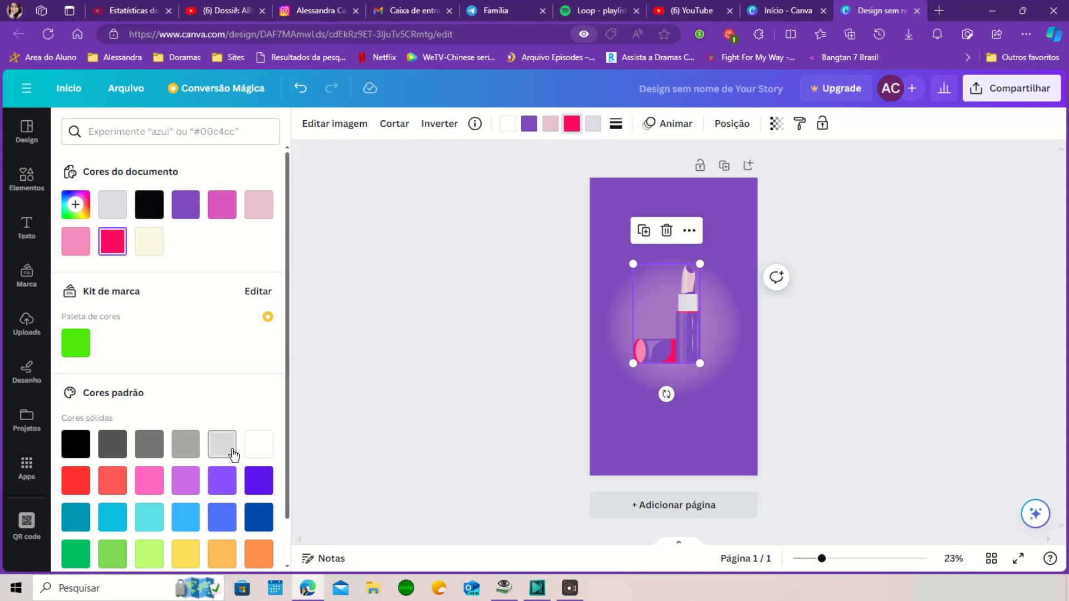
pyautogui.click(258, 444)
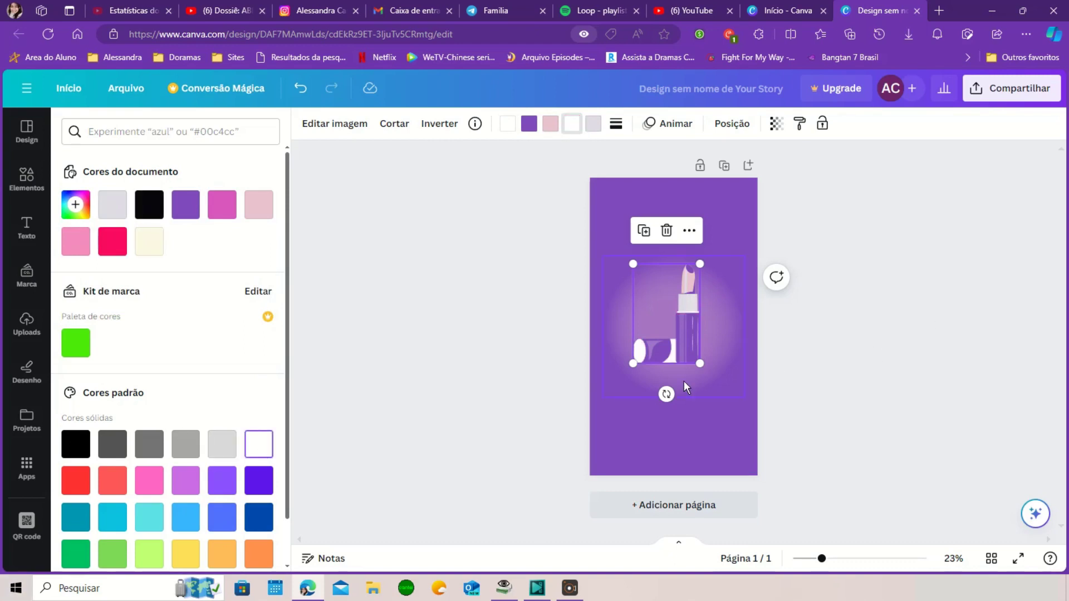
pyautogui.click(706, 420)
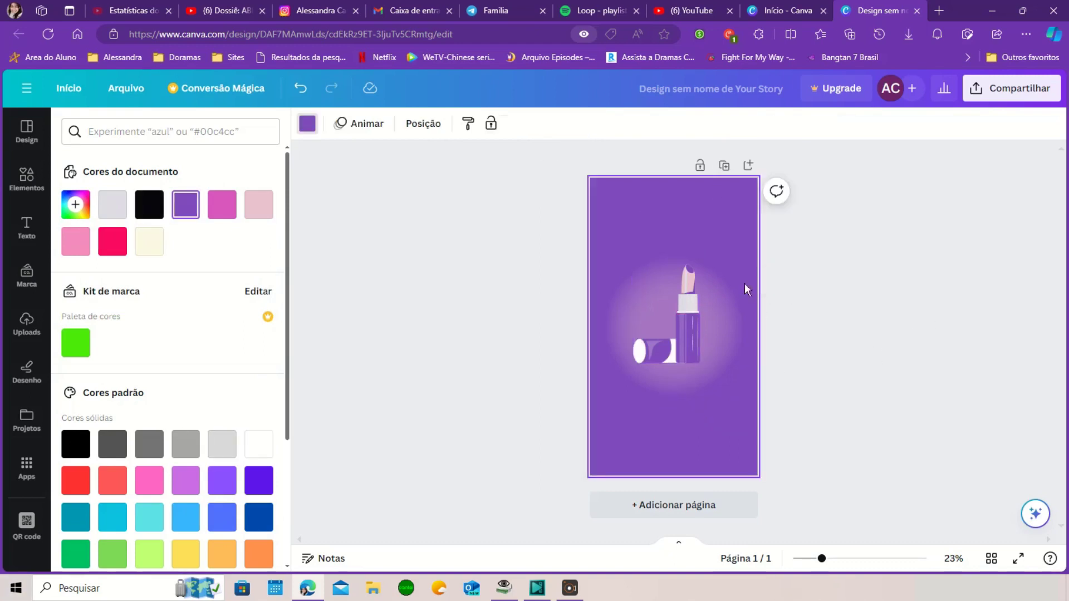
# Recolour the lipstick's pale pink tip to coral red
pyautogui.click(690, 284)
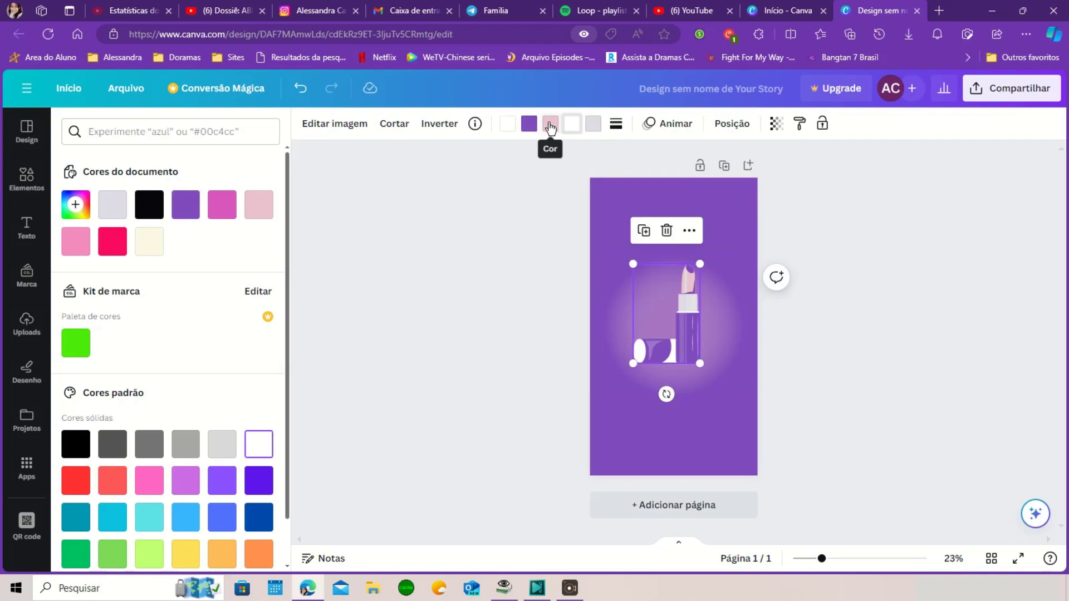
pyautogui.press('Escape')
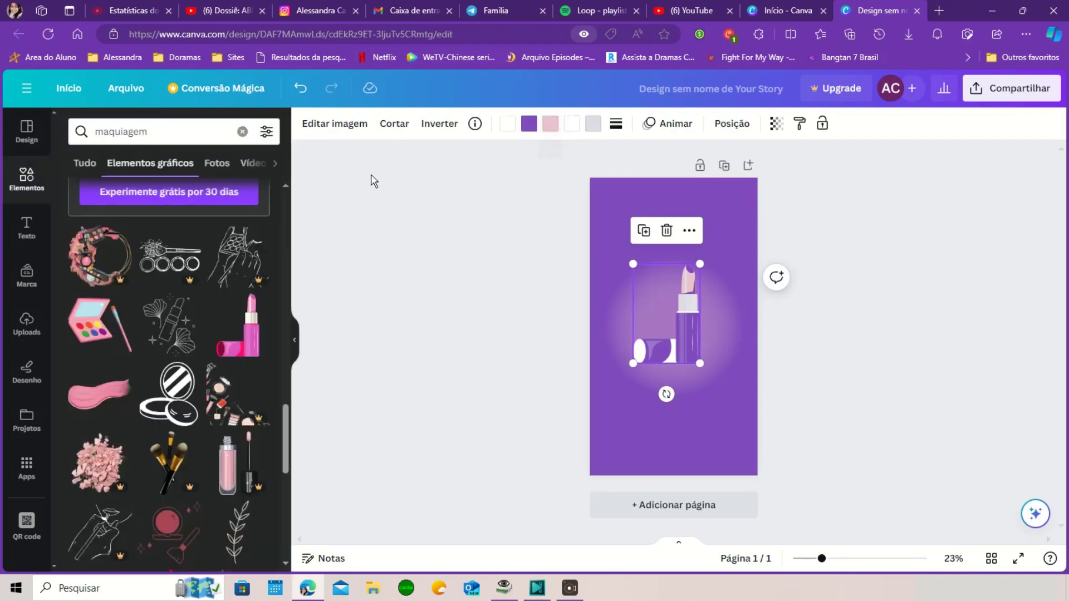
pyautogui.click(550, 124)
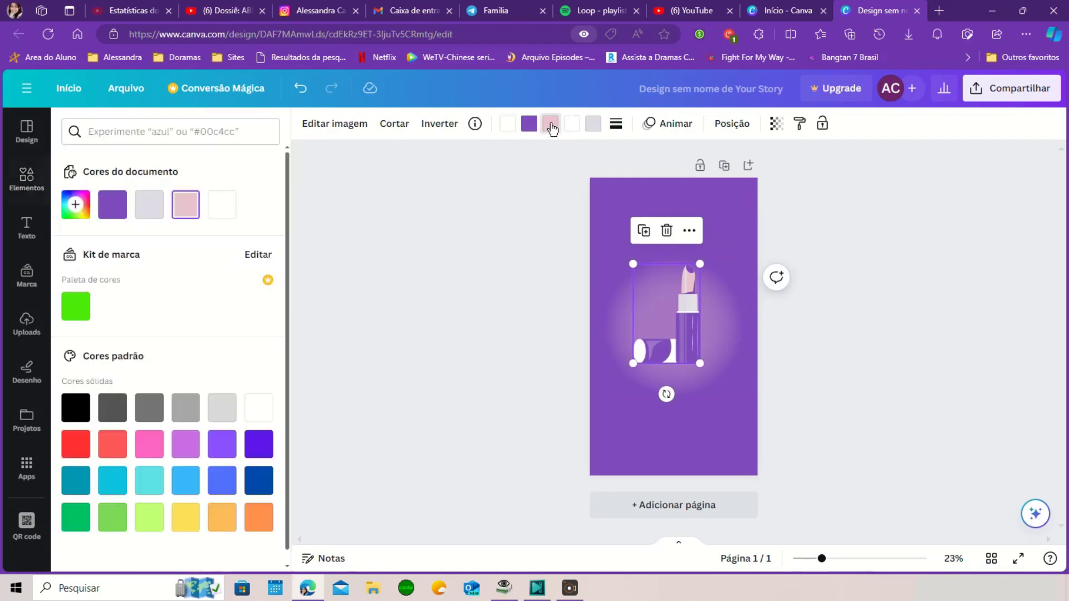
pyautogui.click(114, 449)
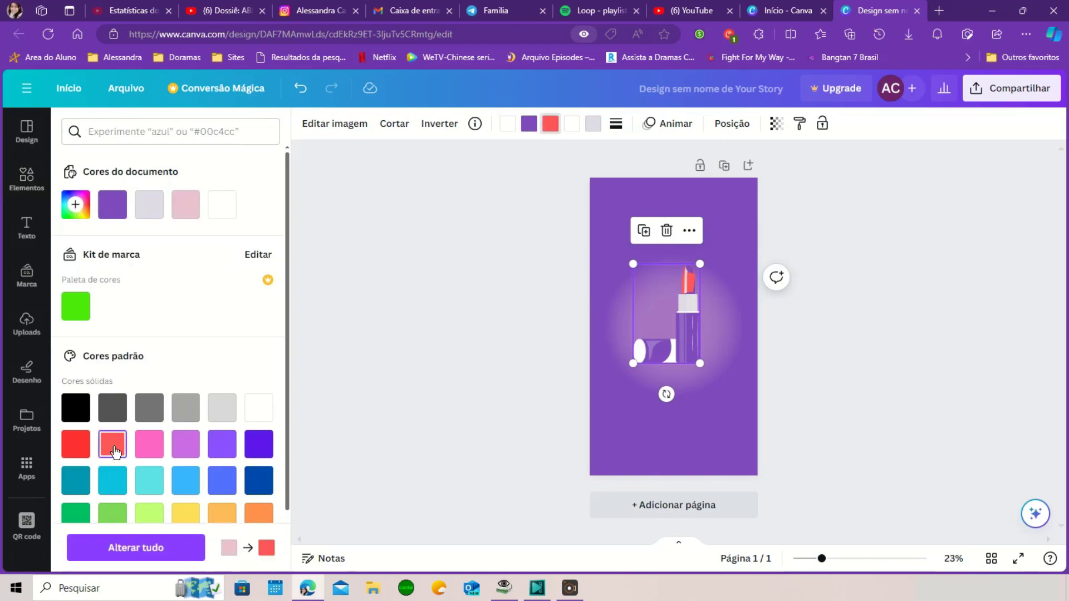
# Change the lipstick's purple body to the custom light purple #B278F4, and delete the graphic from the page
pyautogui.click(529, 124)
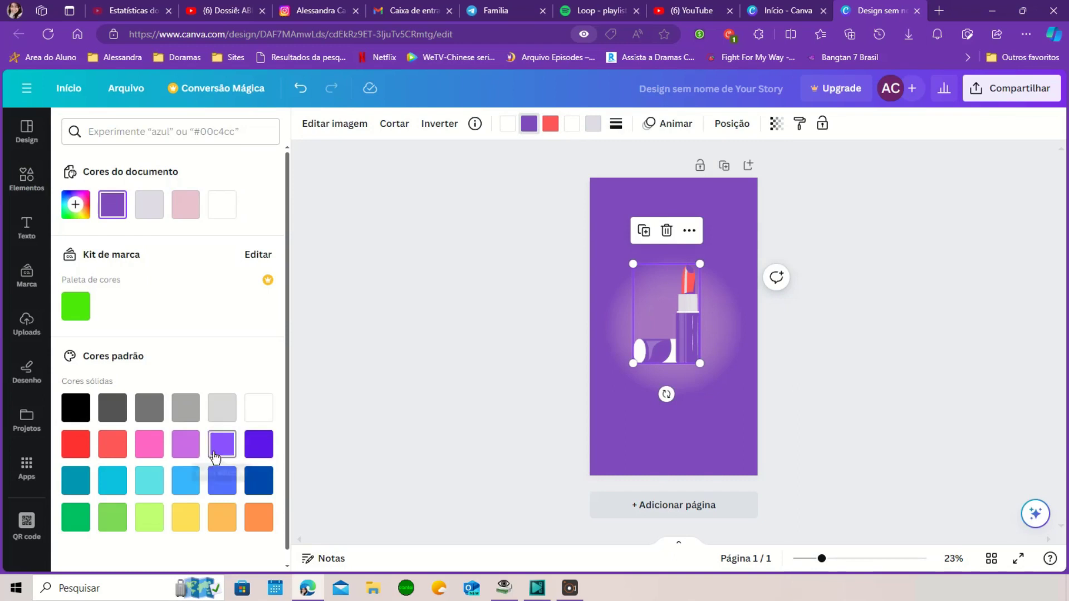
pyautogui.click(88, 218)
pyautogui.click(92, 249)
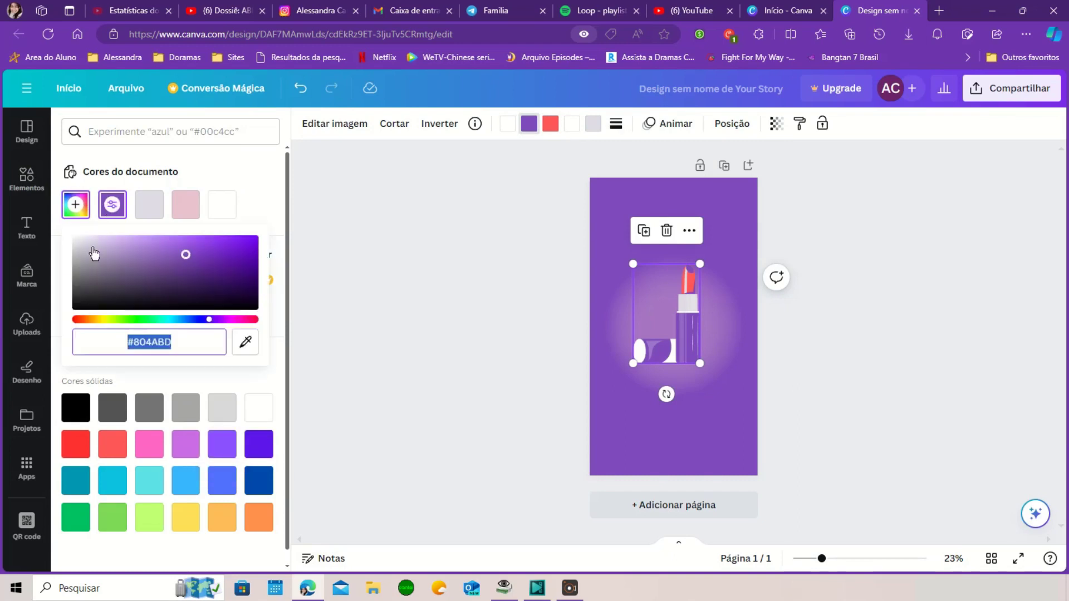
pyautogui.click(80, 244)
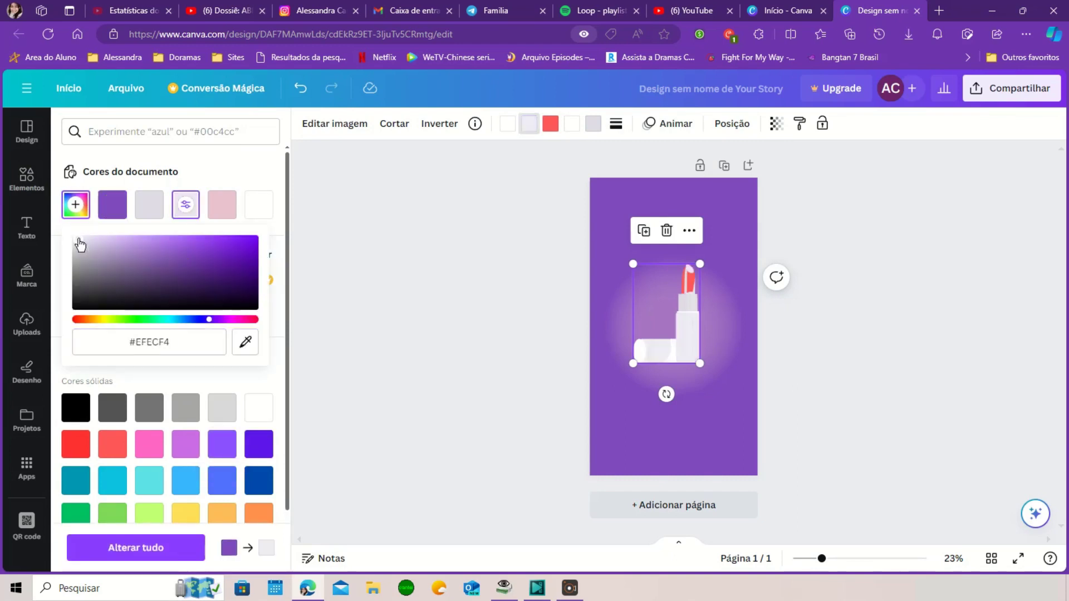
pyautogui.moveTo(81, 245); pyautogui.dragTo(169, 243)
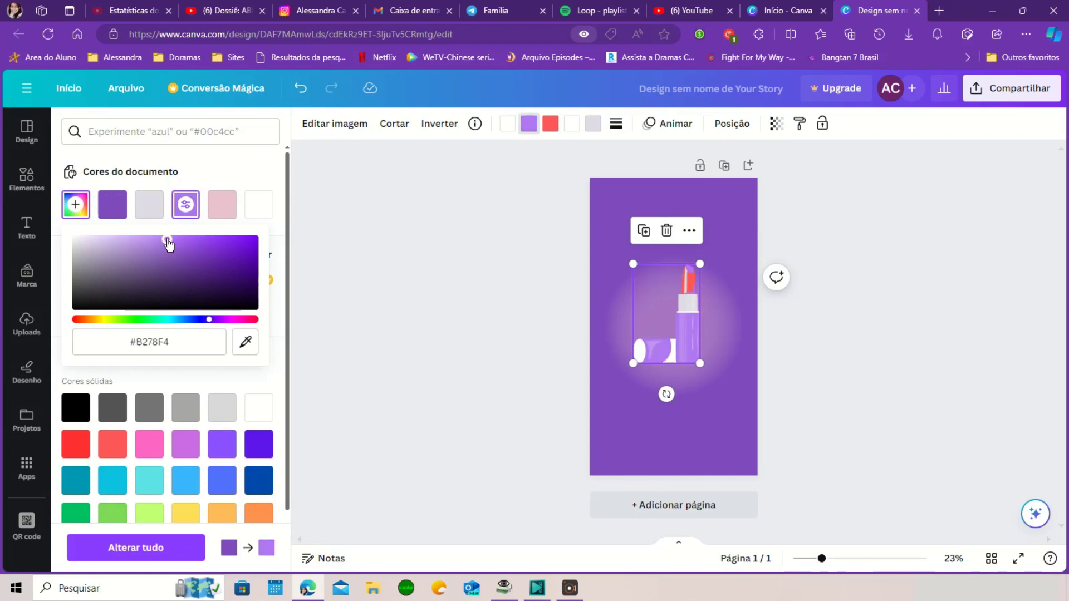
pyautogui.click(725, 329)
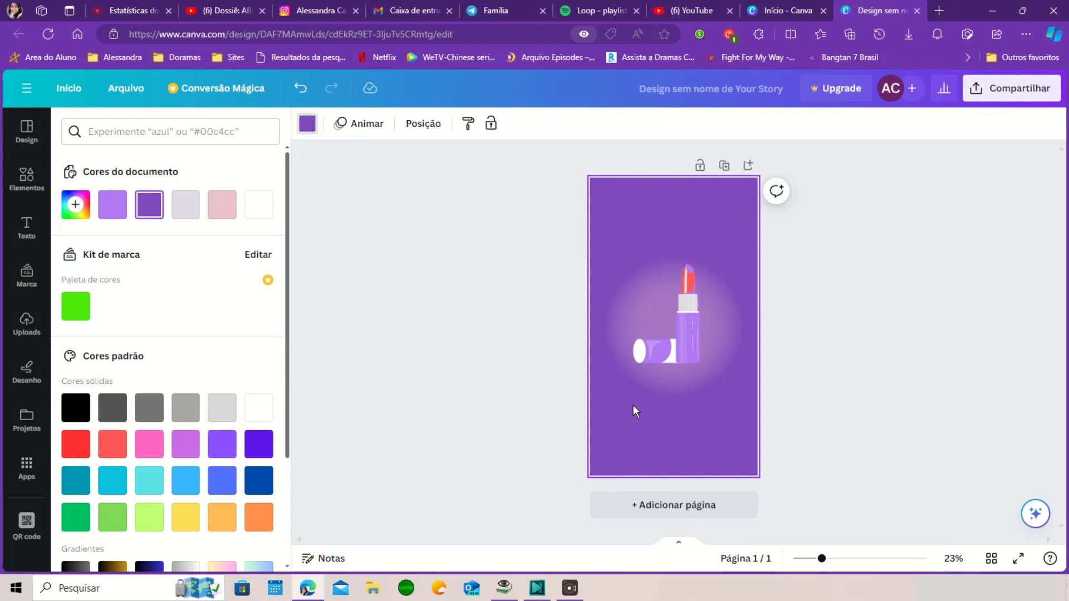
pyautogui.click(694, 289)
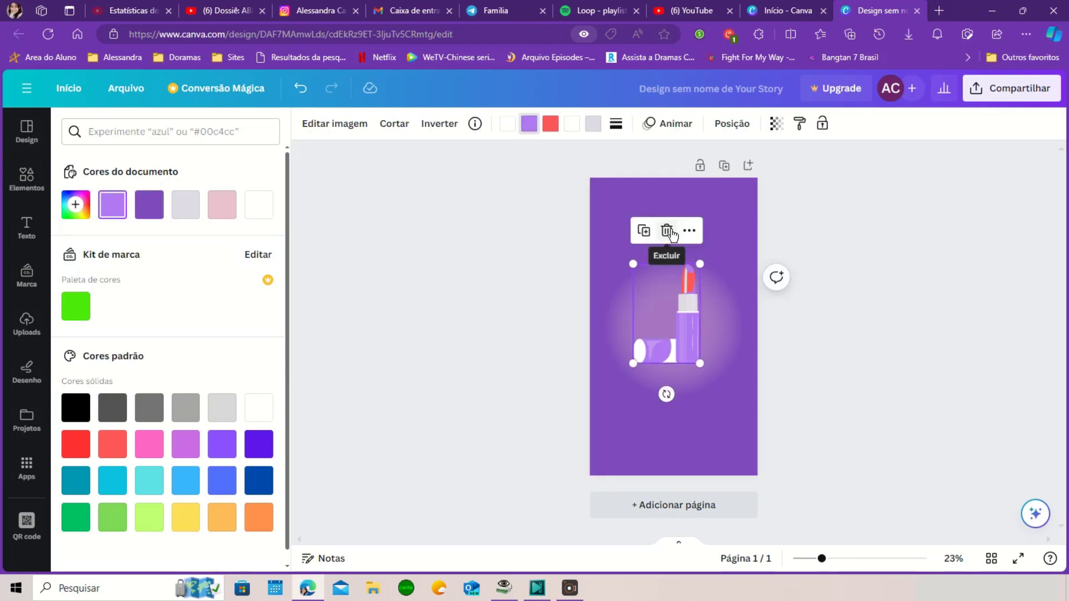
pyautogui.click(667, 231)
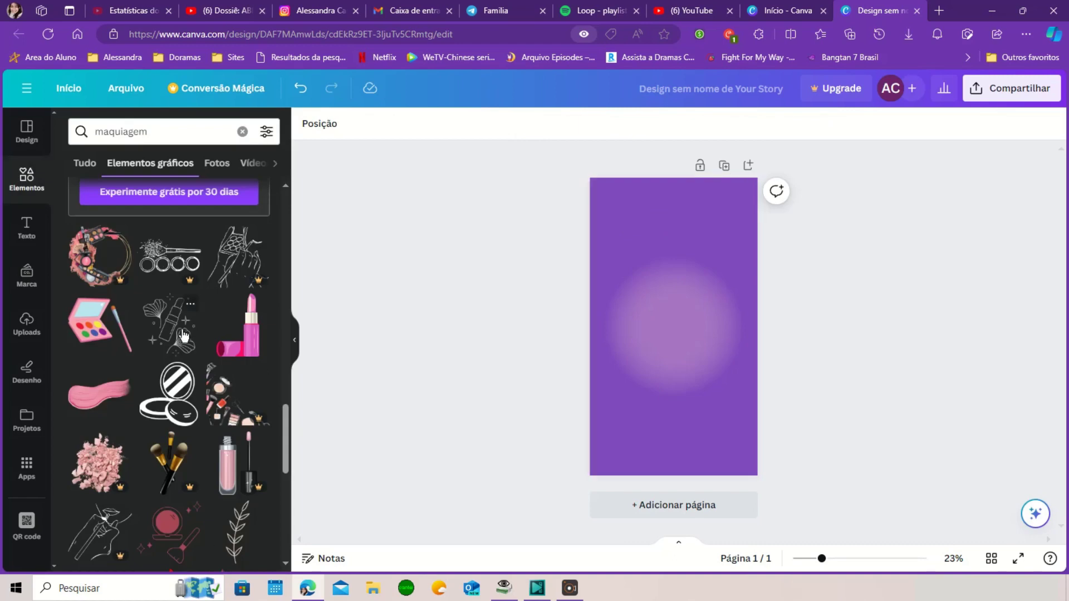
# Try the line-art lipstick with flowers in the blurred circle, recolour it white, and delete it
pyautogui.moveTo(181, 334); pyautogui.dragTo(686, 321)
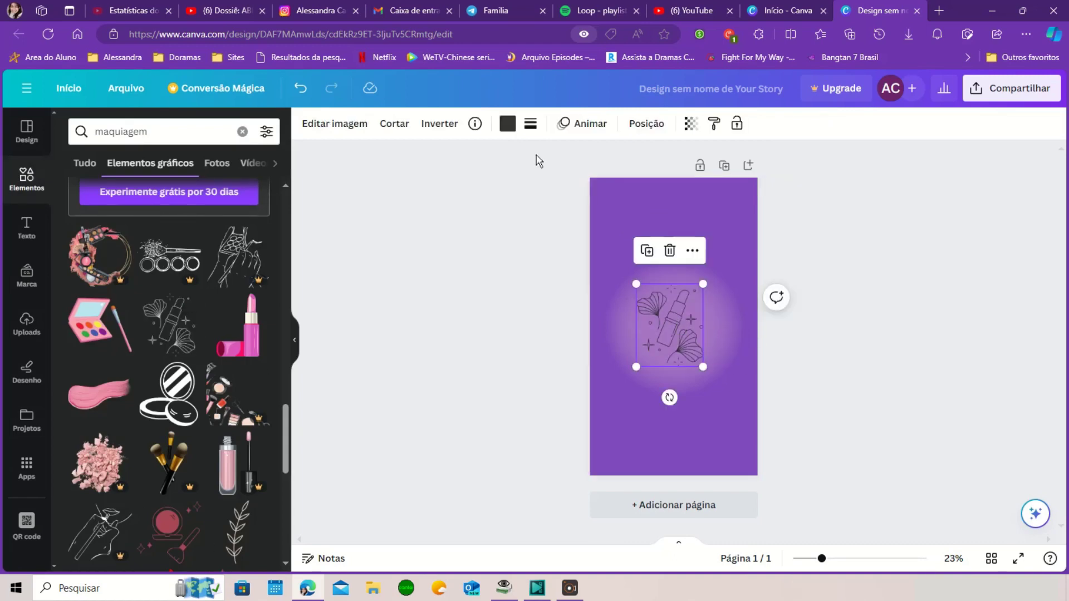
pyautogui.click(507, 124)
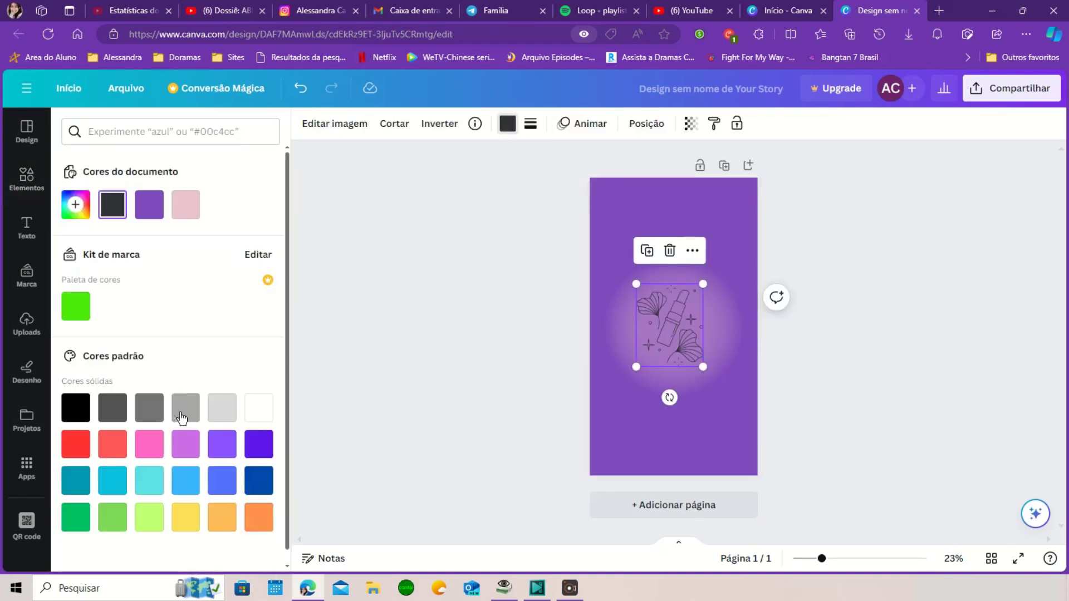
pyautogui.click(259, 408)
pyautogui.click(734, 448)
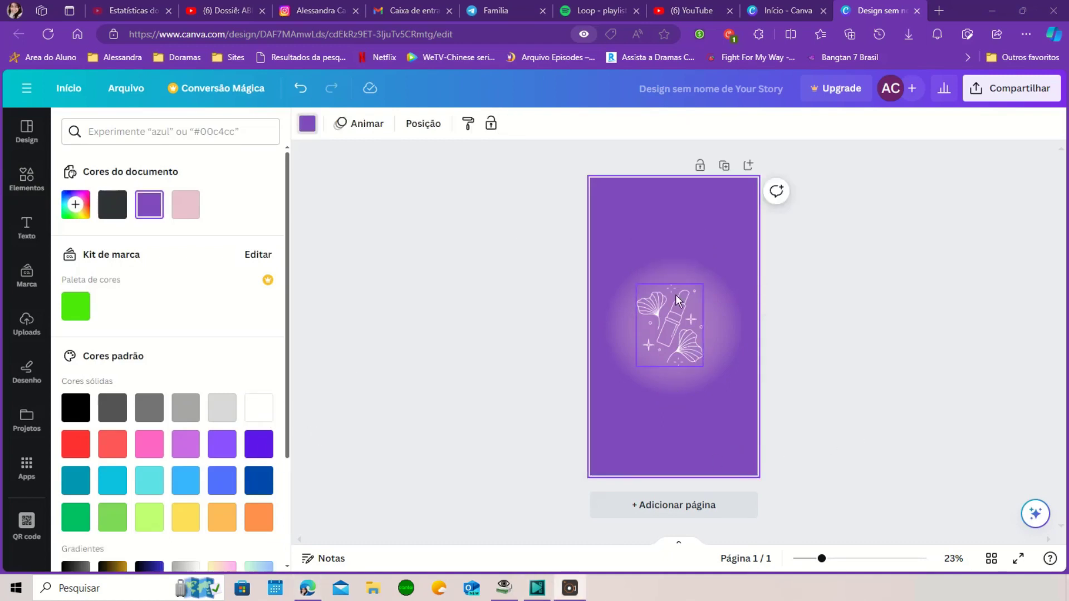
pyautogui.click(676, 295)
pyautogui.click(672, 249)
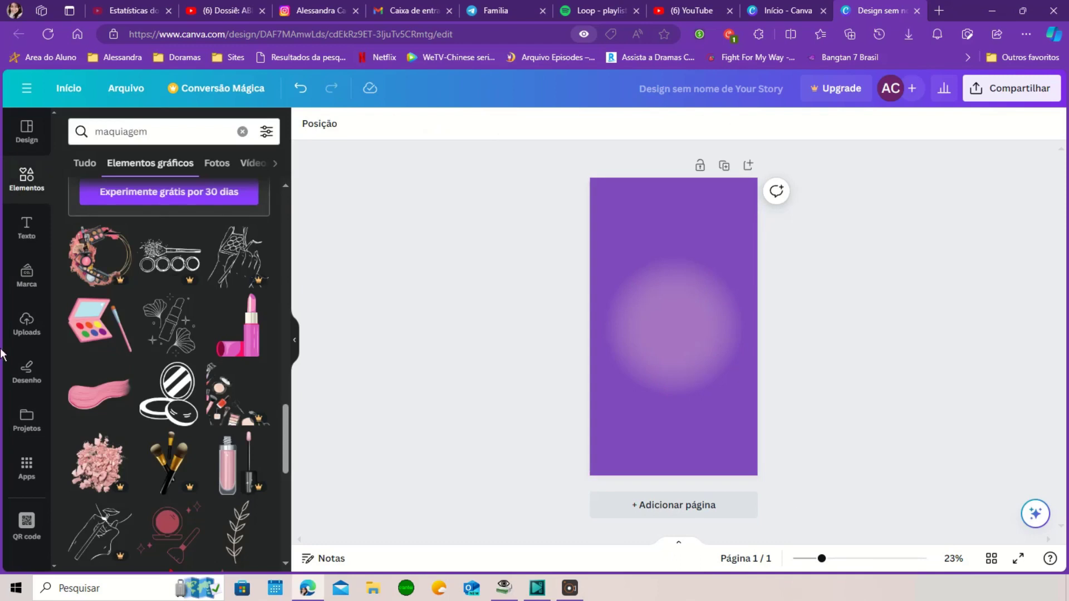
# Browse the remaining makeup graphics and search the graphic elements for "gloss" instead
pyautogui.scroll(-8, 121, 326)
pyautogui.scroll(4, 121, 326)
pyautogui.scroll(-8, 120, 327)
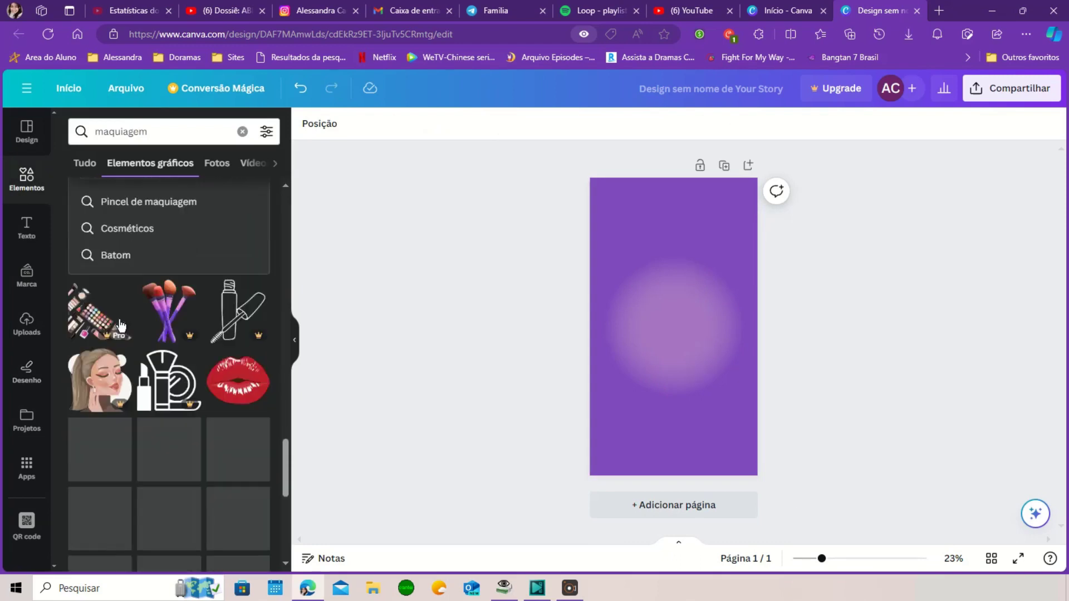
pyautogui.scroll(6, 157, 349)
pyautogui.scroll(-3, 158, 348)
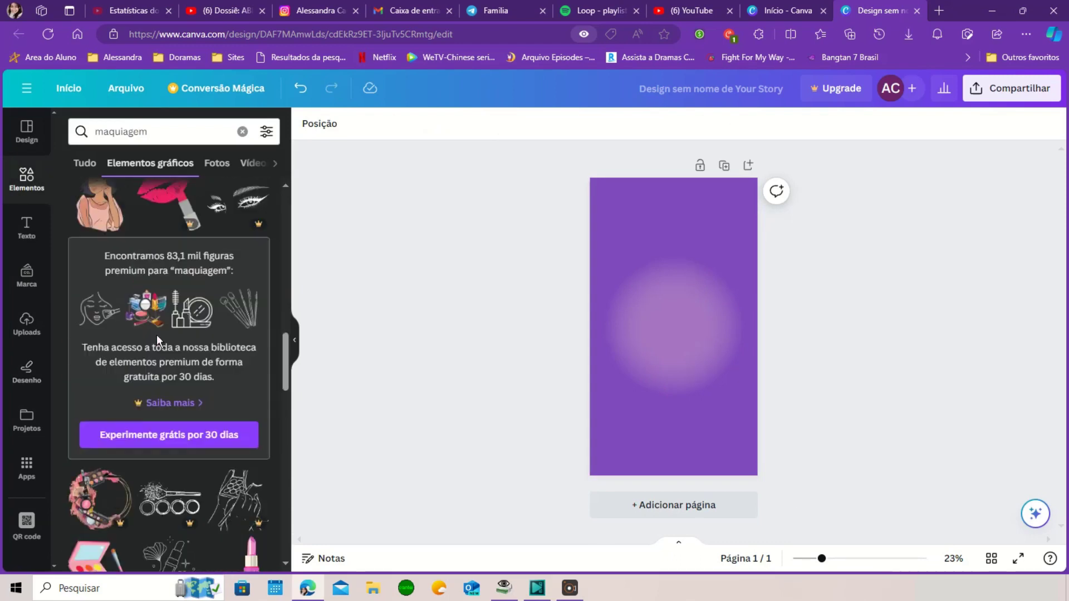
pyautogui.scroll(2, 156, 335)
pyautogui.click(141, 134)
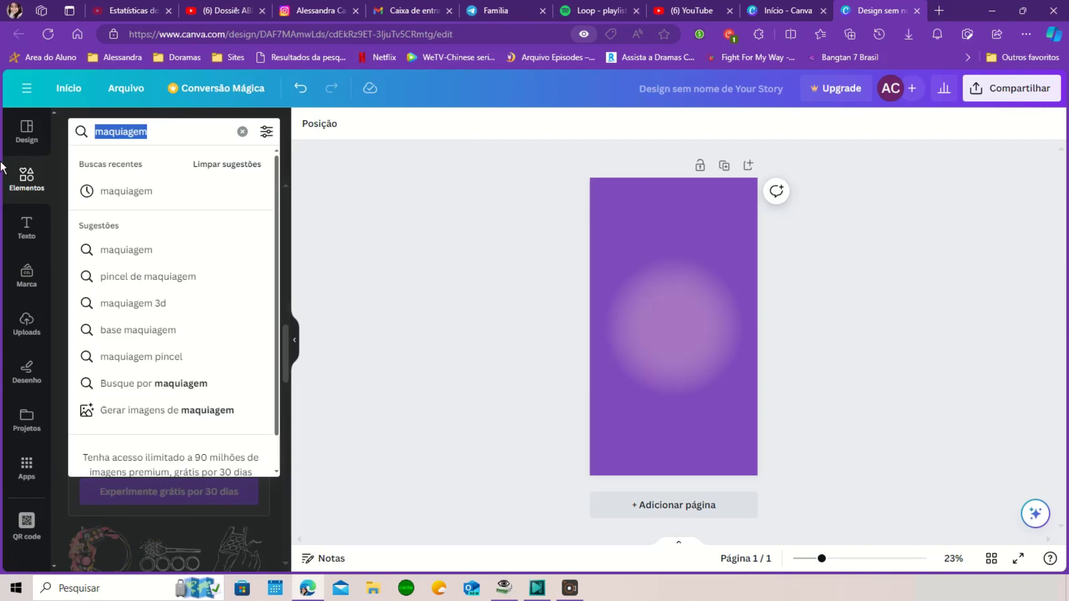
pyautogui.write('glos')
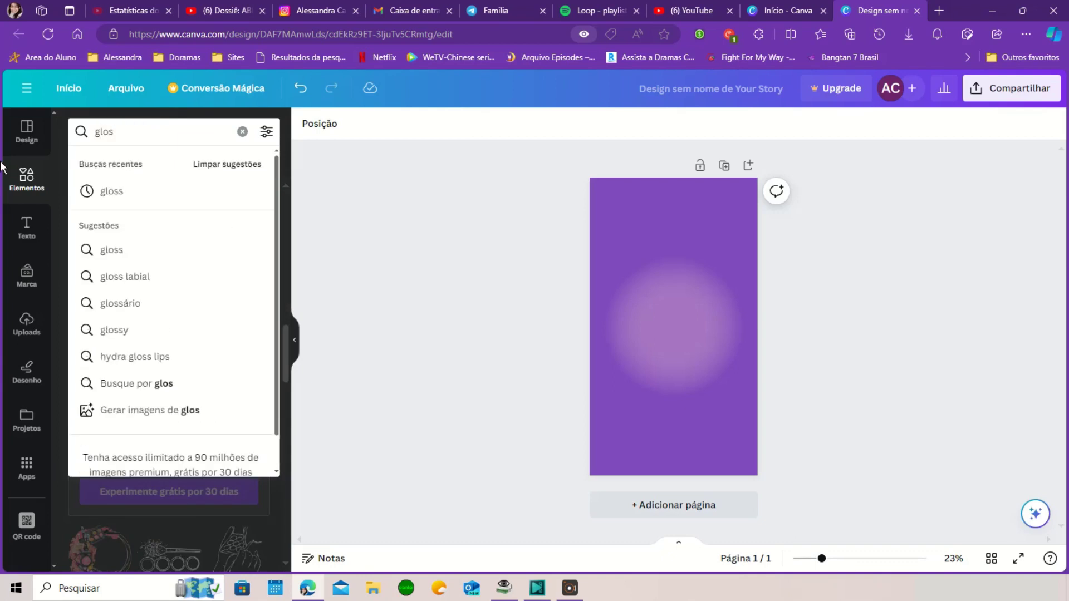
pyautogui.click(145, 193)
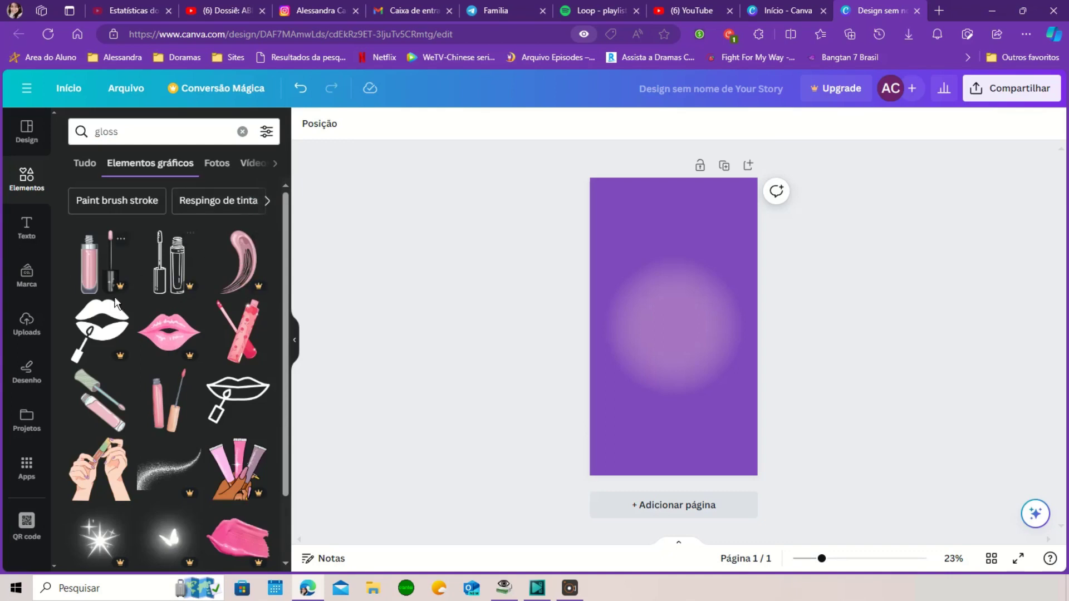
# Place the open pink lip gloss graphic with the green cap in the blurred circle and change its brown outline to black
pyautogui.moveTo(99, 412); pyautogui.dragTo(671, 334)
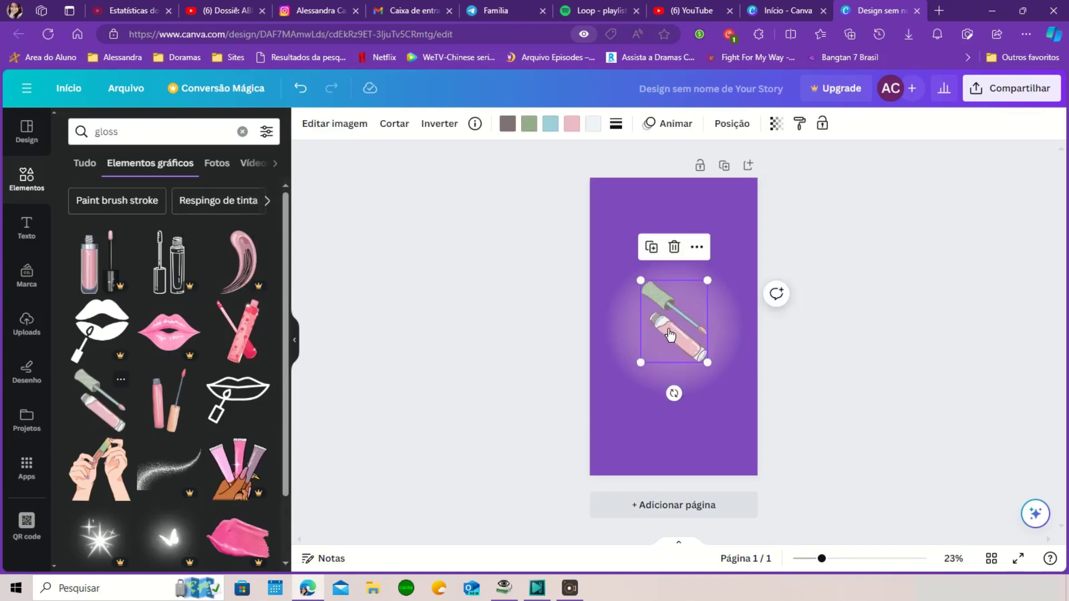
pyautogui.click(507, 123)
pyautogui.click(77, 444)
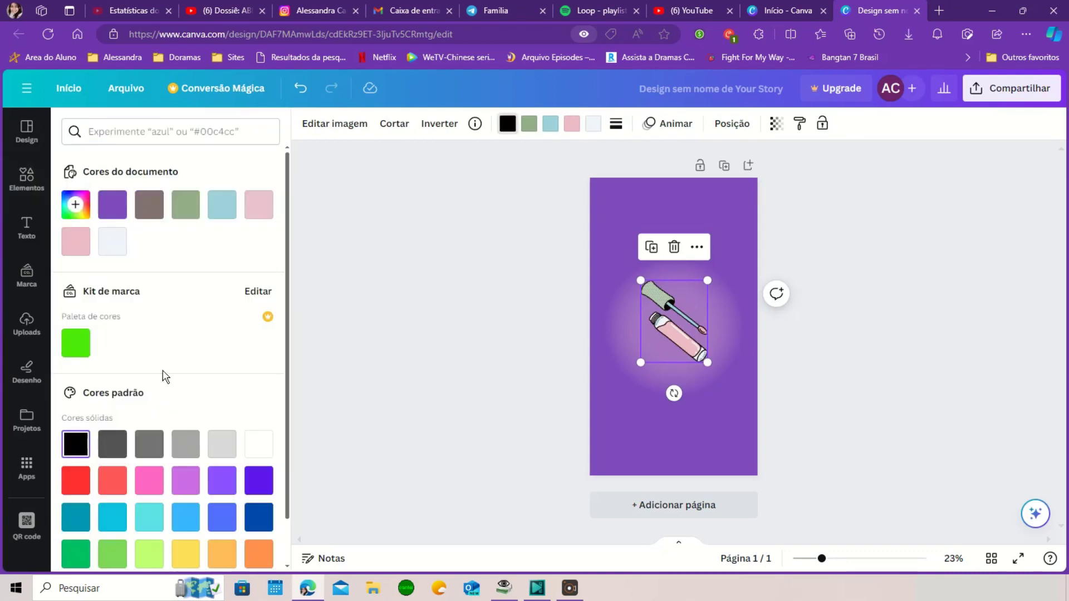
# Recolour the lip gloss graphic's green cap light blue #9ed1da and its light blue wand violet
pyautogui.click(529, 124)
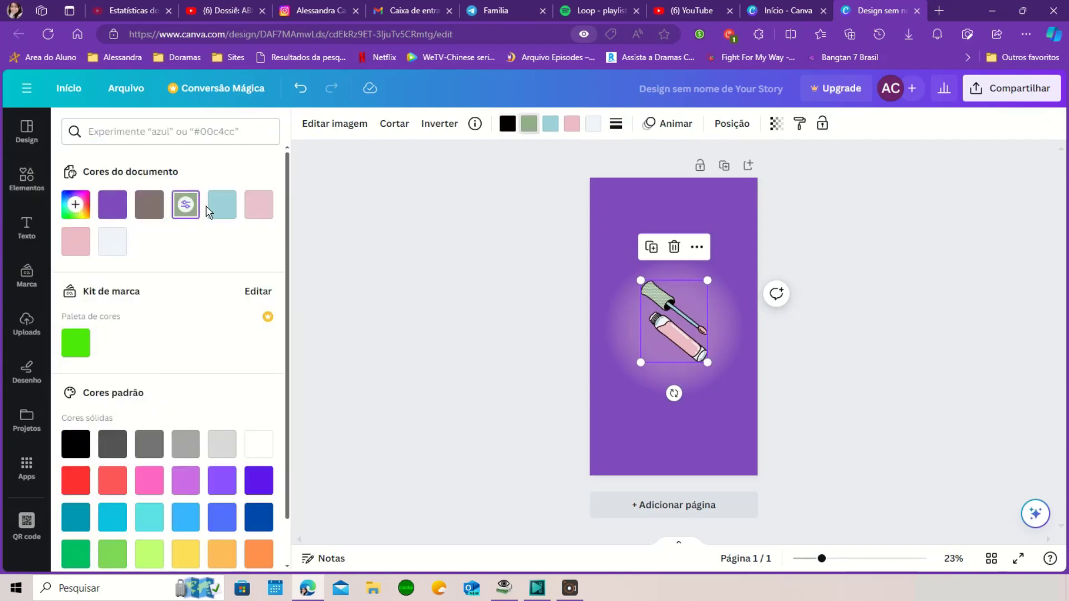
pyautogui.click(228, 208)
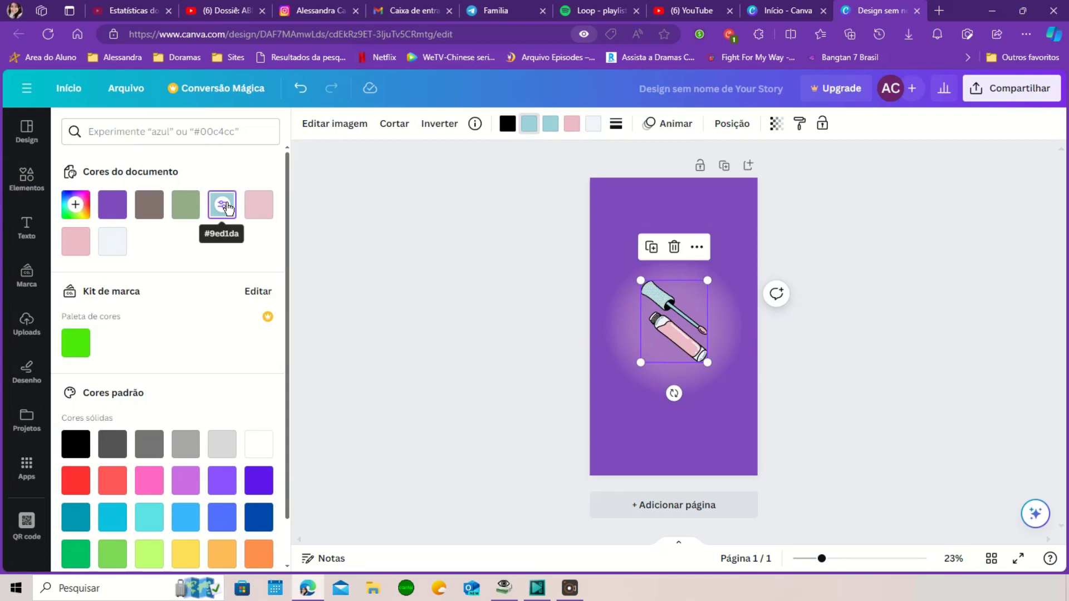
pyautogui.click(550, 124)
pyautogui.click(226, 484)
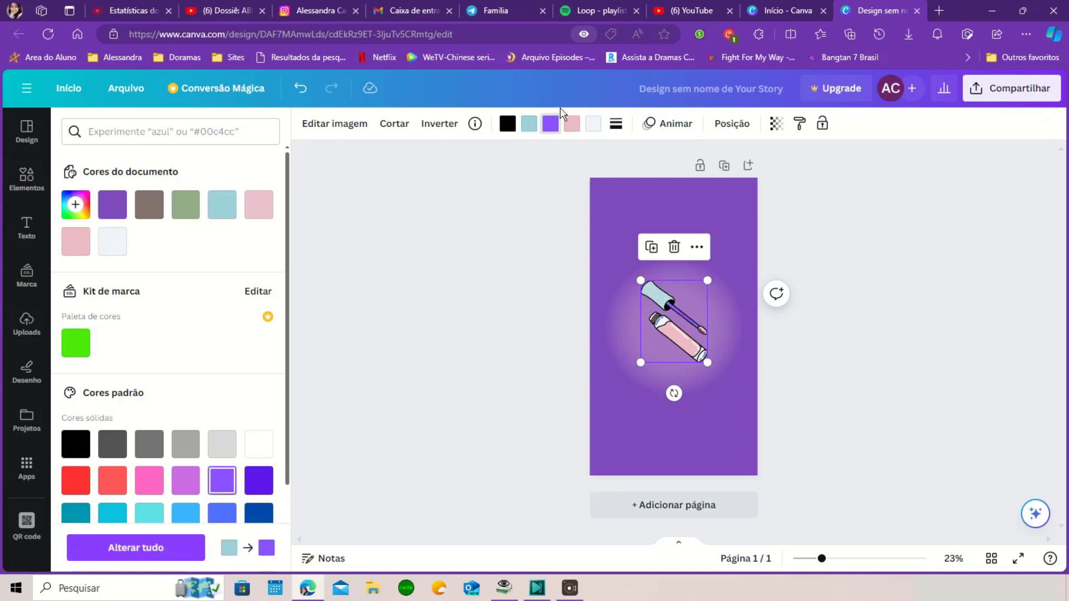
# Recolour the lip gloss graphic's pink parts white and its pale grey tube ends the background purple
pyautogui.click(571, 124)
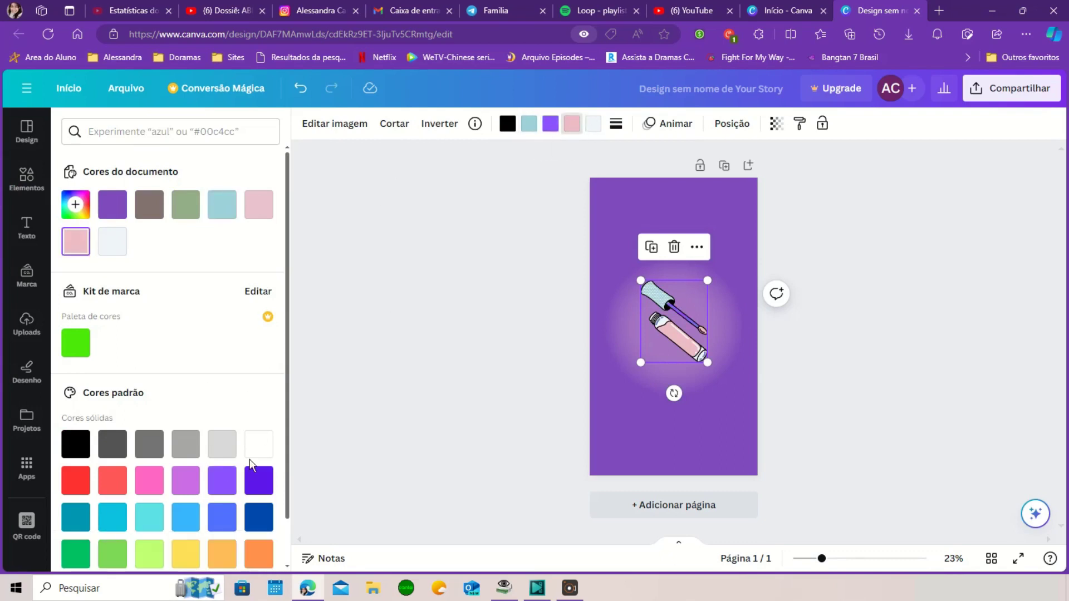
pyautogui.click(258, 449)
pyautogui.click(594, 124)
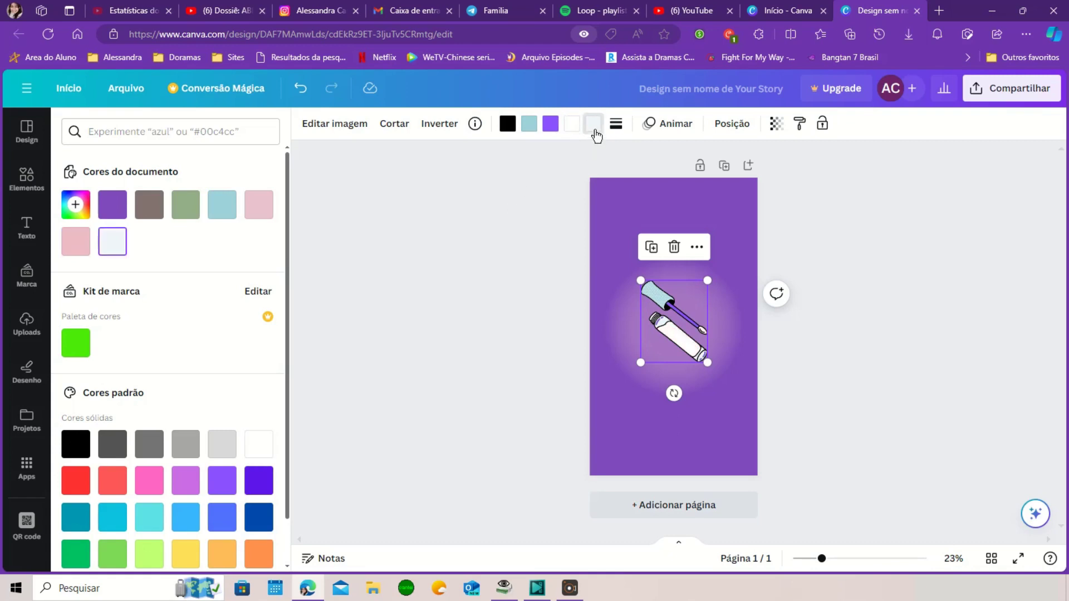
pyautogui.click(112, 205)
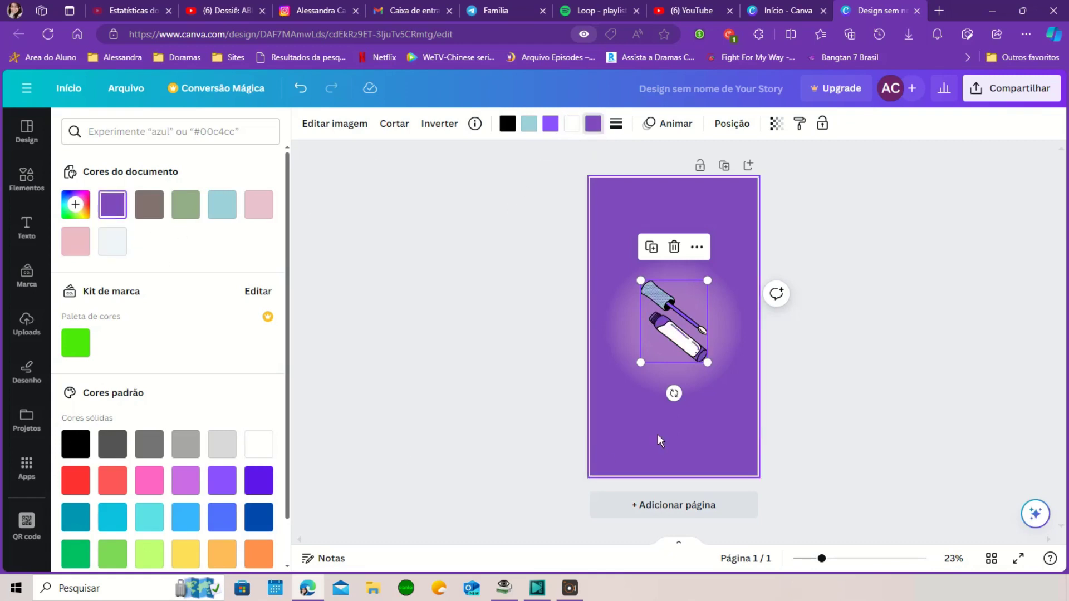
# Try adjusting the transparency of the lip gloss graphic
pyautogui.click(733, 266)
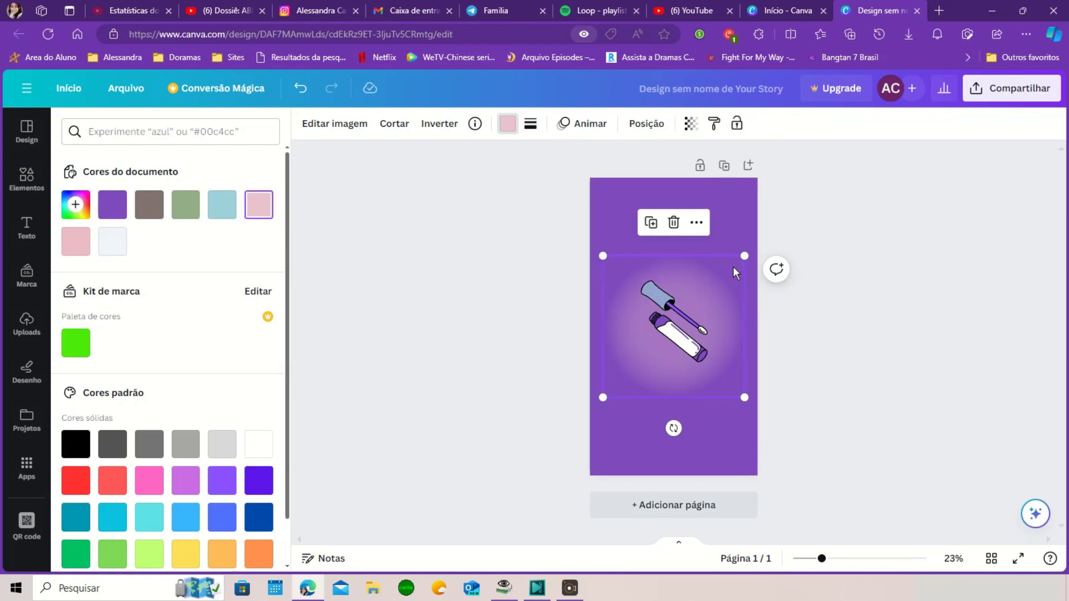
pyautogui.click(677, 312)
pyautogui.click(776, 123)
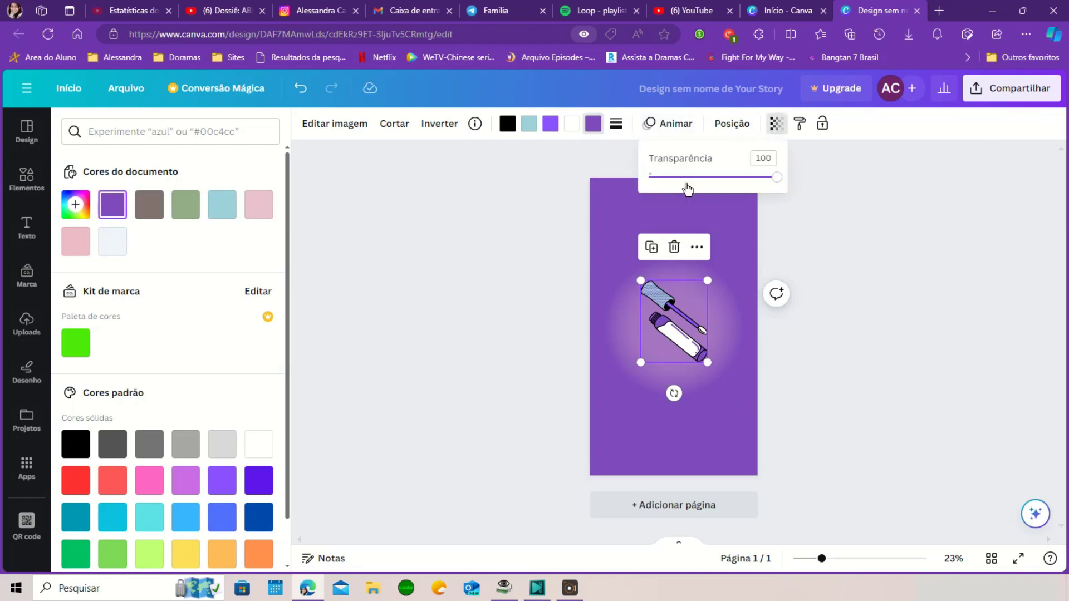
pyautogui.moveTo(777, 184); pyautogui.dragTo(865, 203)
pyautogui.click(740, 309)
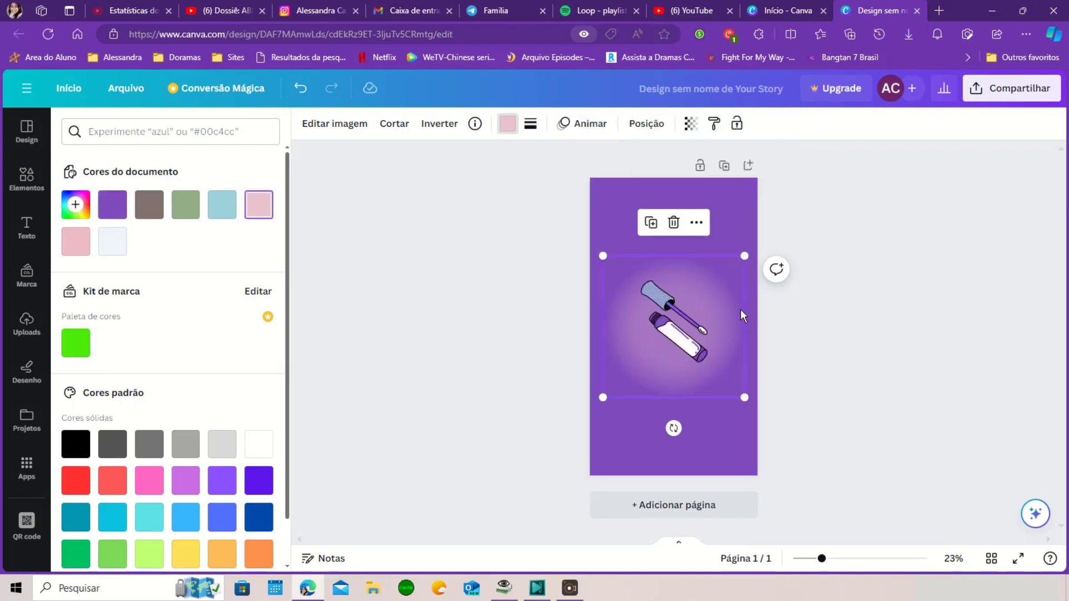
# Move the lip gloss graphic to the upper-left edge of the blurred circle, making room beside it
pyautogui.moveTo(679, 325); pyautogui.dragTo(640, 311)
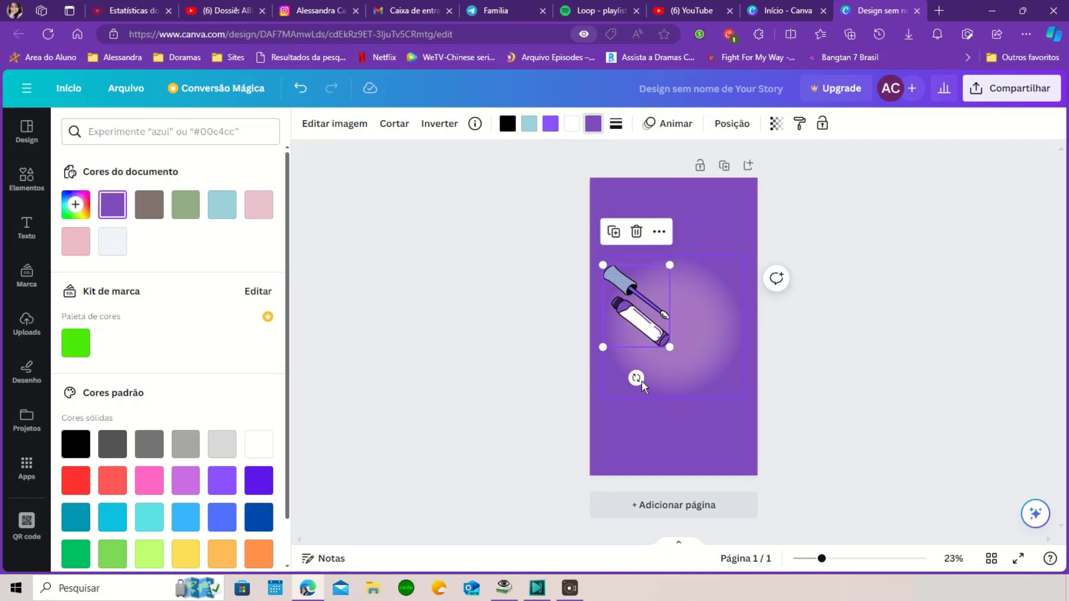
pyautogui.moveTo(647, 381)
pyautogui.mouseDown()
pyautogui.moveTo(675, 373)
pyautogui.moveTo(623, 389)
pyautogui.moveTo(636, 387)
pyautogui.mouseUp()
pyautogui.moveTo(650, 298)
pyautogui.mouseDown()
pyautogui.moveTo(633, 293)
pyautogui.moveTo(654, 299)
pyautogui.mouseUp()
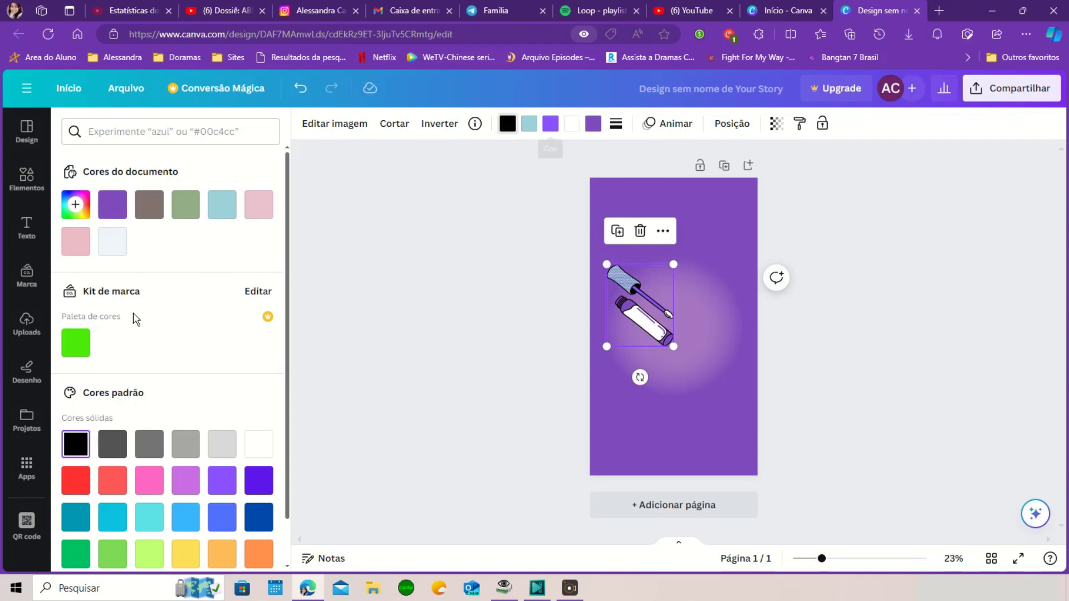
# Try dark violet, pink and grey on the lip gloss graphic's black outline, and settle on white
pyautogui.click(264, 484)
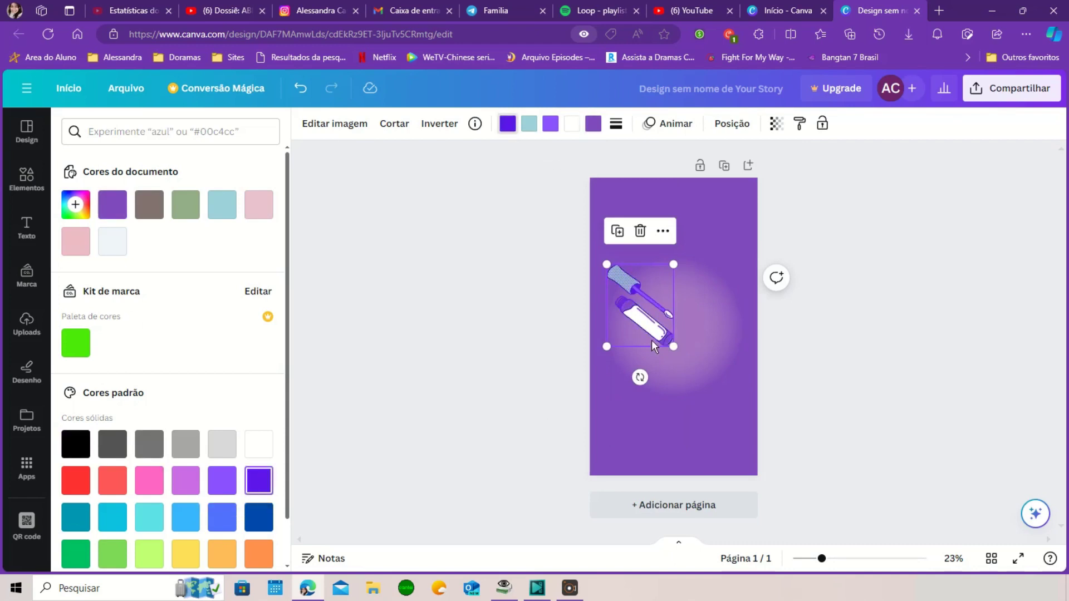
pyautogui.click(159, 479)
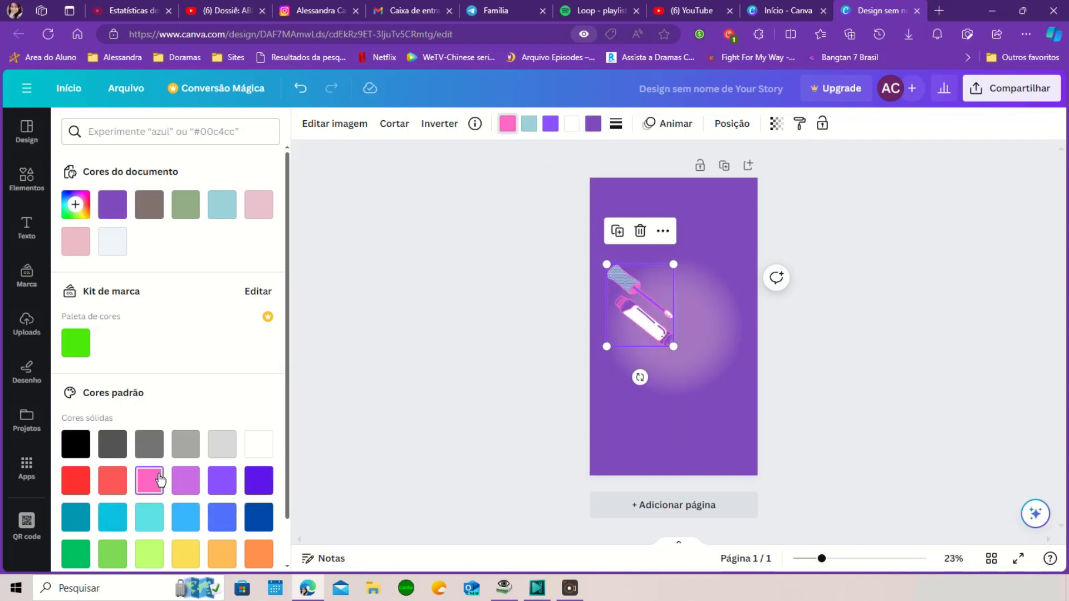
pyautogui.click(149, 444)
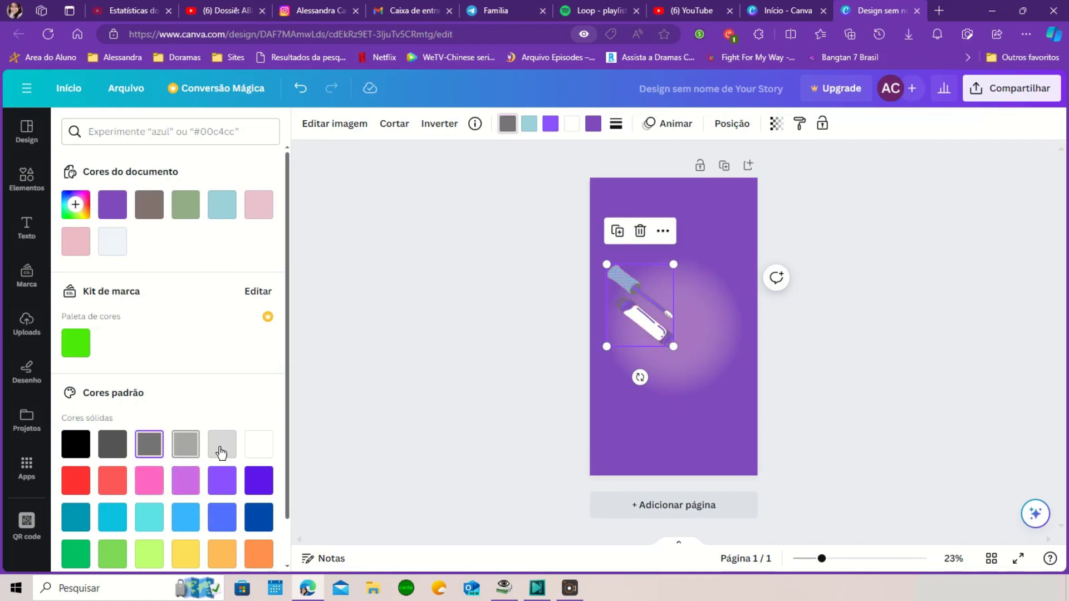
pyautogui.click(222, 451)
pyautogui.click(258, 450)
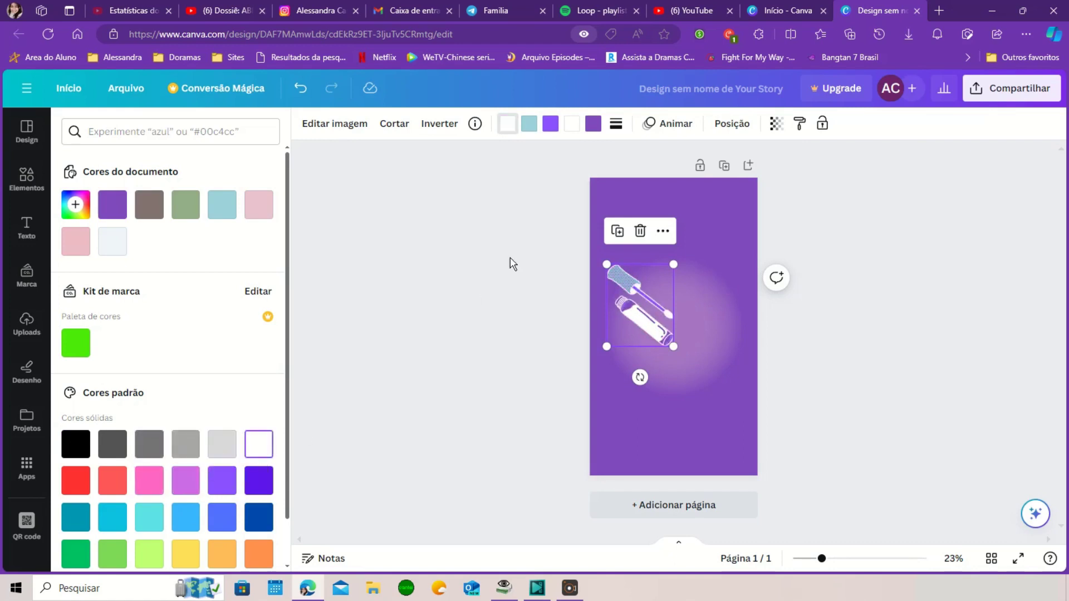
# Change the lip gloss graphic's light blue cap to the same violet as the wand
pyautogui.click(528, 124)
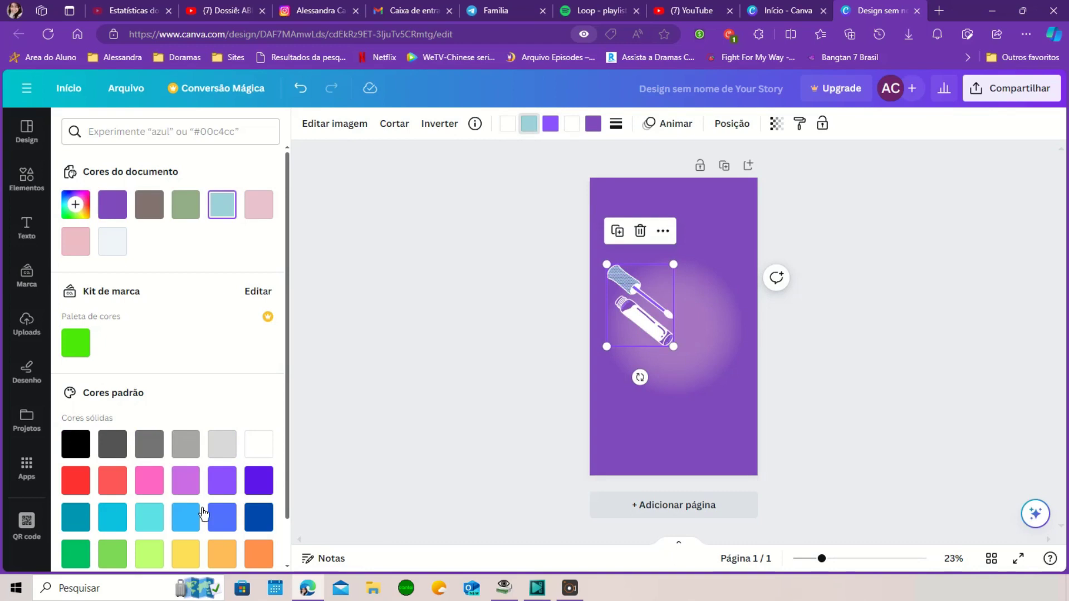
pyautogui.click(222, 482)
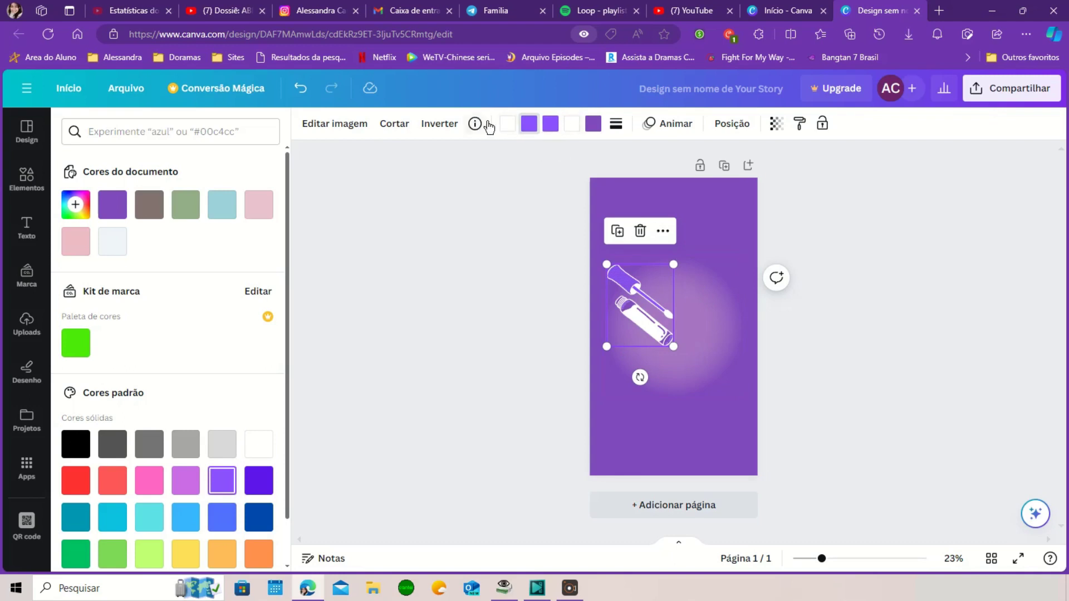
pyautogui.click(530, 124)
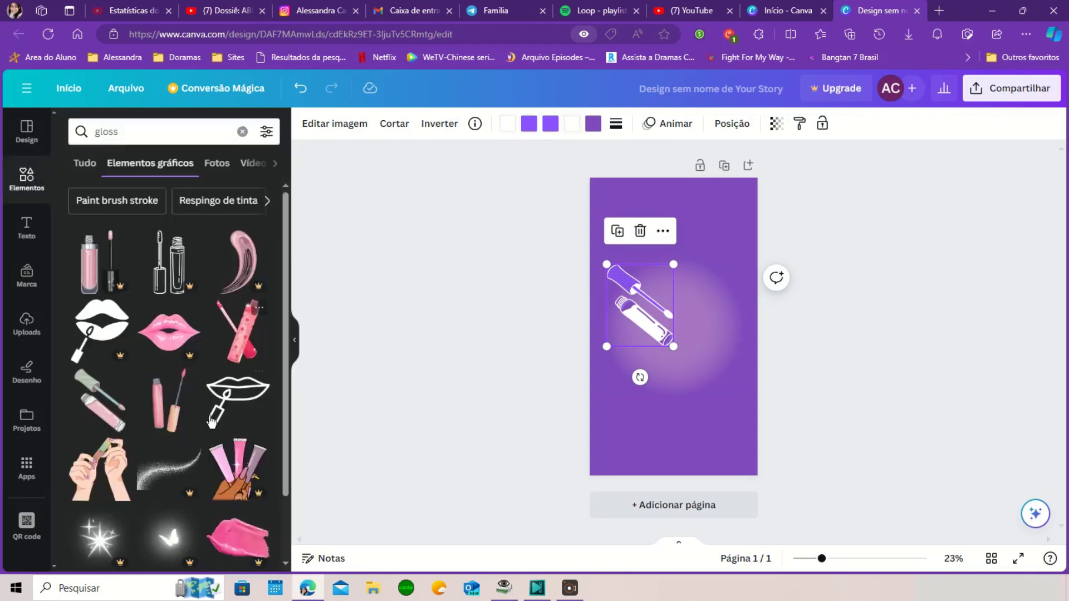
# Try the red floral lip gloss and the pink watercolour gloss graphics on the page, deleting each one
pyautogui.moveTo(230, 342); pyautogui.dragTo(651, 264)
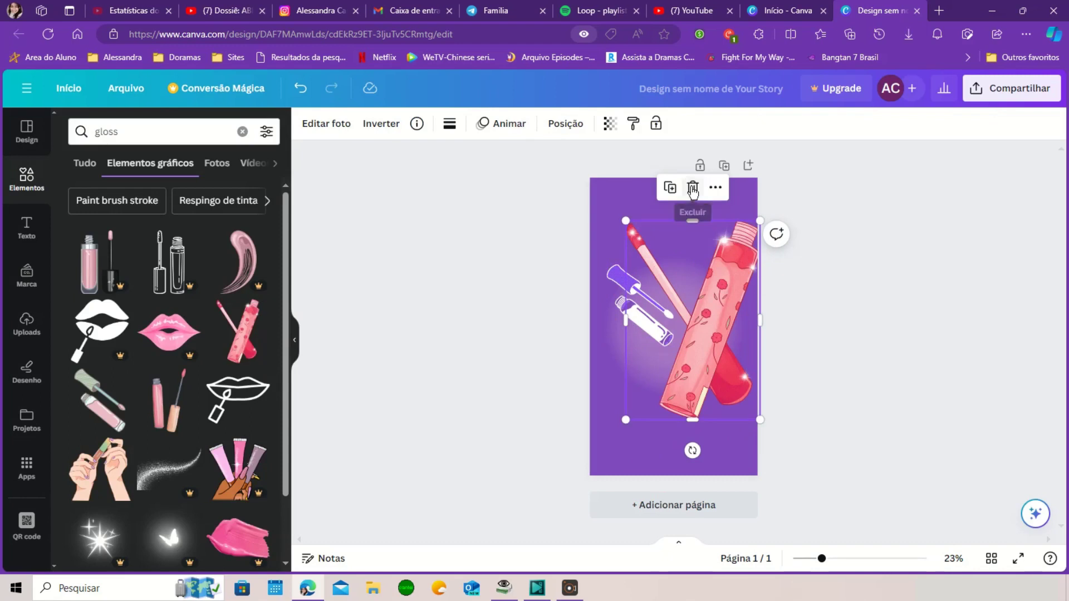
pyautogui.click(693, 187)
pyautogui.moveTo(161, 427); pyautogui.dragTo(673, 244)
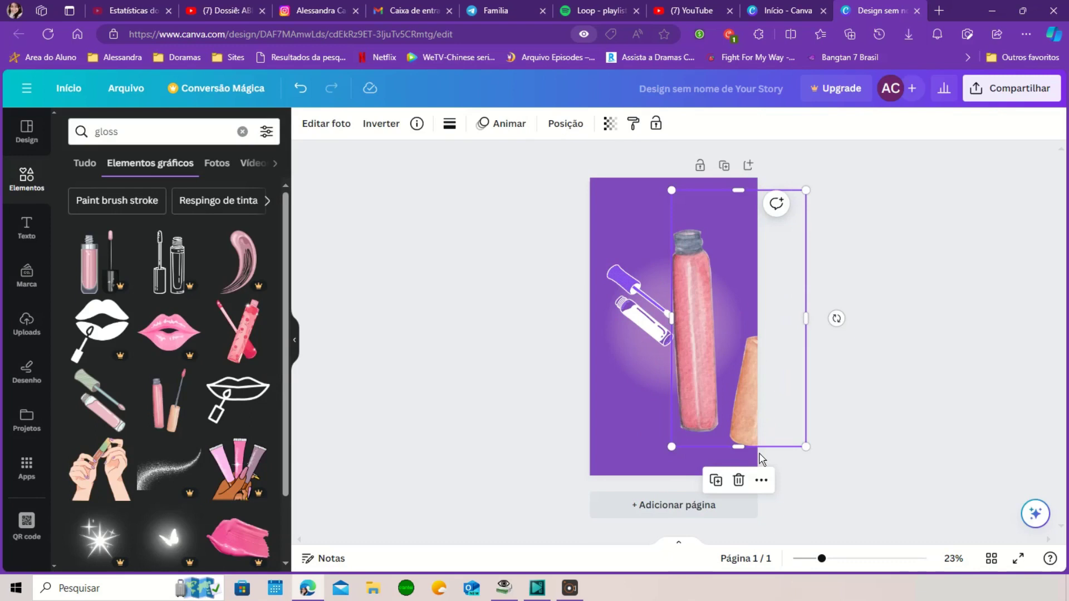
pyautogui.click(738, 481)
# Try the graphic of two hands holding a gloss in the blurred circle, and delete it
pyautogui.scroll(-3, 98, 348)
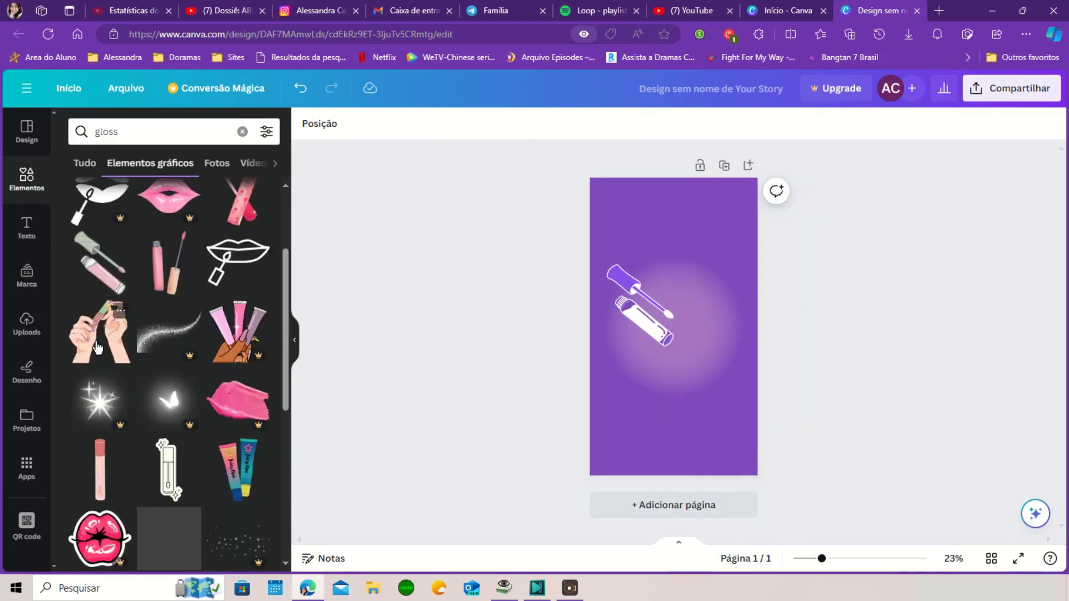
pyautogui.moveTo(97, 348); pyautogui.dragTo(630, 332)
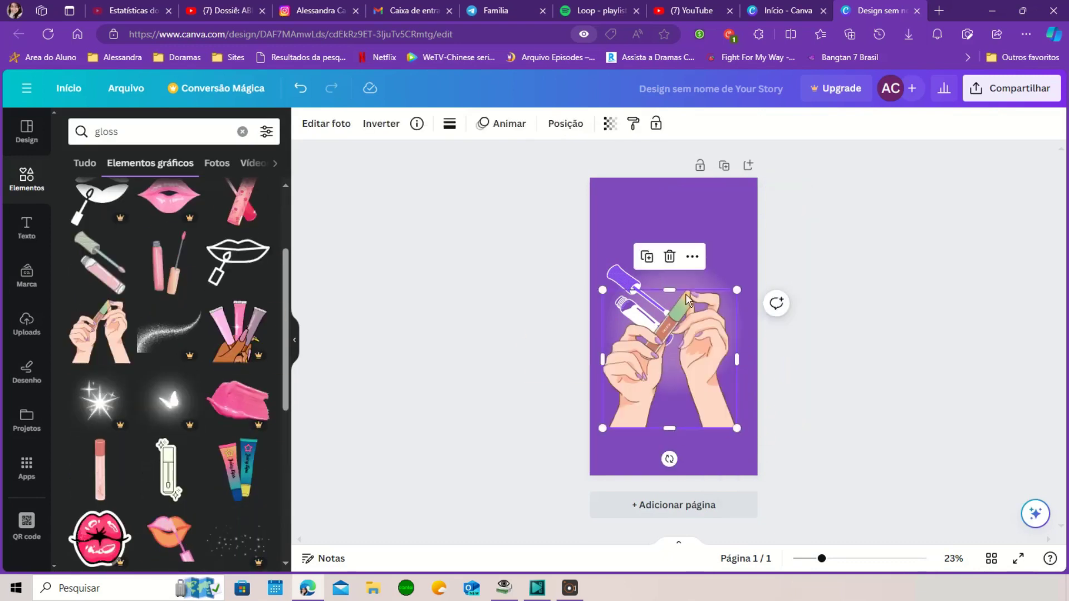
pyautogui.click(669, 256)
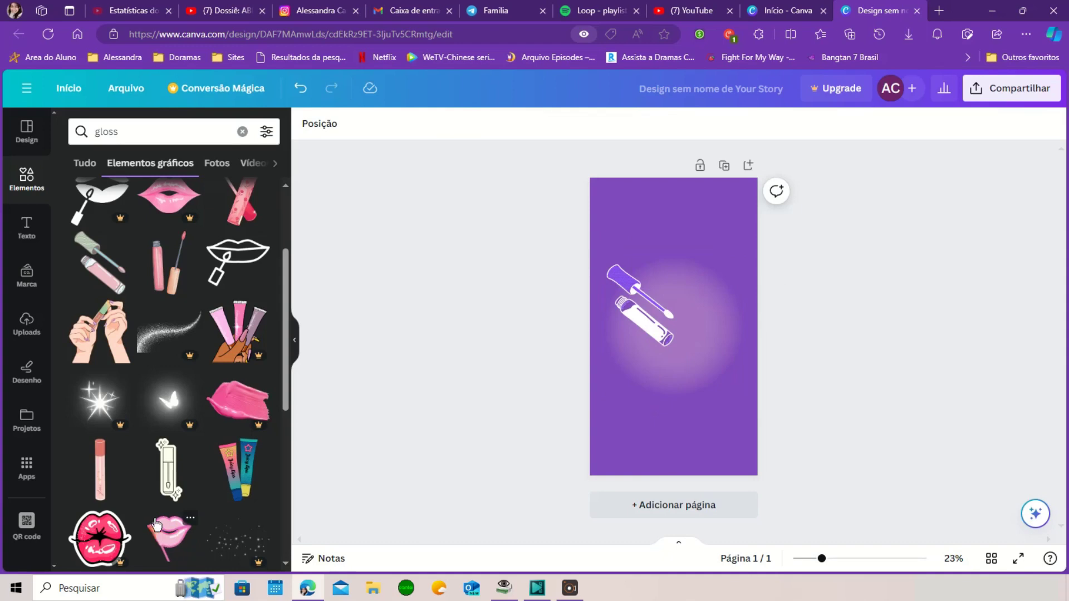
# Place the graphic of two colourful gloss tubes with stars beside the white lip gloss in the blurred circle
pyautogui.scroll(-1, 156, 523)
pyautogui.moveTo(242, 415); pyautogui.dragTo(702, 284)
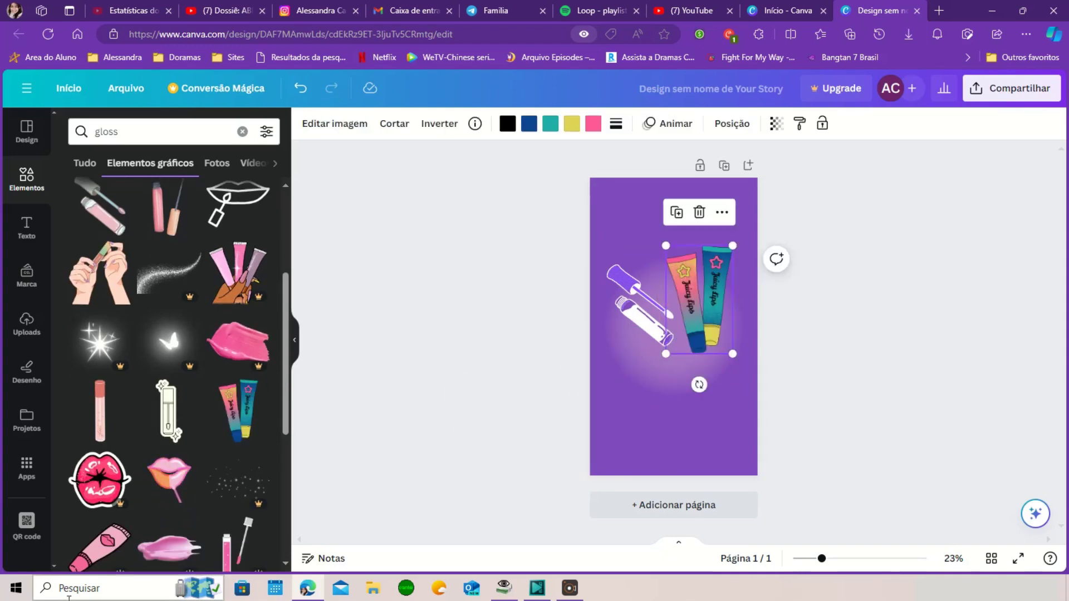
pyautogui.moveTo(709, 298); pyautogui.dragTo(703, 290)
# Recolour the two gloss tubes: dark blue to the background purple, yellow to pink, and teal to violet
pyautogui.click(508, 128)
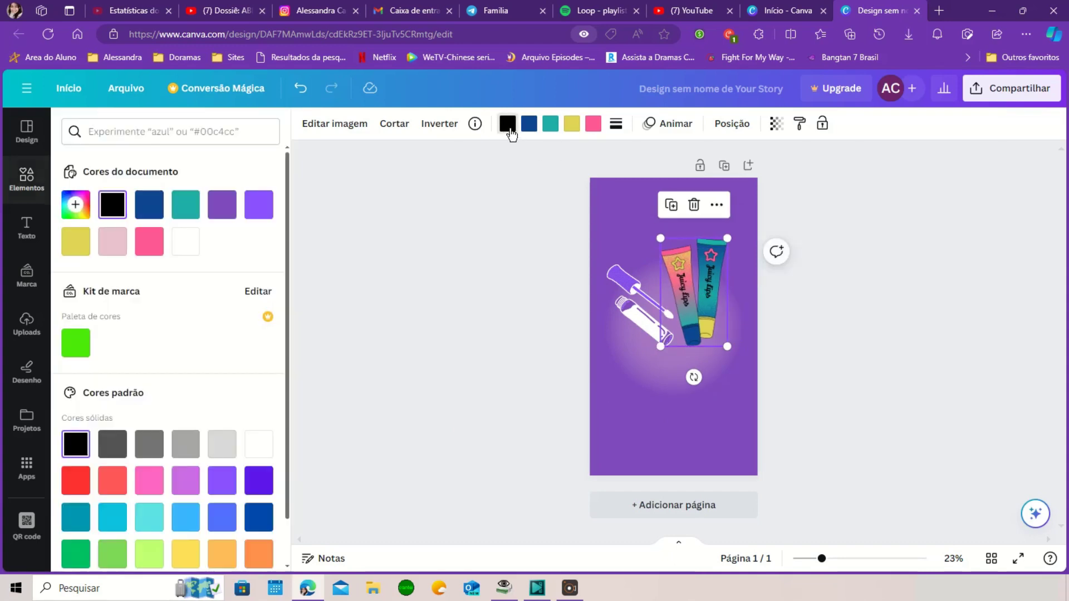
pyautogui.click(533, 130)
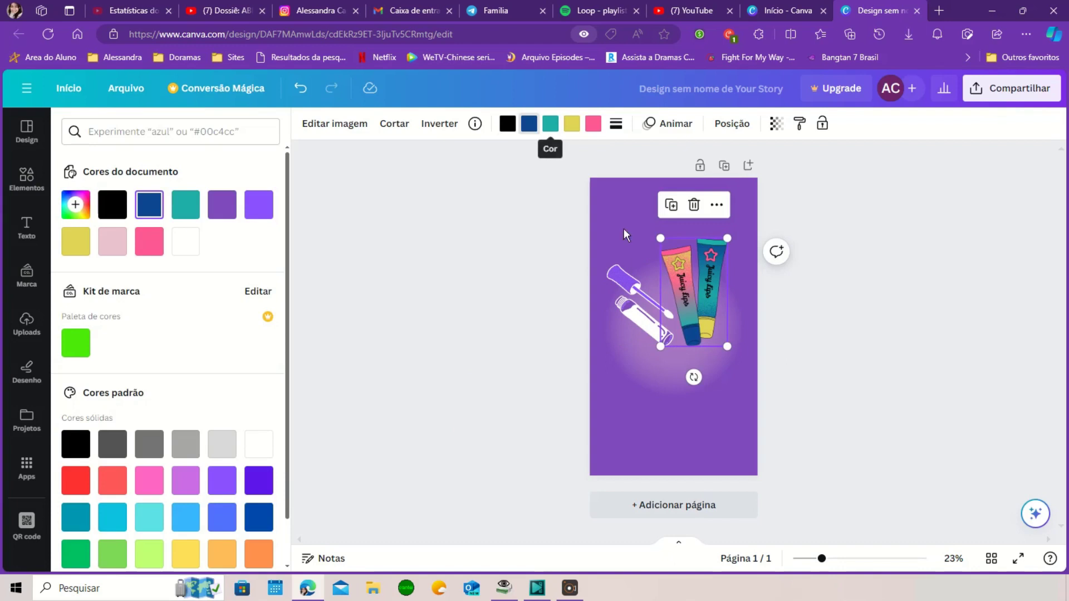
pyautogui.click(223, 205)
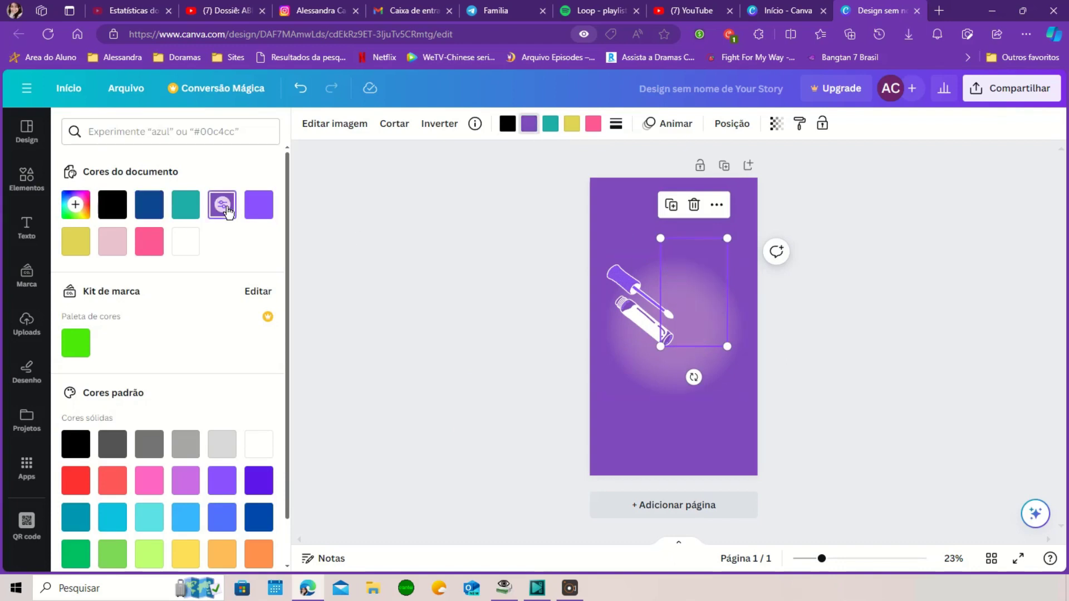
pyautogui.click(574, 122)
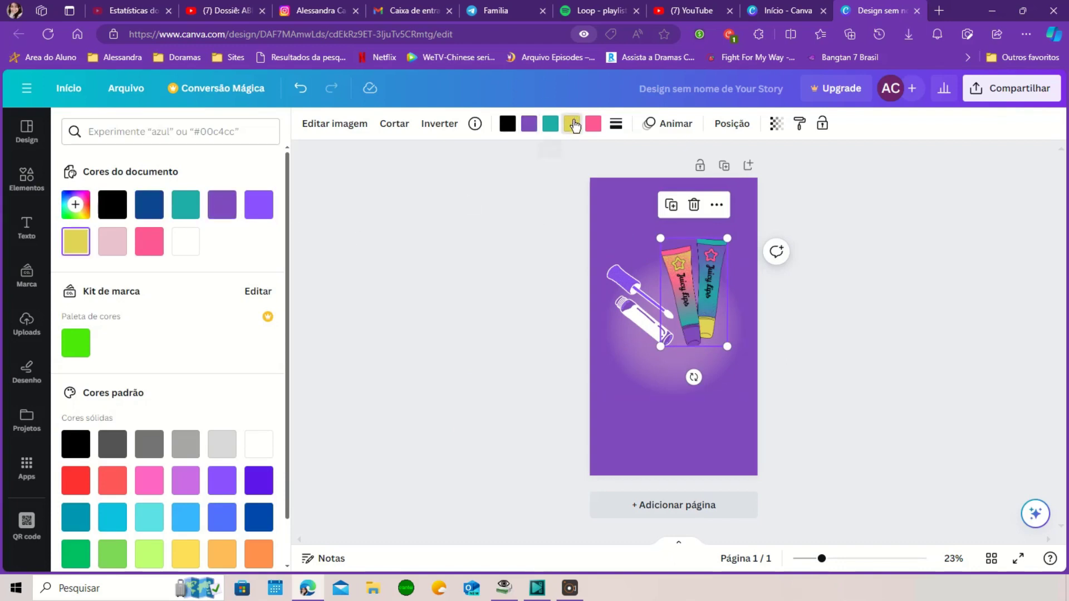
pyautogui.click(155, 484)
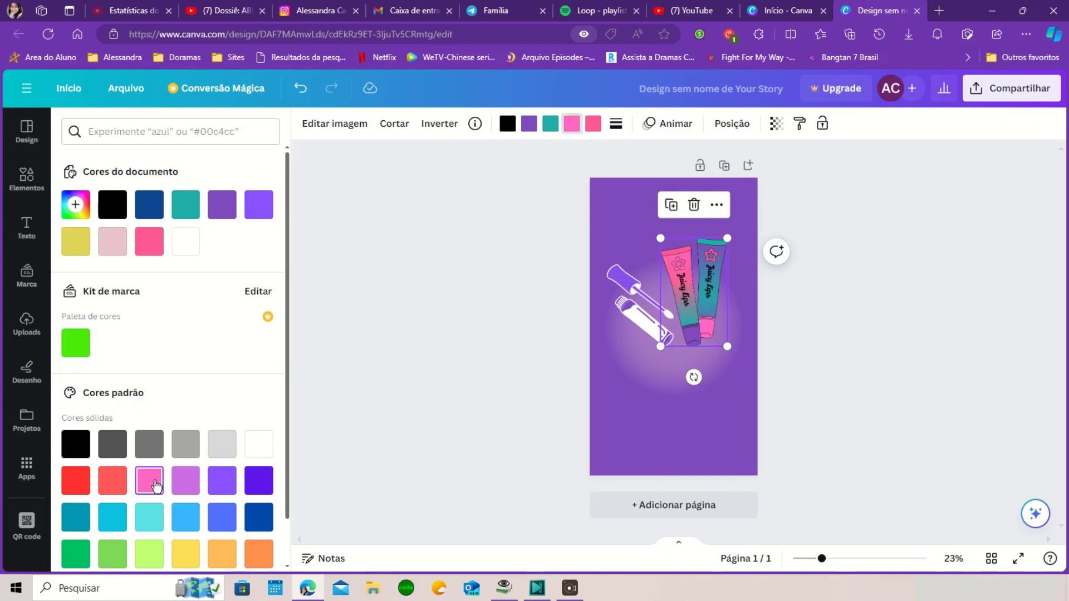
pyautogui.click(550, 124)
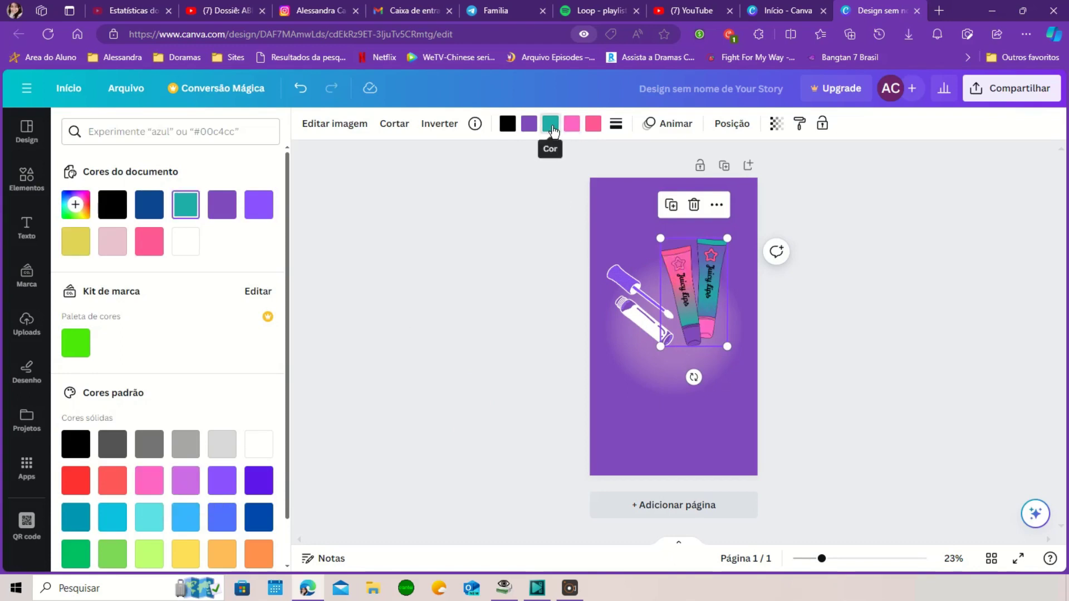
pyautogui.click(227, 496)
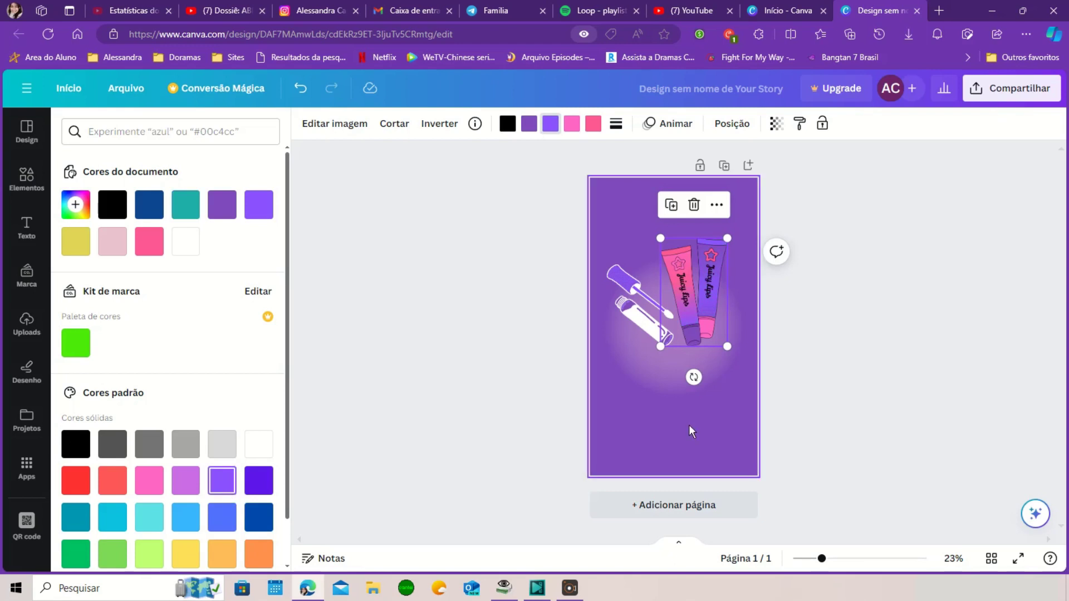
pyautogui.click(691, 454)
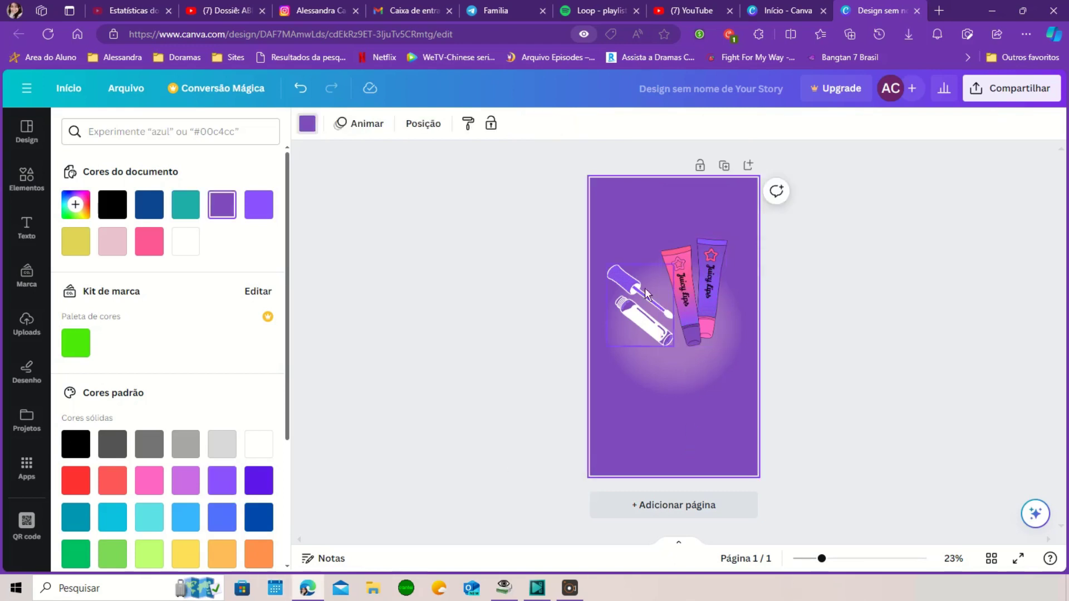
# Rotate the two gloss tubes clockwise and move them closer to the white lip gloss so they overlap it
pyautogui.click(710, 259)
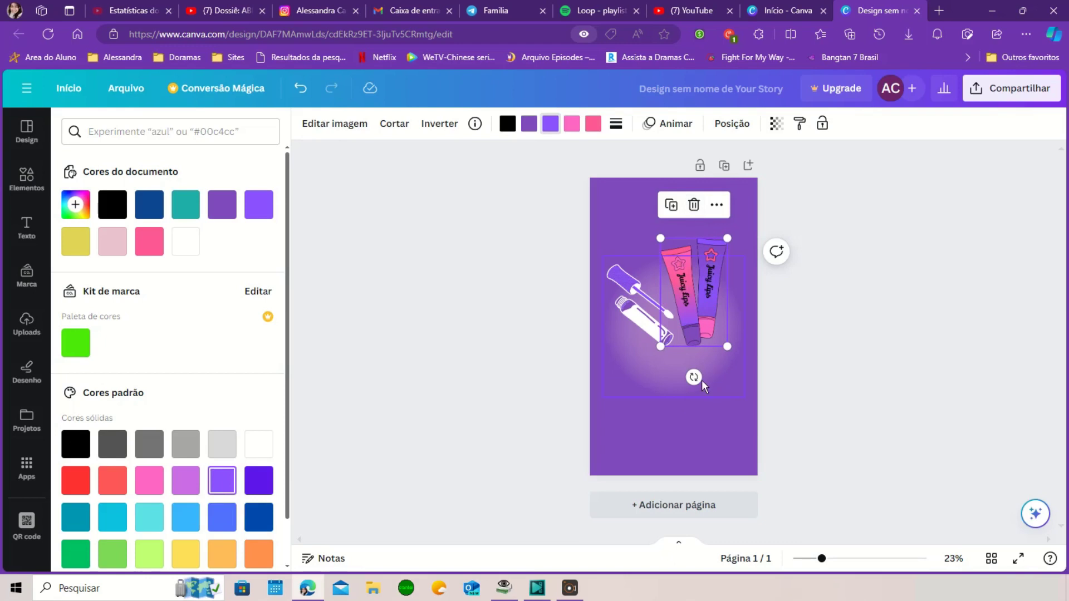
pyautogui.moveTo(695, 378); pyautogui.dragTo(663, 372)
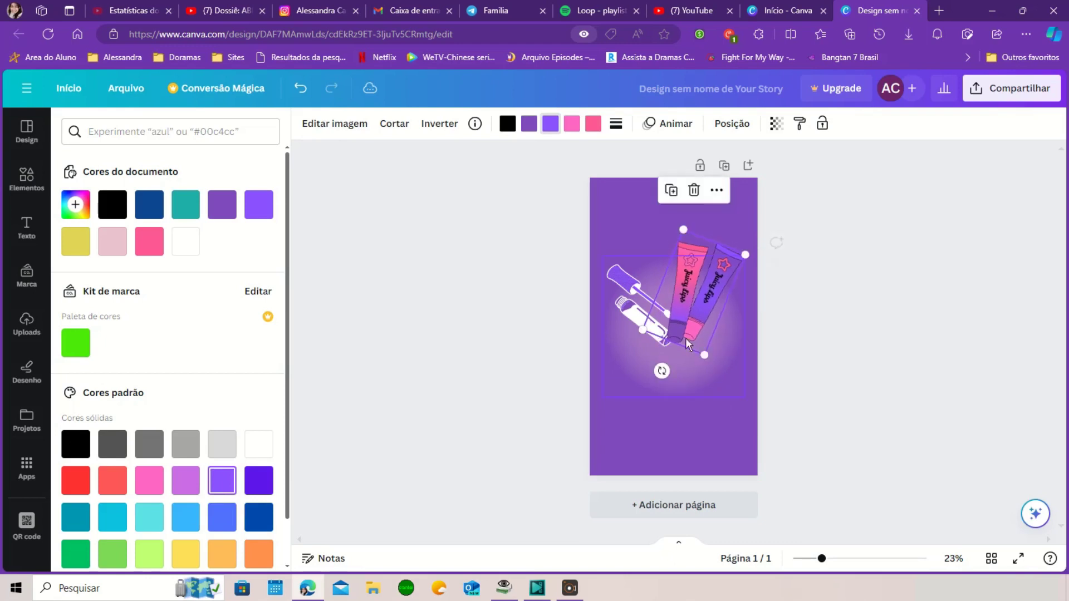
pyautogui.moveTo(698, 294)
pyautogui.mouseDown()
pyautogui.moveTo(699, 273)
pyautogui.moveTo(685, 292)
pyautogui.mouseUp()
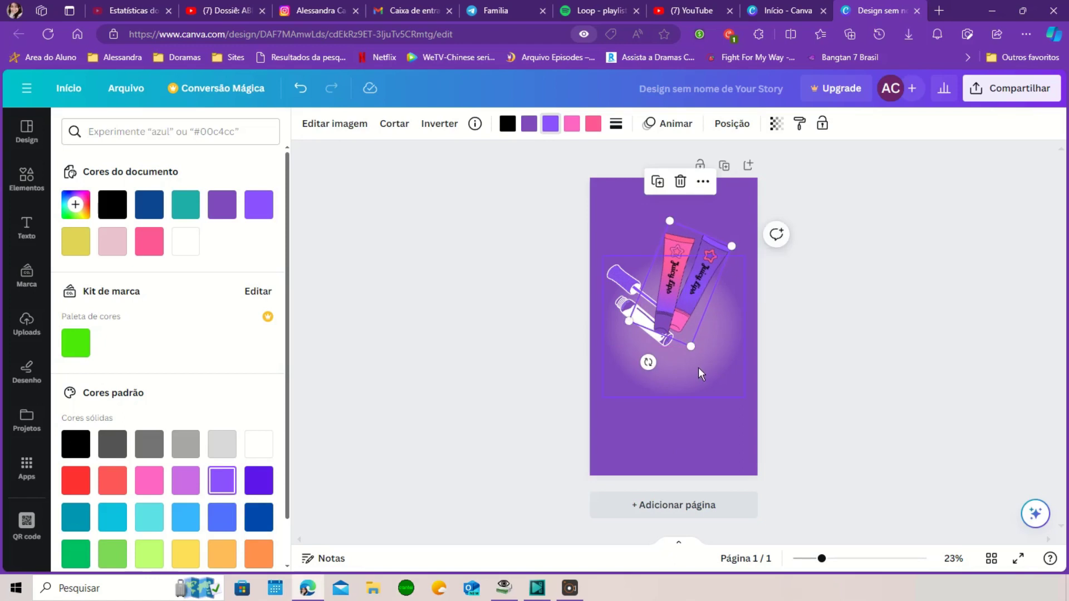